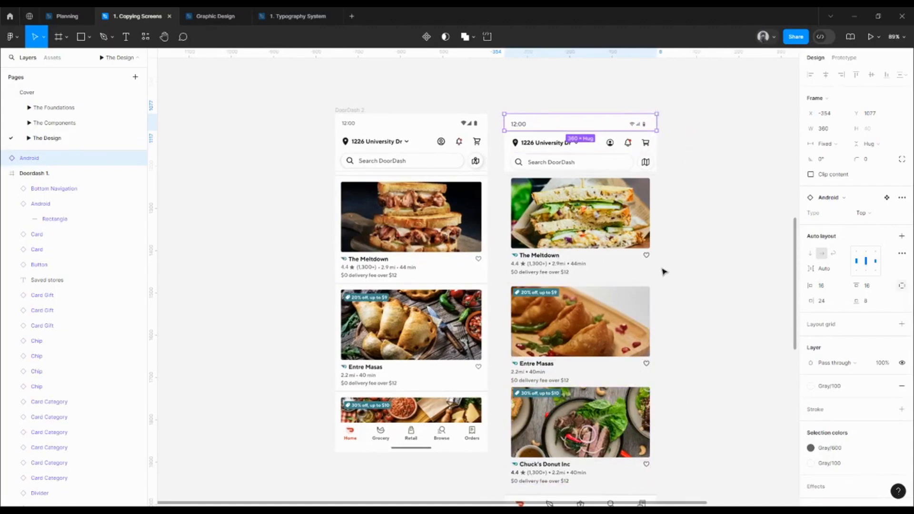
Move the Android status bar into the DoorDash 2 frame and align it to the frame's top-left corner
scroll(694, 172, down, 2)
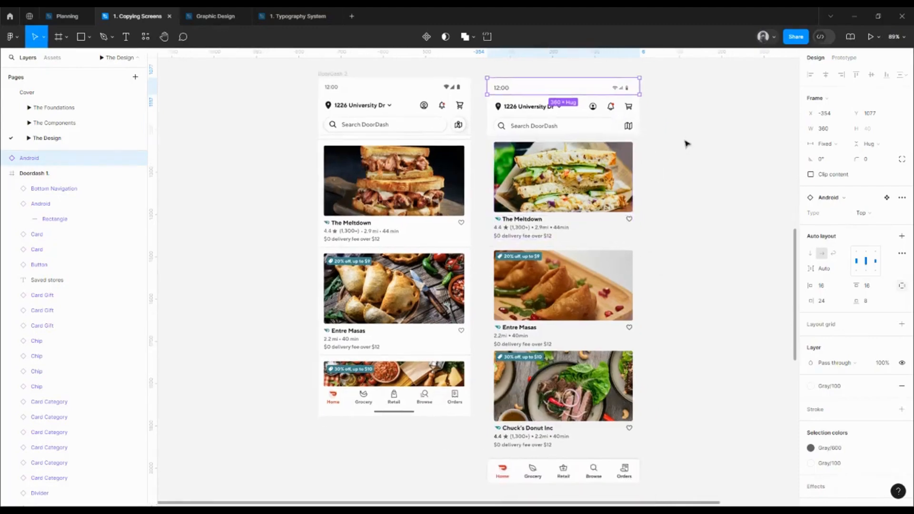
click(686, 144)
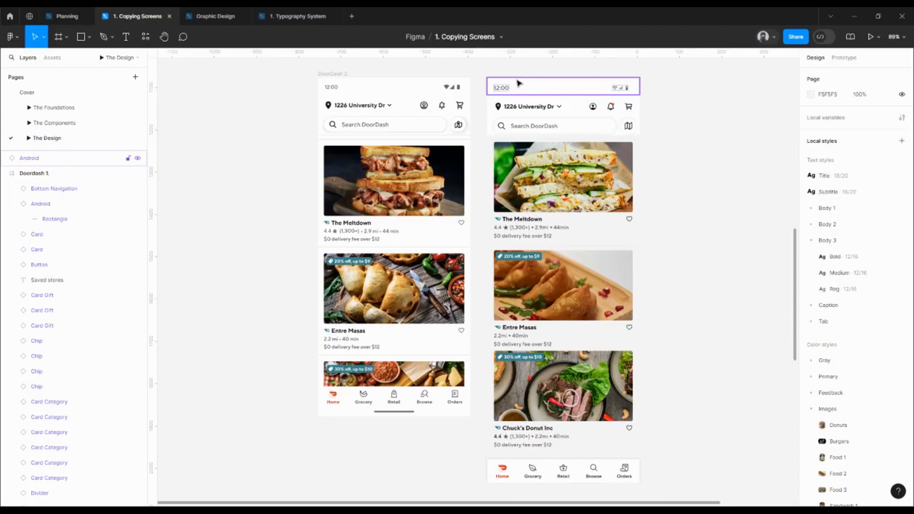
drag(523, 87, 371, 94)
click(811, 75)
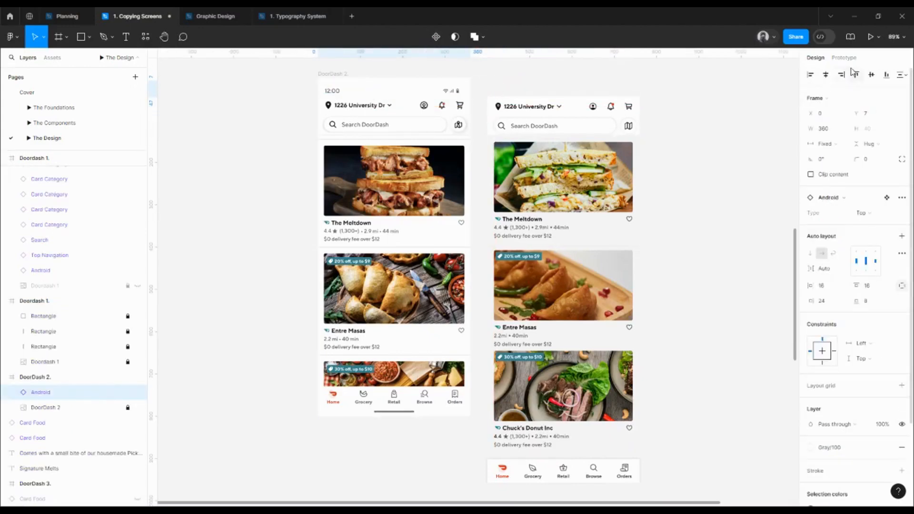
Move the Top Navigation component into the DoorDash 2 frame below the status bar and set their vertical spacing to 0
click(562, 108)
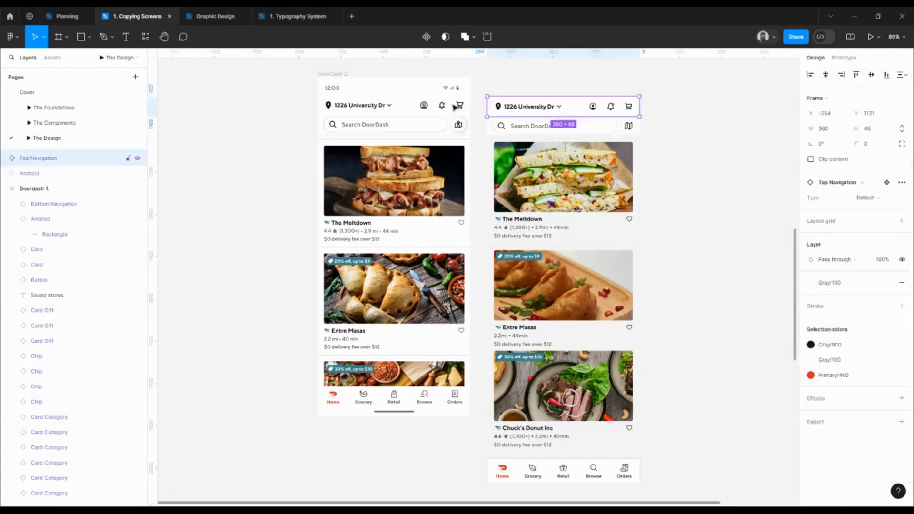
drag(562, 107, 393, 110)
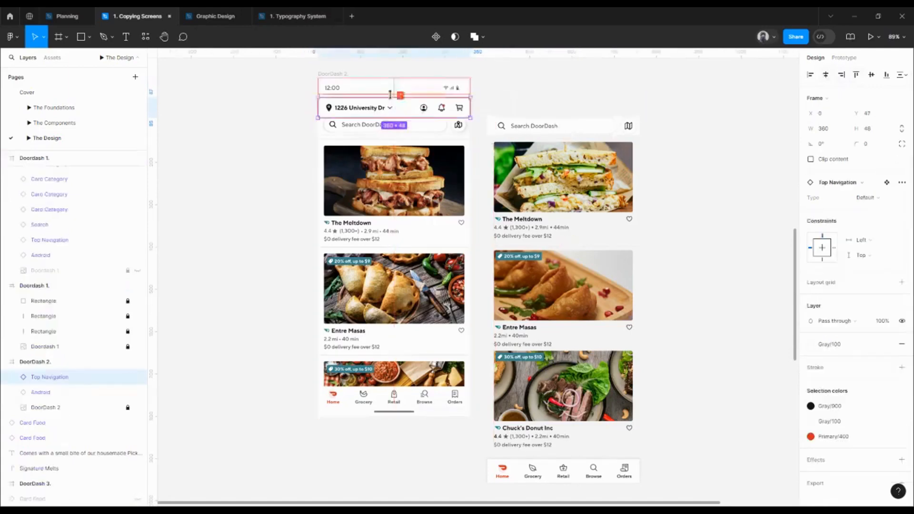
shift+click(391, 90)
click(826, 191)
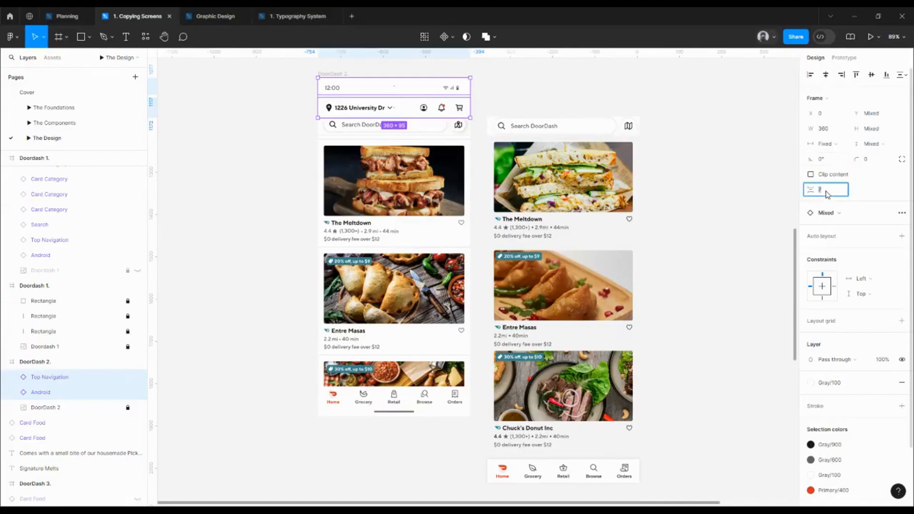
text(0)
key(Return)
Place the Search component in the DoorDash 2 frame, left-aligned below the Top Navigation, with 0 vertical spacing between them
click(563, 124)
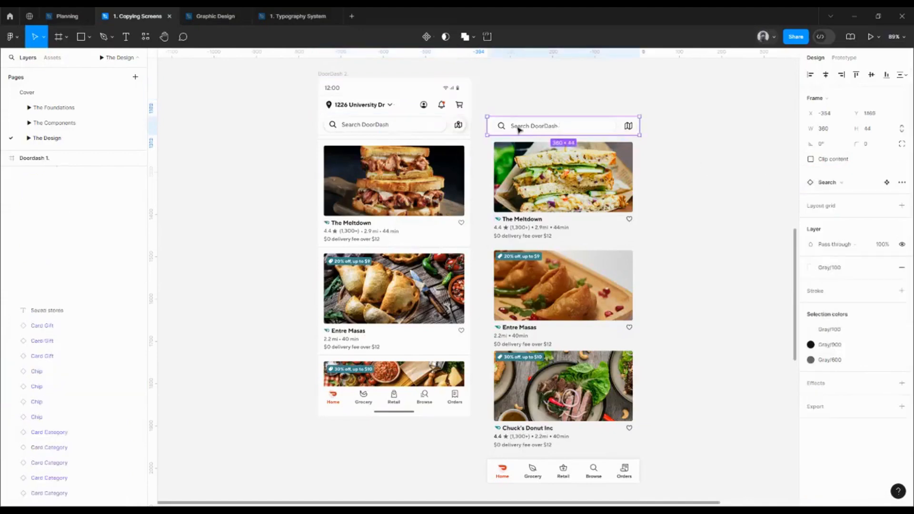
drag(519, 129, 393, 123)
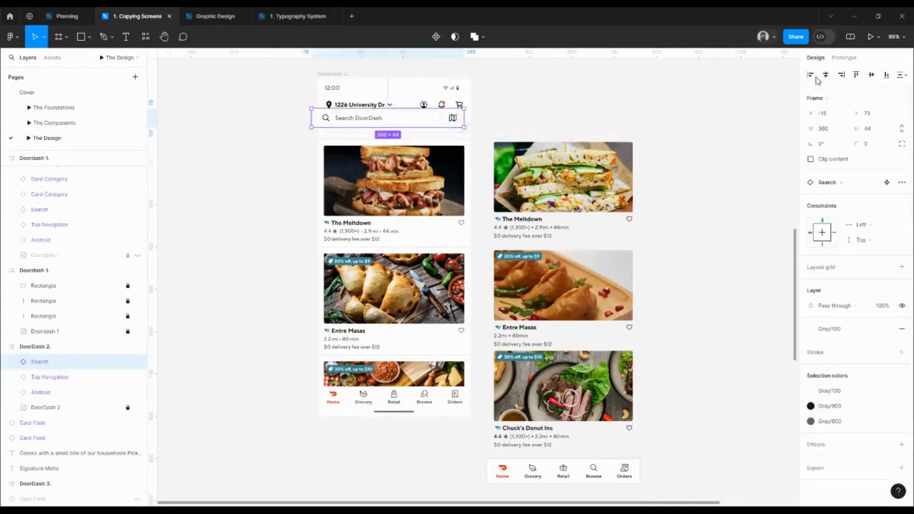
scroll(377, 119, up, 5)
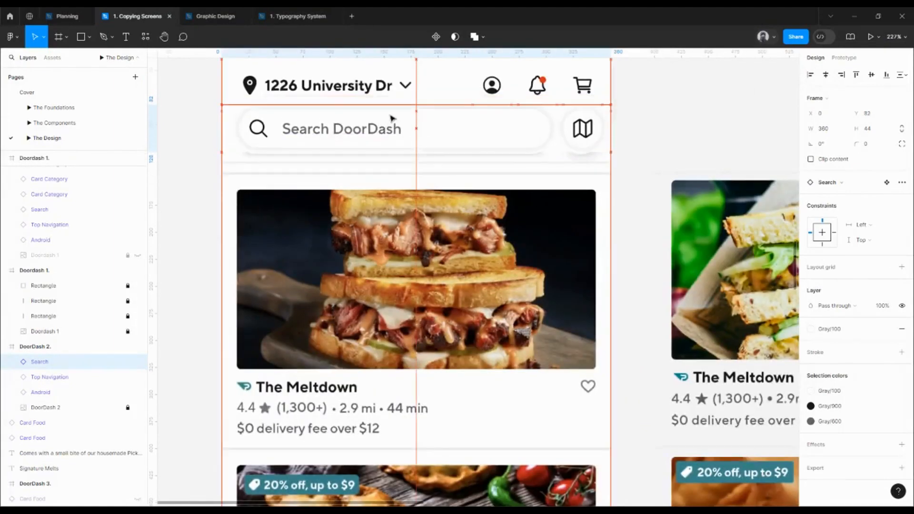
drag(389, 114, 391, 122)
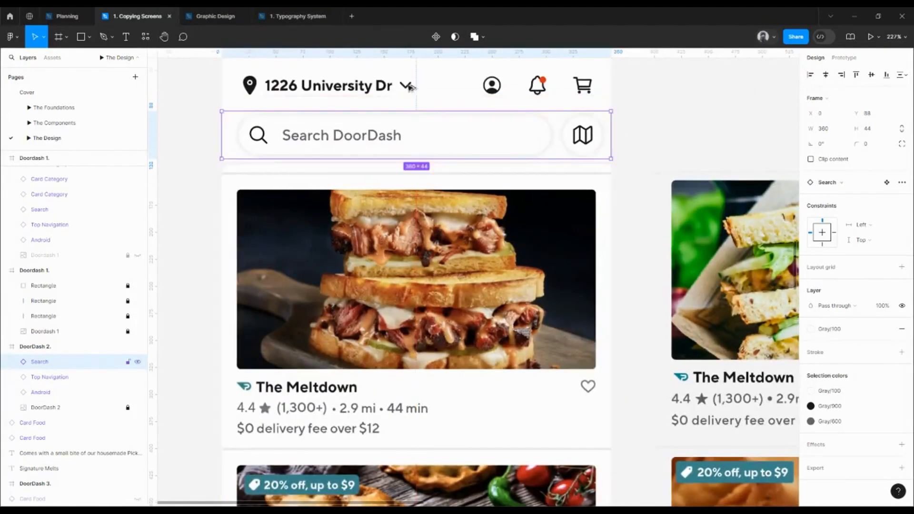
shift+click(410, 87)
click(828, 178)
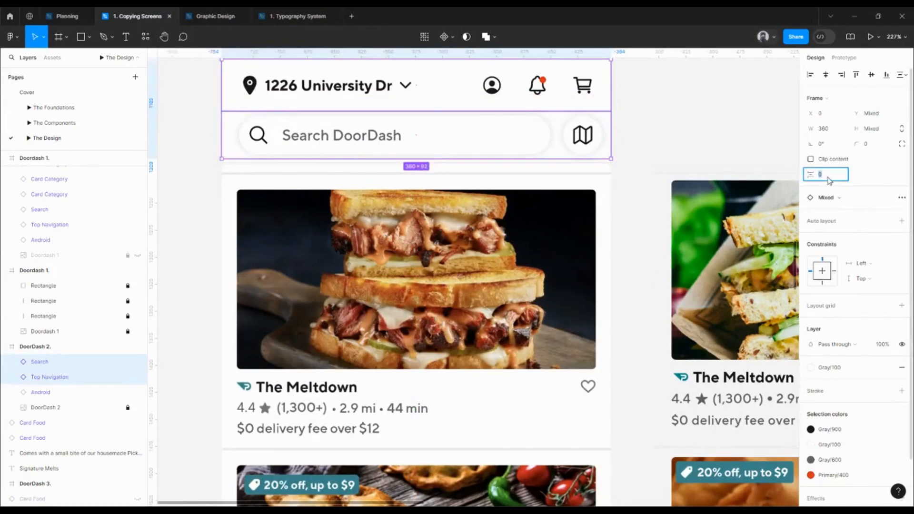
text(0)
key(Return)
click(642, 123)
Duplicate the DoorDash 2 frame to the left of the original and delete the copy's Search, Top Navigation and Android components
drag(626, 125, 700, 177)
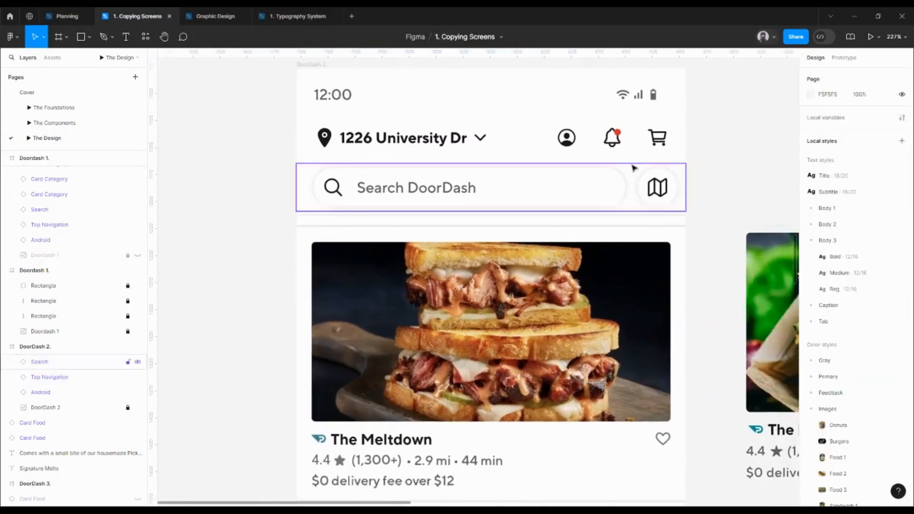
scroll(633, 168, down, 5)
click(536, 130)
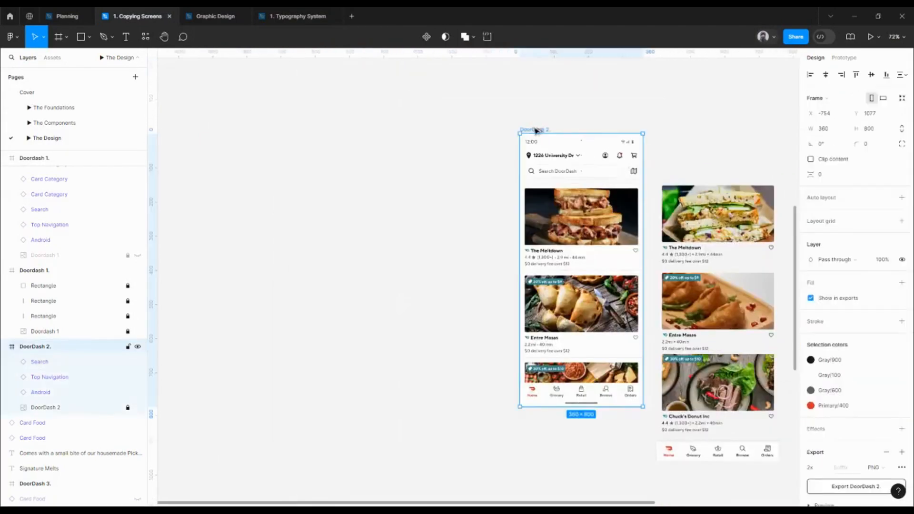
drag(535, 130, 405, 130)
key(Return)
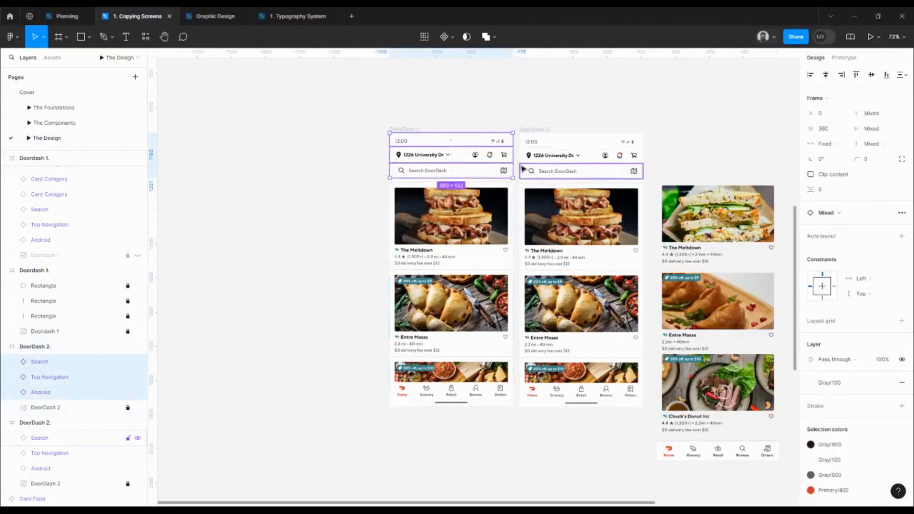
key(Delete)
Set the image fill opacity of the DoorDash 2 screenshot layer in the original frame to 20%
click(603, 242)
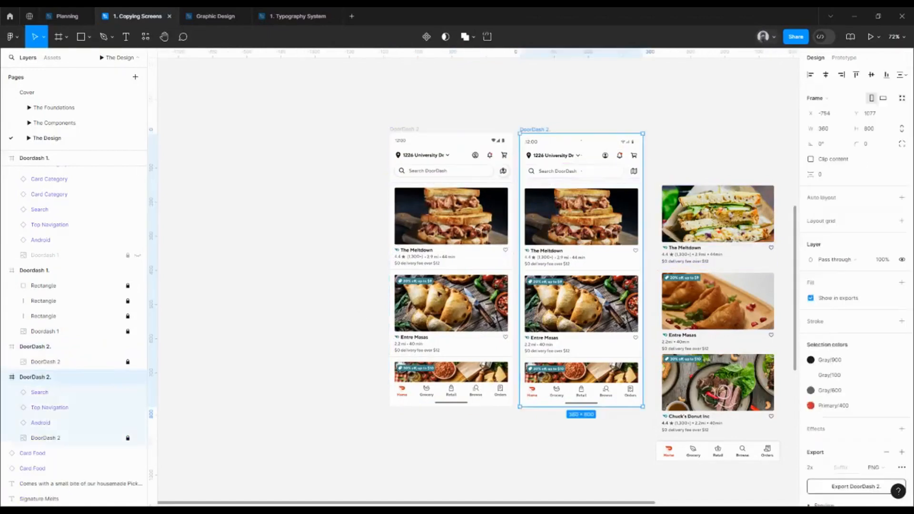
click(57, 438)
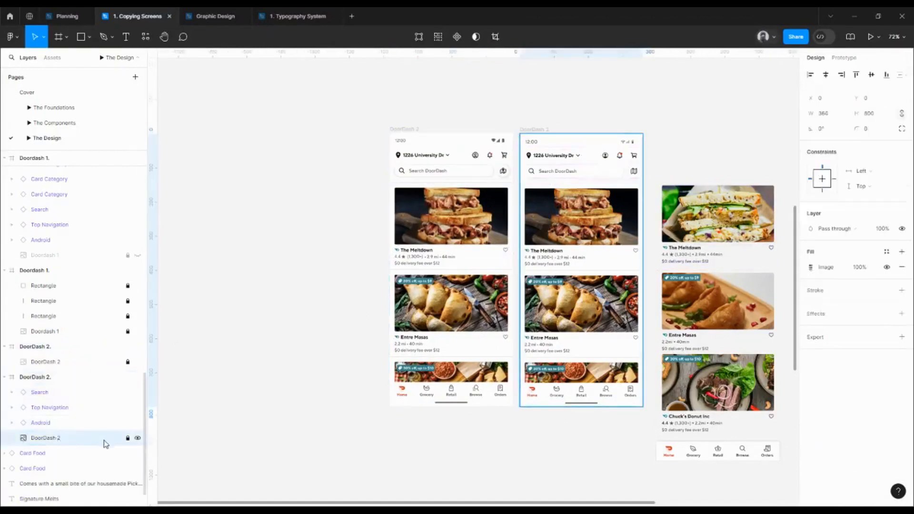
click(860, 267)
text(2)
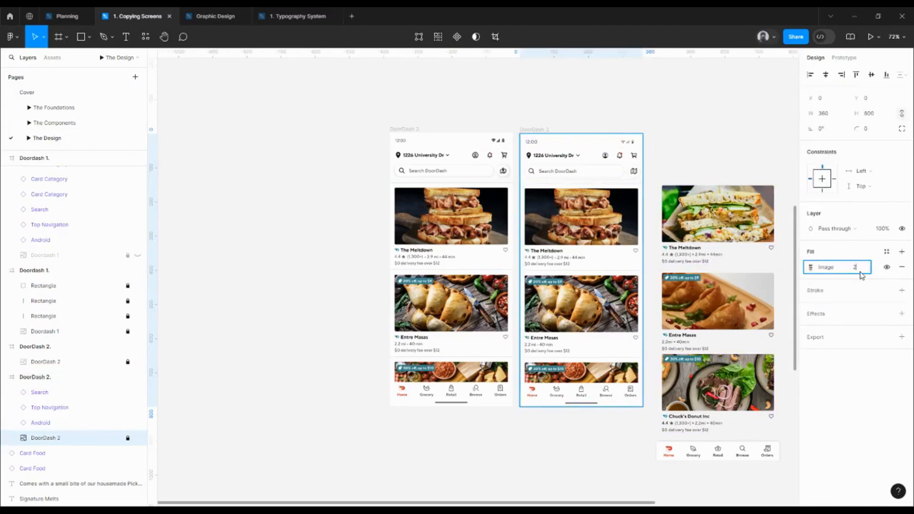
text(0)
key(Return)
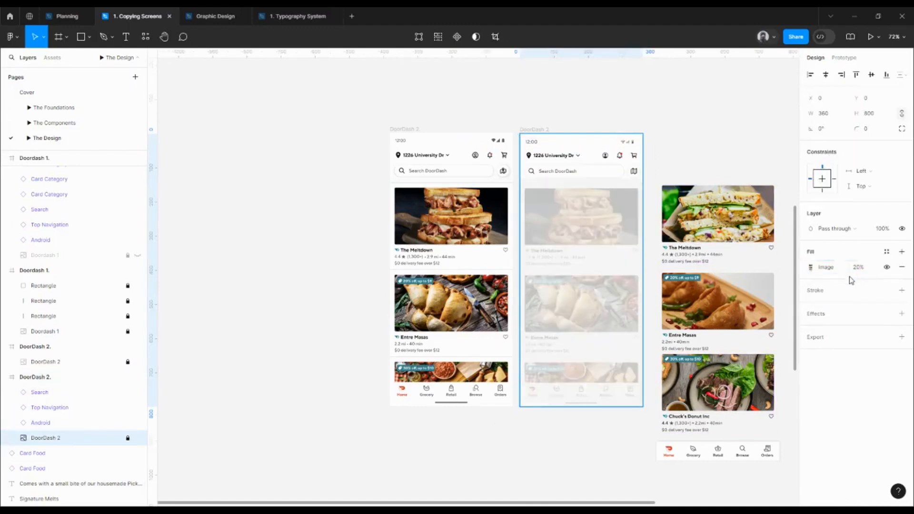
click(695, 122)
Examine the edge and divider lines beneath the search bar in the reference screenshot and compare them with the rebuilt header
drag(693, 121, 648, 120)
scroll(426, 198, up, 10)
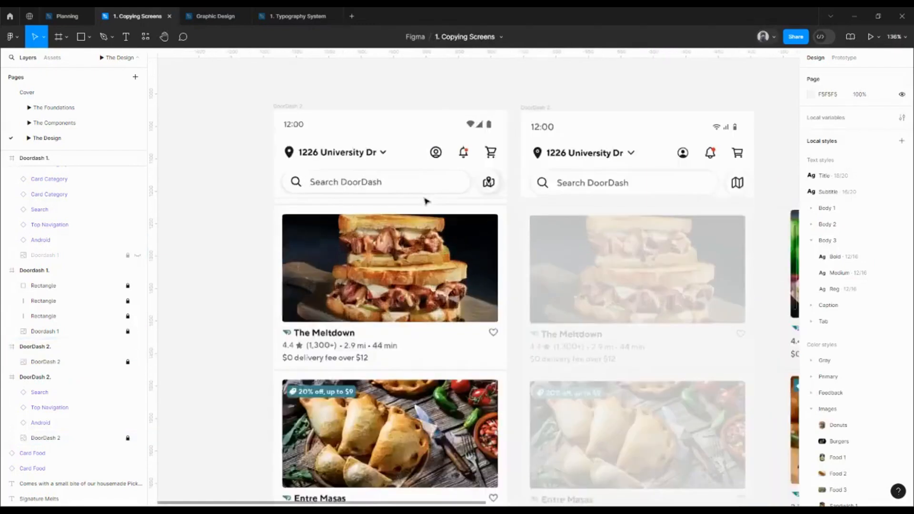
scroll(513, 232, up, 1)
scroll(518, 212, up, 5)
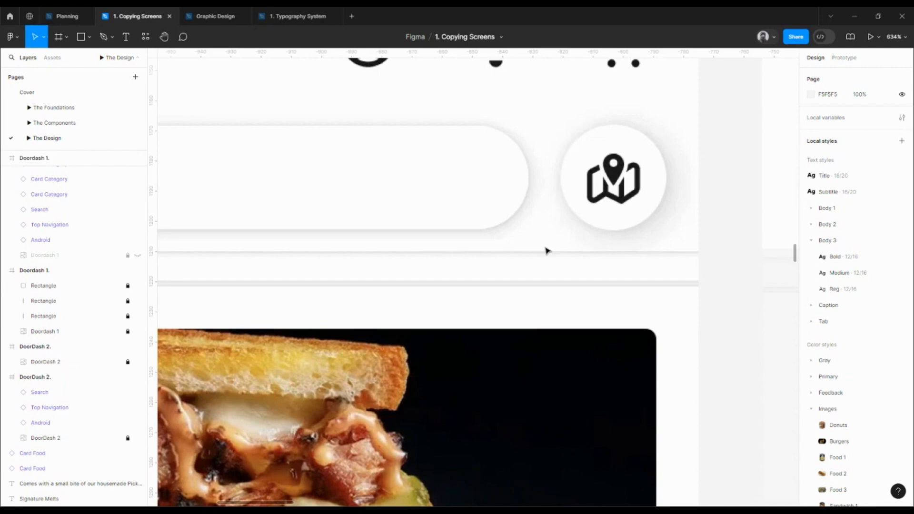
scroll(546, 251, down, 8)
click(638, 229)
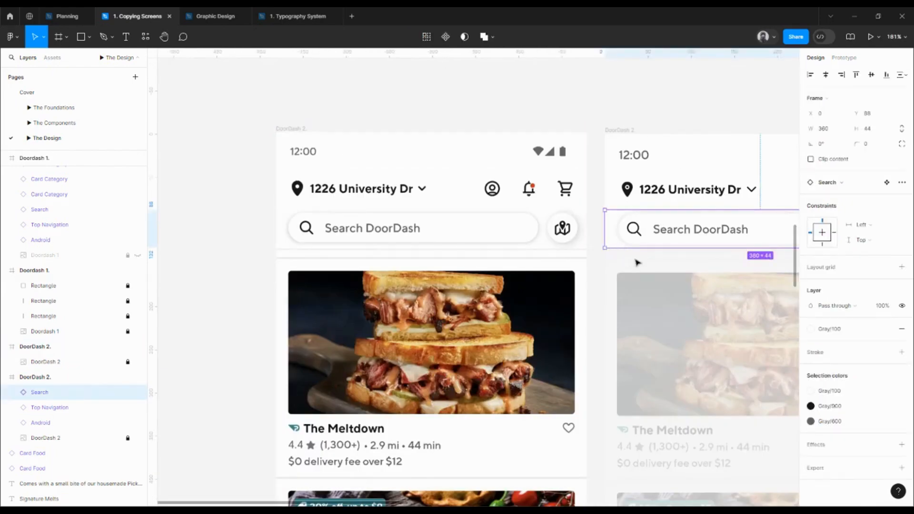
scroll(556, 252, up, 5)
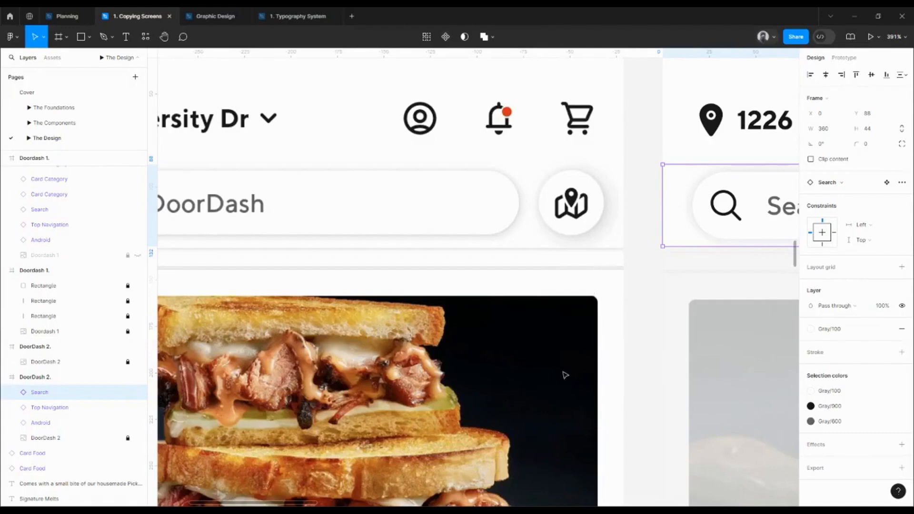
drag(580, 372, 575, 288)
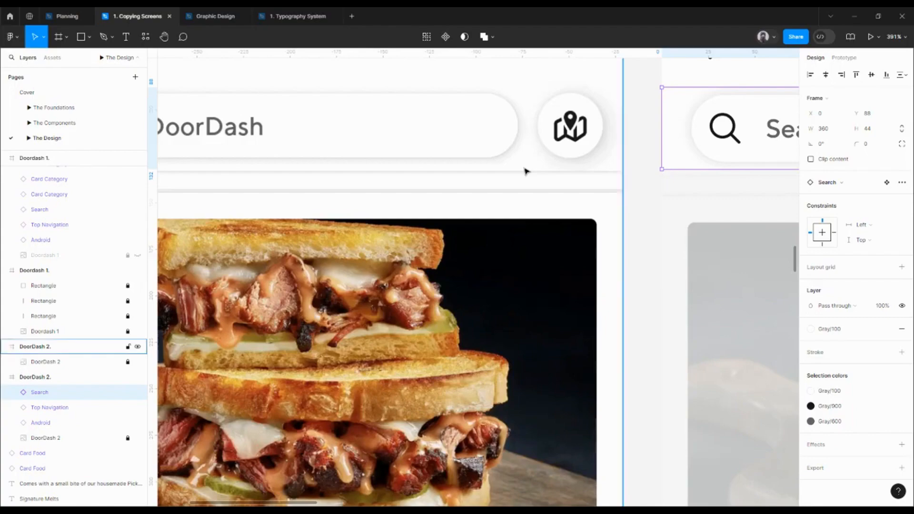
scroll(525, 171, down, 10)
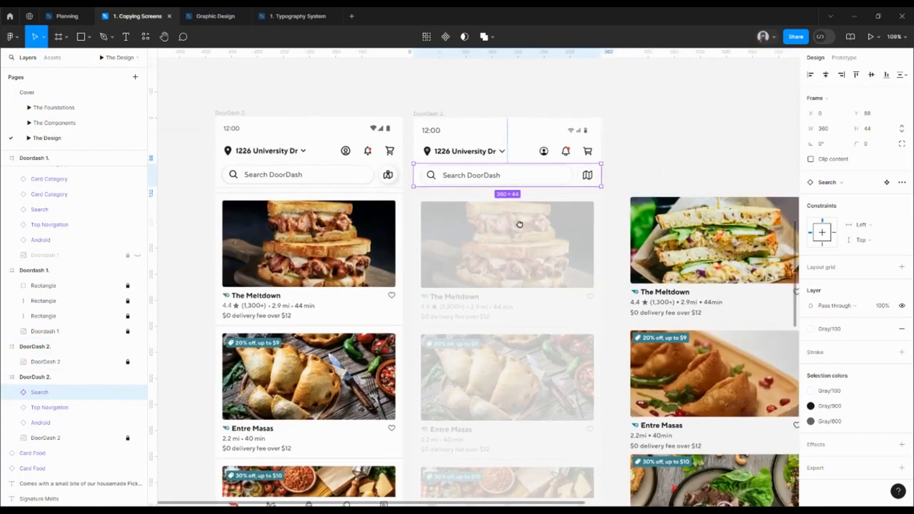
Move The Meltdown card together with its divider into the DoorDash 2 frame, over the faded first restaurant card
drag(519, 224, 515, 224)
click(689, 213)
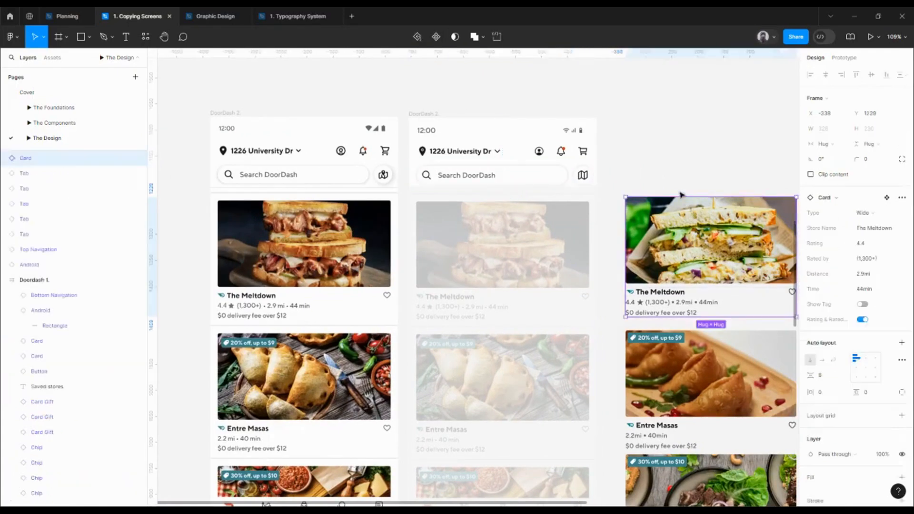
click(679, 193)
click(667, 194)
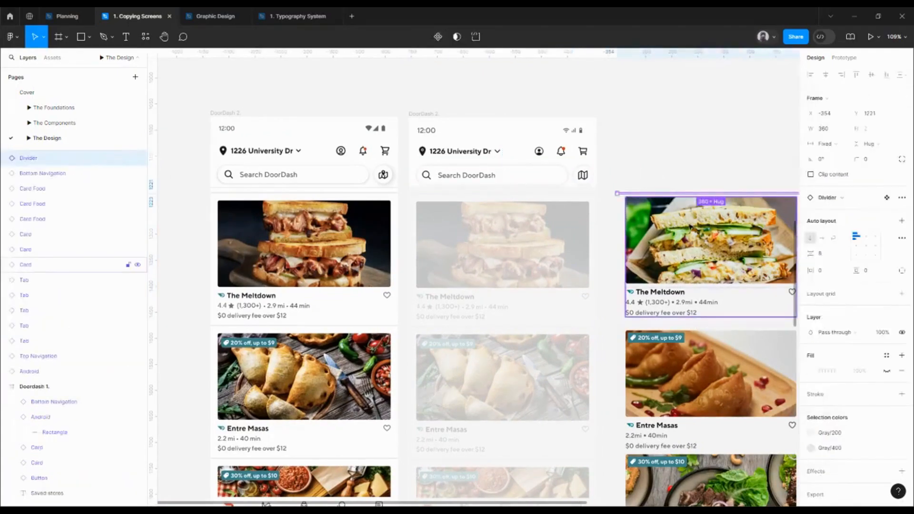
shift+click(691, 226)
drag(691, 226, 493, 226)
Align the divider and The Meltdown card to the frame so the divider starts at X 0 and the card at X 16
scroll(434, 204, up, 10)
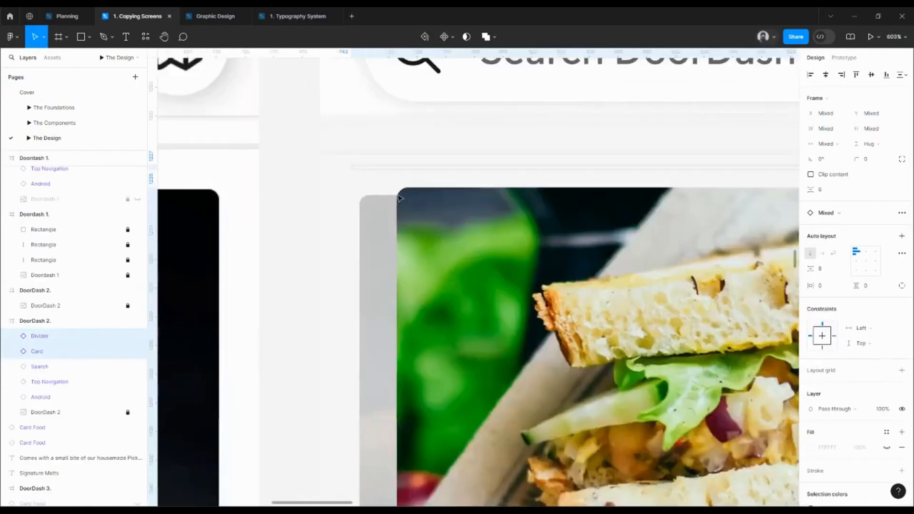
key(alt)
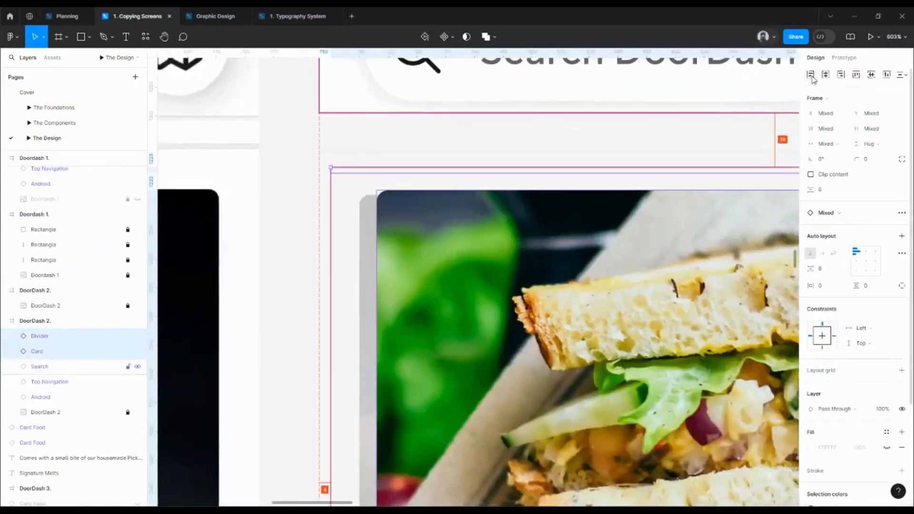
click(298, 227)
click(417, 218)
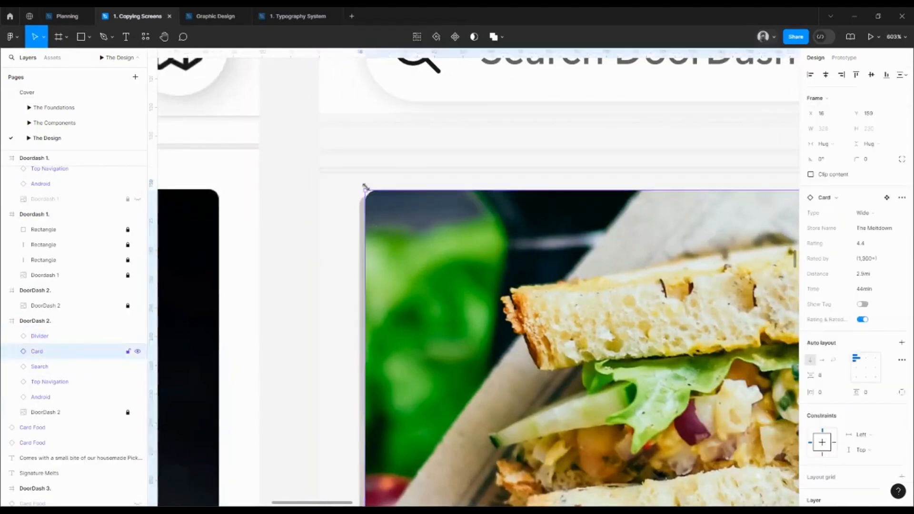
Apply the Grid layout style to the DoorDash 2 frame and check The Meltdown card against its columns
scroll(365, 188, down, 7)
scroll(393, 151, up, 3)
click(387, 112)
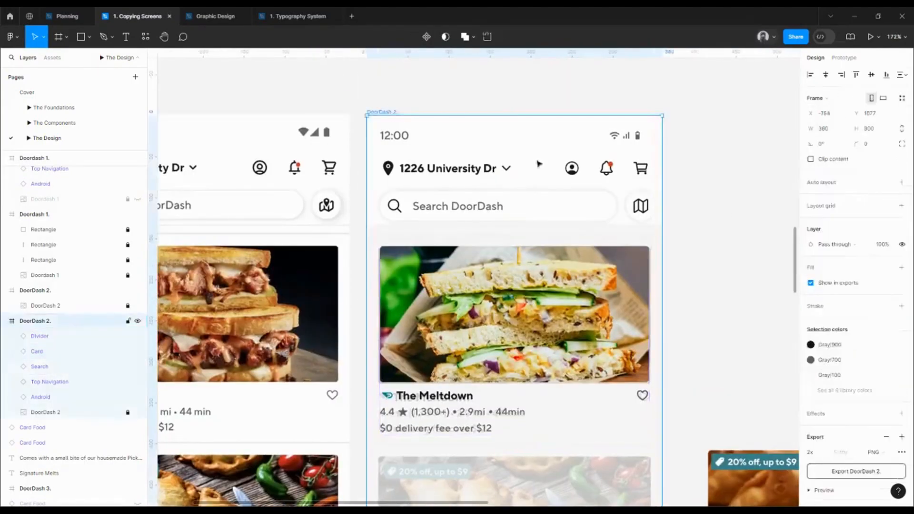
click(884, 205)
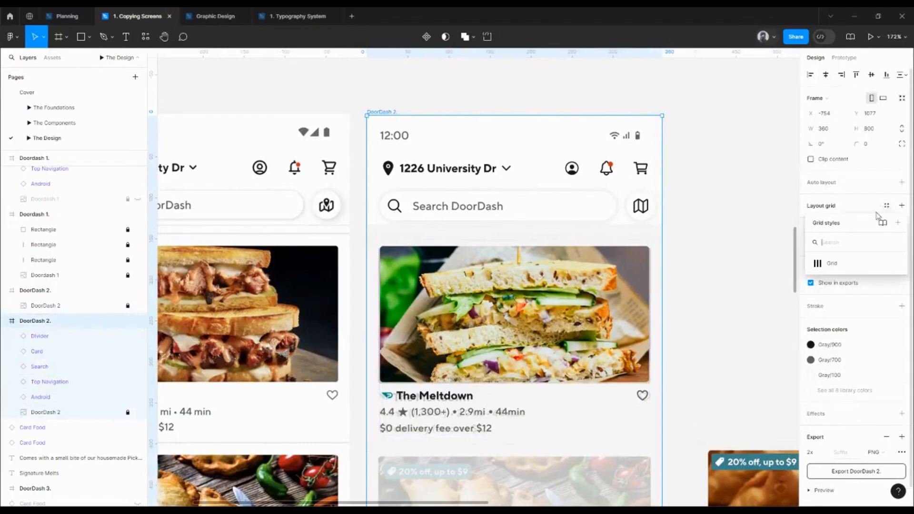
click(833, 263)
click(460, 294)
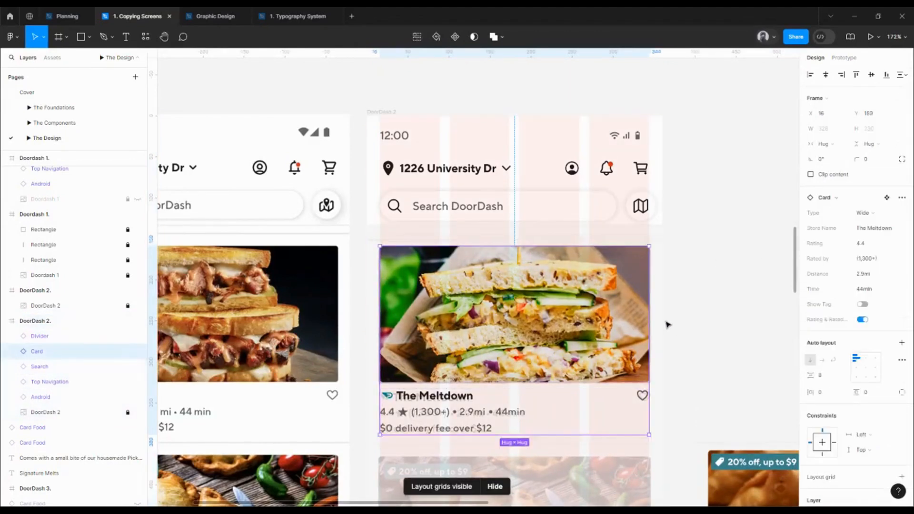
Nudge the divider above The Meltdown card up until it sits 12 px below the Search component
scroll(409, 237, up, 5)
click(393, 250)
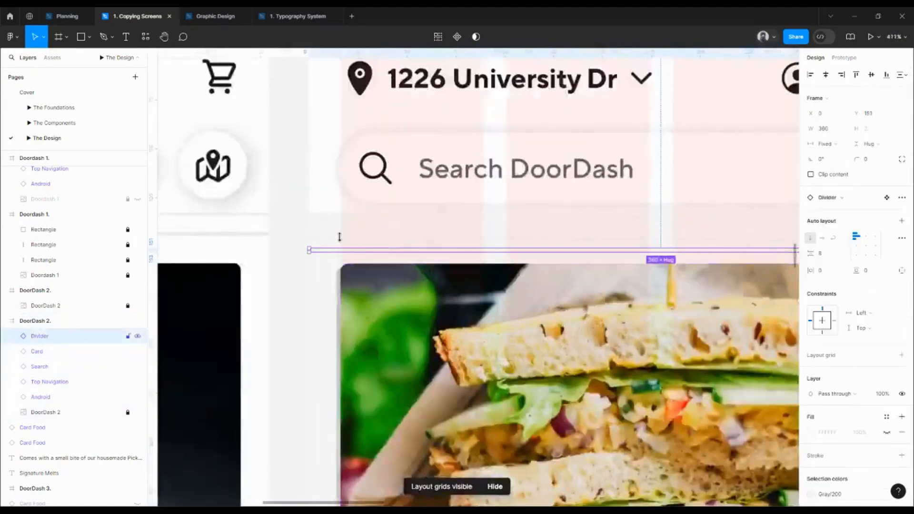
scroll(339, 238, up, 3)
key(Up)
key(Up)
key(Up)
key(Up)
key(Up)
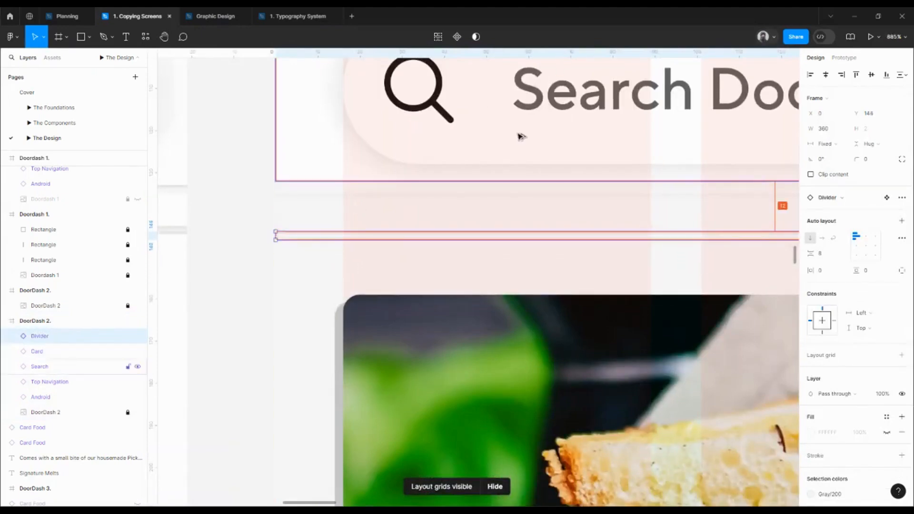
Nudge The Meltdown card down to Y 162 so it sits 16 px below the divider above it
click(462, 327)
key(alt)
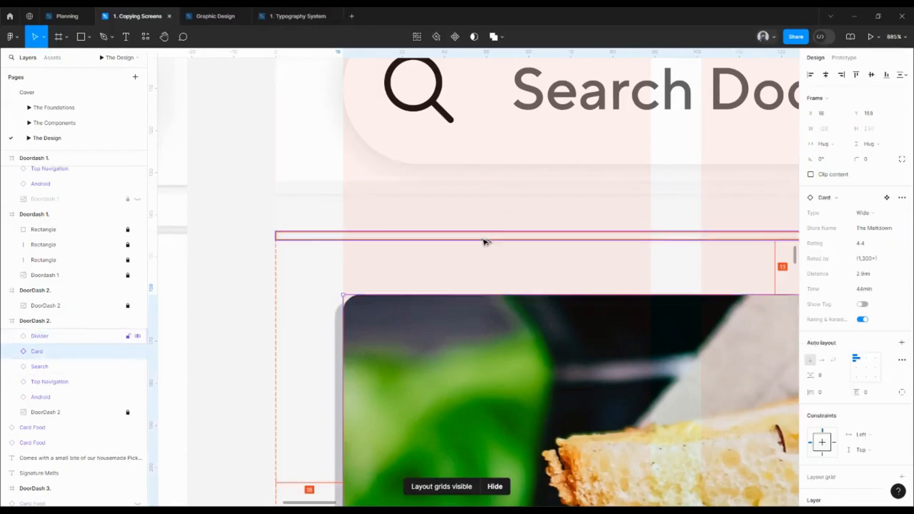
key(Down)
key(alt)
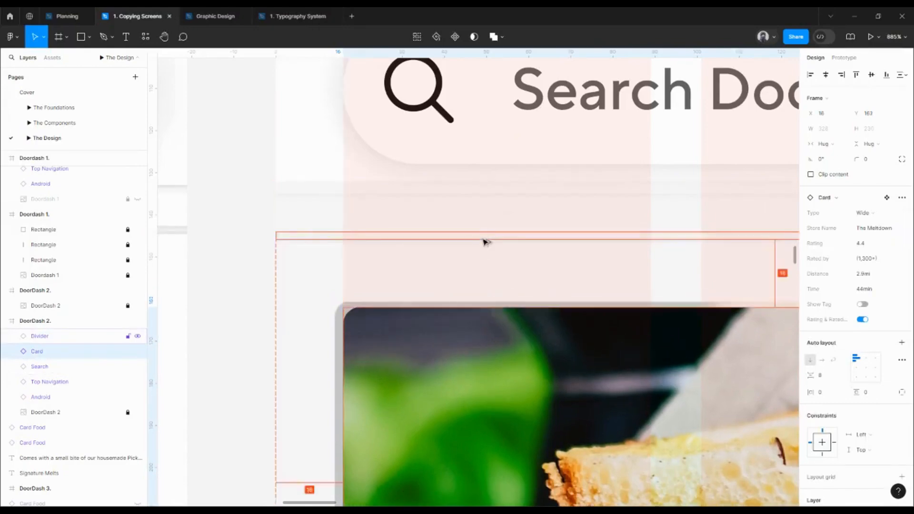
key(Down)
key(alt)
key(Down)
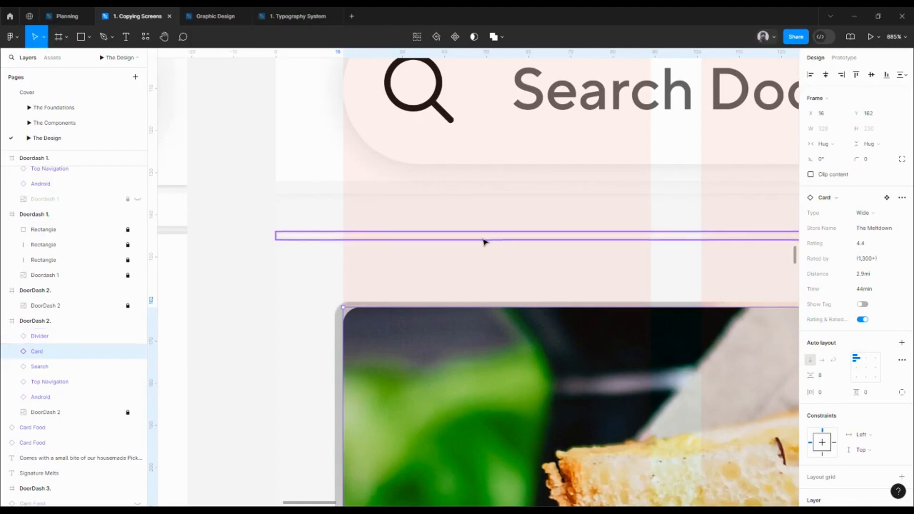
Move the Entre Masas card together with its divider into the DoorDash 2 frame, over the faded second restaurant card
scroll(483, 242, down, 5)
scroll(402, 141, down, 5)
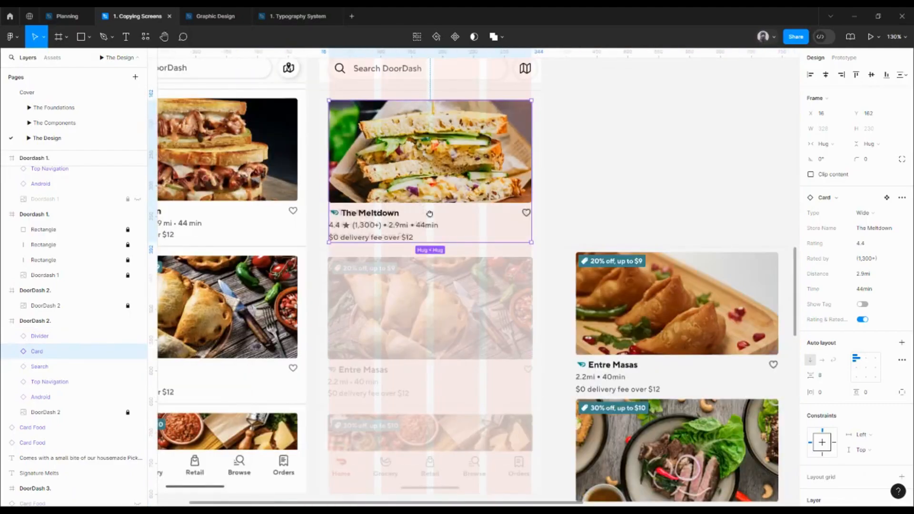
click(672, 301)
shift+click(694, 329)
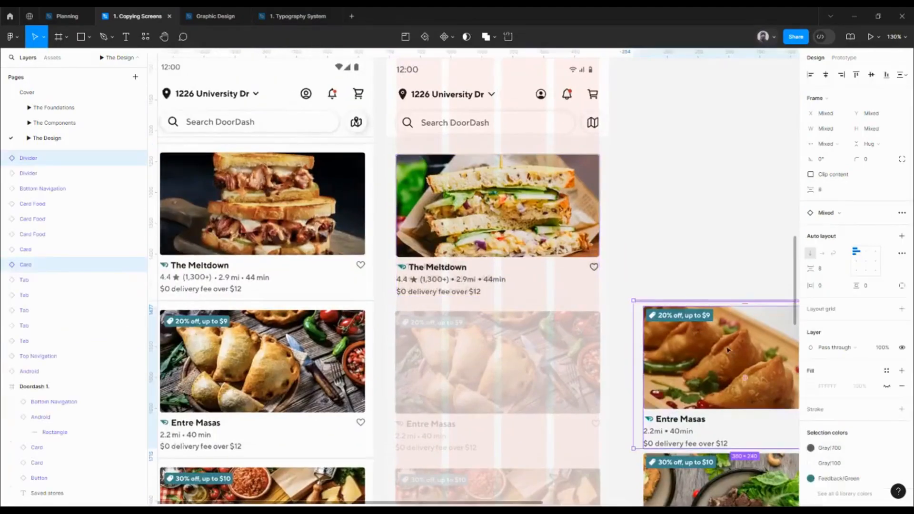
drag(695, 329, 480, 350)
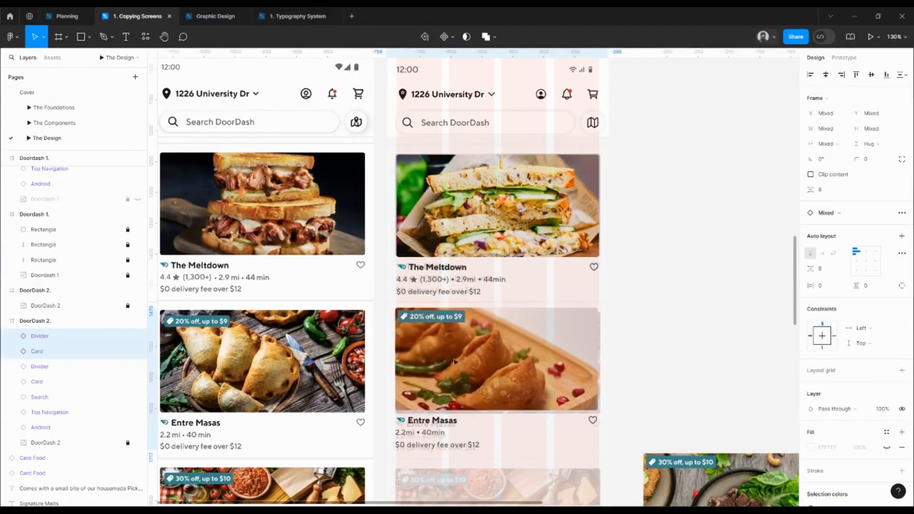
Align the Entre Masas card at X 16 and place its divider at X 0, Y 400, 8 px below The Meltdown card
scroll(453, 354, up, 5)
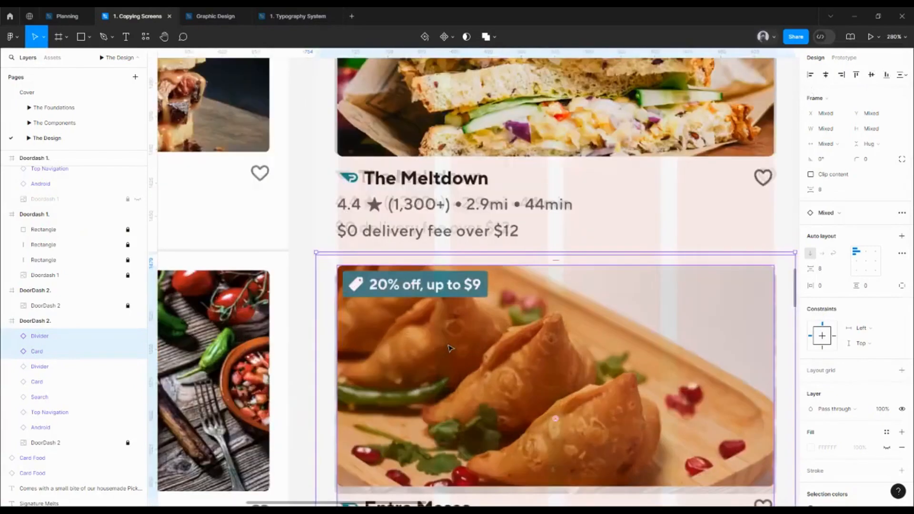
click(86, 351)
key(alt)
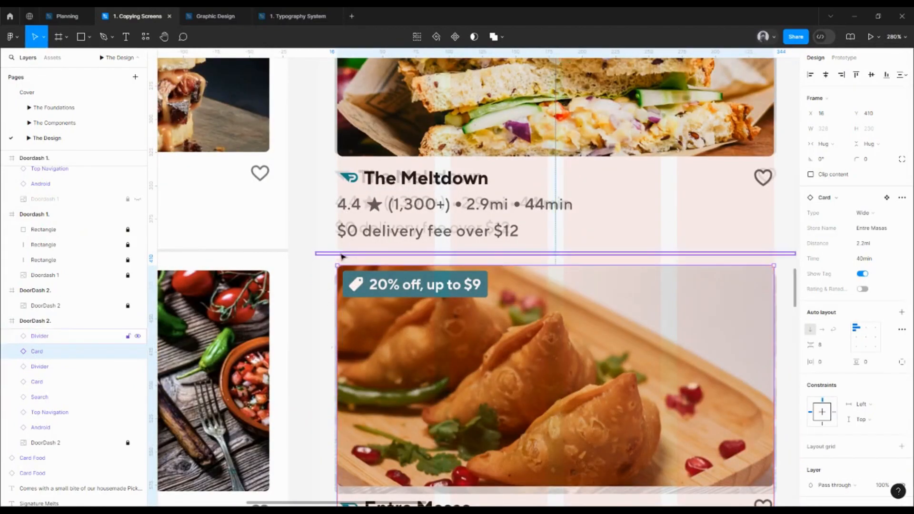
click(356, 253)
scroll(316, 248, up, 5)
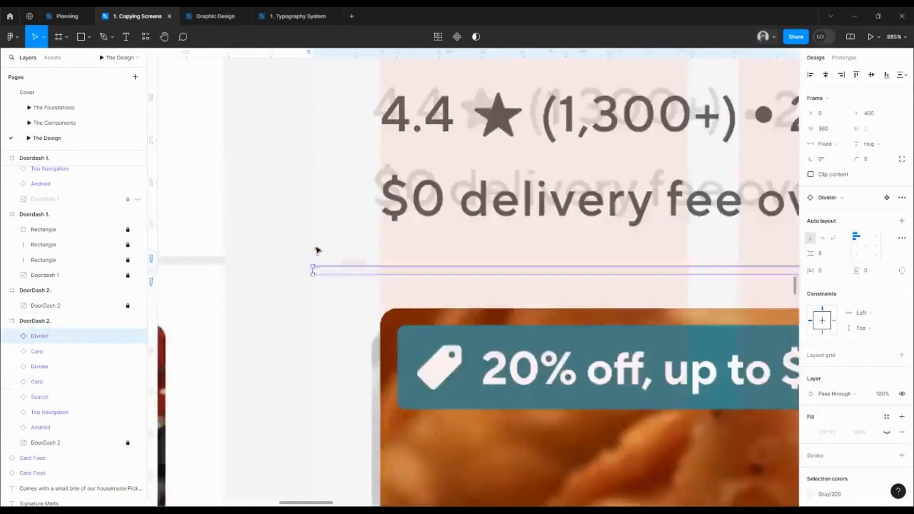
key(shift+Up)
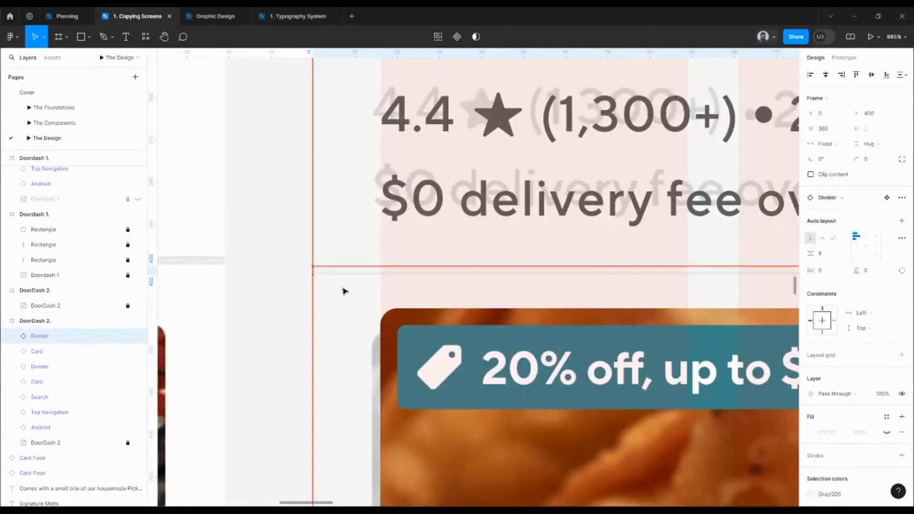
key(alt)
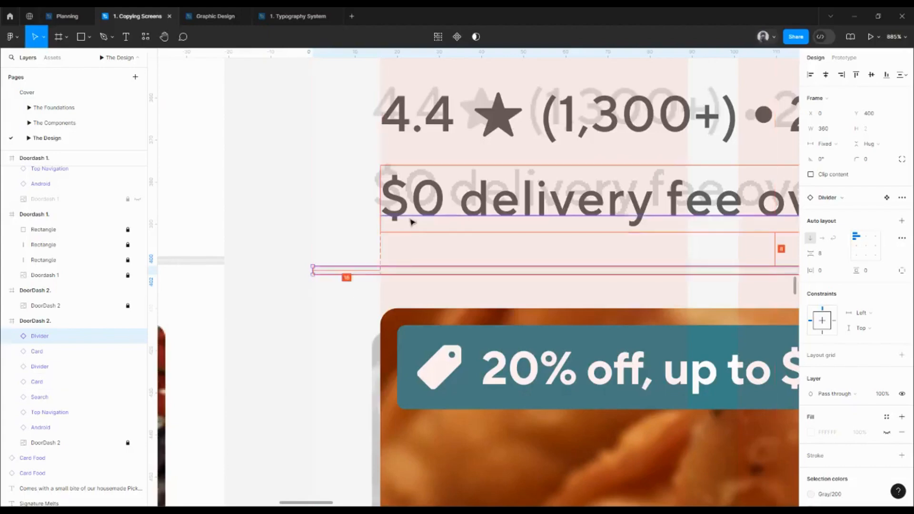
Move the Entre Masas card down to Y 418 so it sits 16 px below its divider
scroll(410, 222, down, 3)
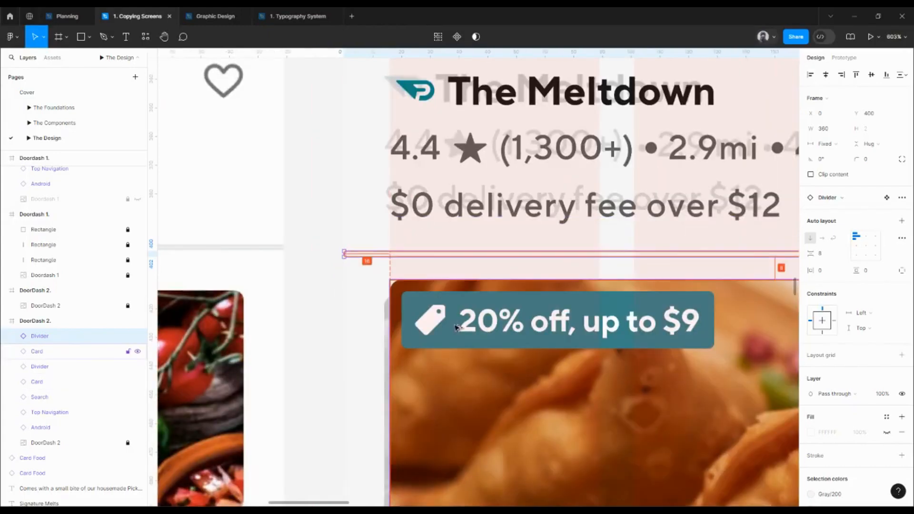
click(433, 310)
drag(433, 311, 433, 327)
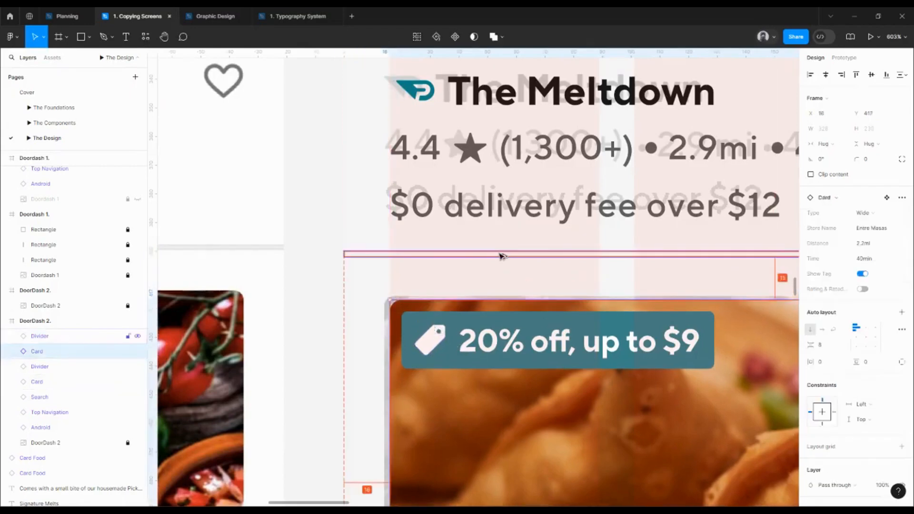
key(Down)
Examine the spacing and alignment of The Meltdown and Entre Masas cards against the faded reference screenshot
scroll(499, 255, down, 4)
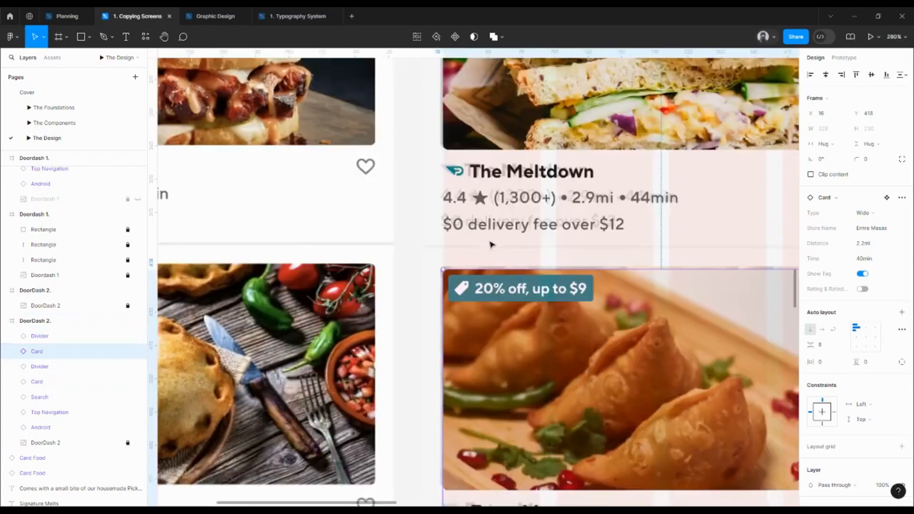
drag(535, 229, 397, 337)
drag(443, 258, 451, 319)
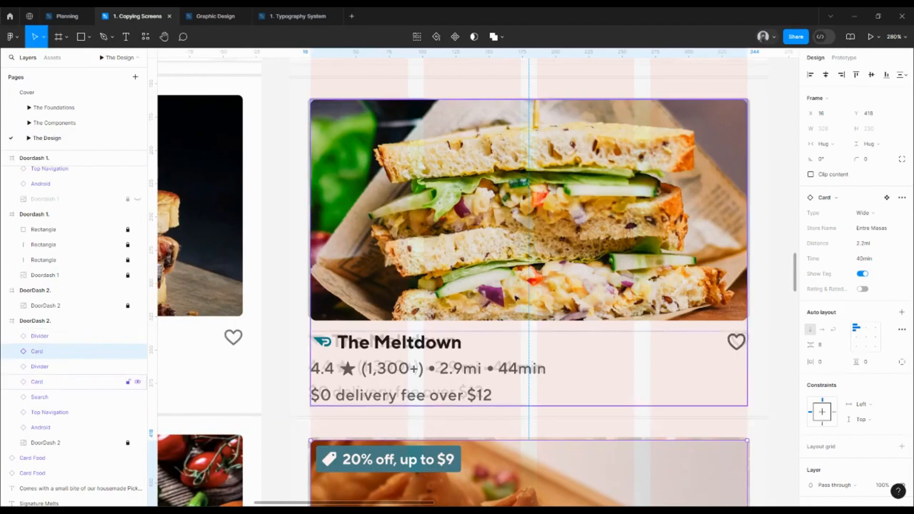
click(521, 145)
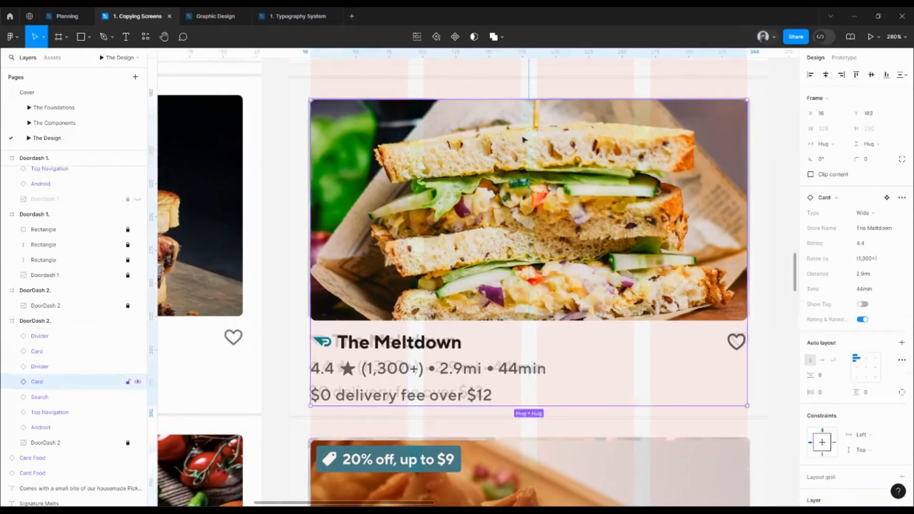
scroll(574, 347, down, 3)
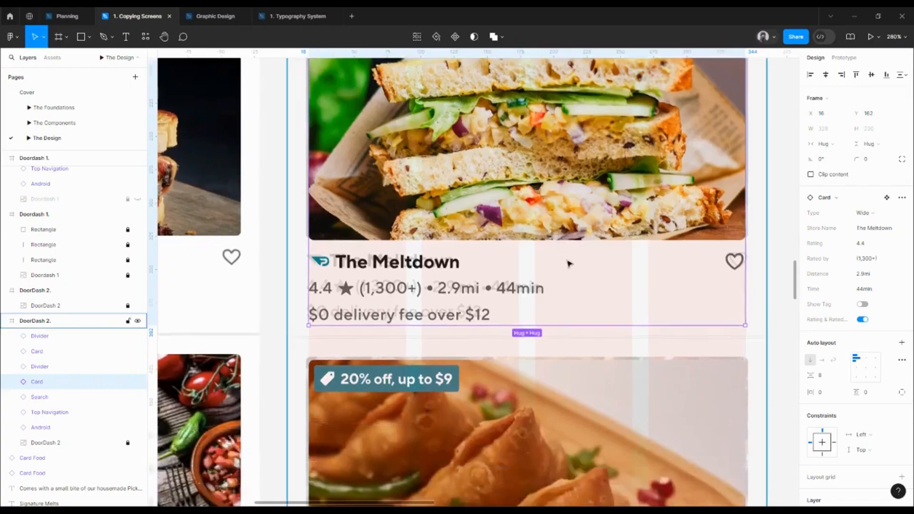
ctrl+scroll(576, 332, down, 3)
drag(571, 347, 548, 210)
drag(472, 376, 451, 331)
ctrl+scroll(453, 301, down, 6)
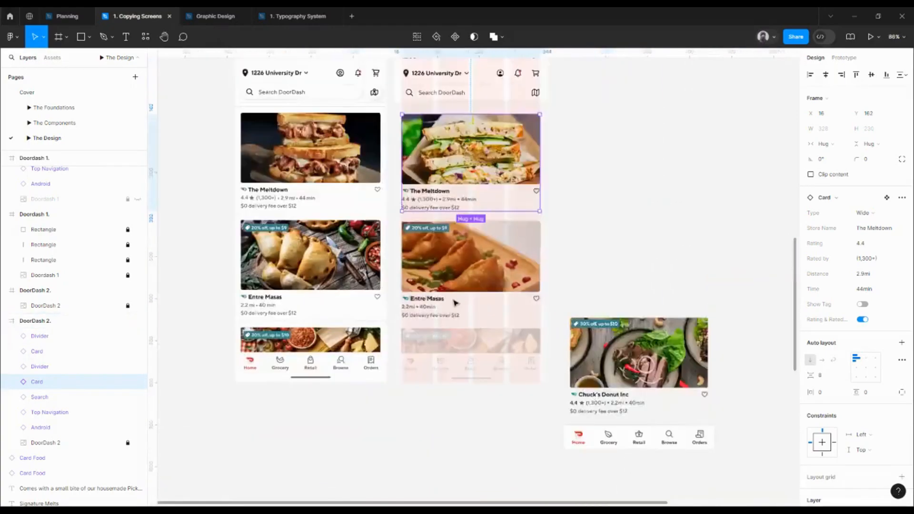
click(611, 315)
click(620, 337)
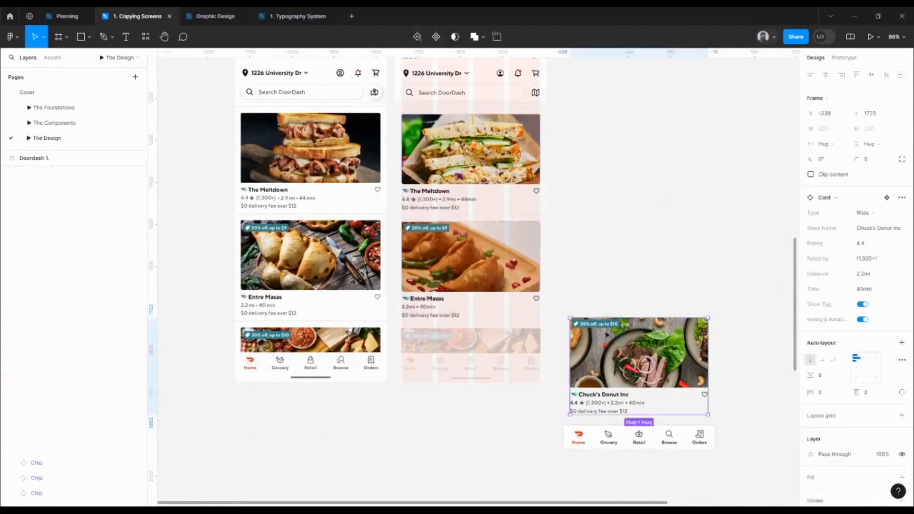
ctrl+scroll(601, 330, up, 3)
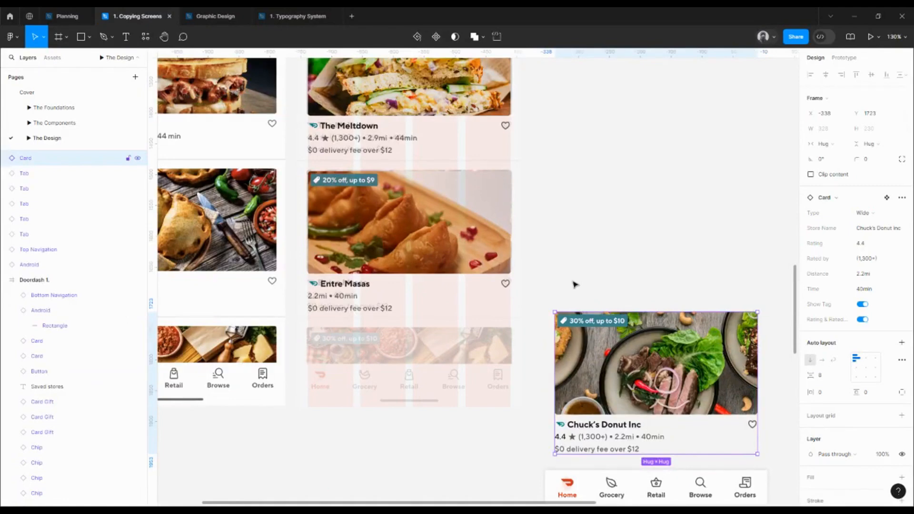
click(589, 310)
drag(589, 282, 627, 311)
Duplicate the divider between The Meltdown and Entre Masas cards and move the copy below the Entre Masas card to Y 672
click(410, 162)
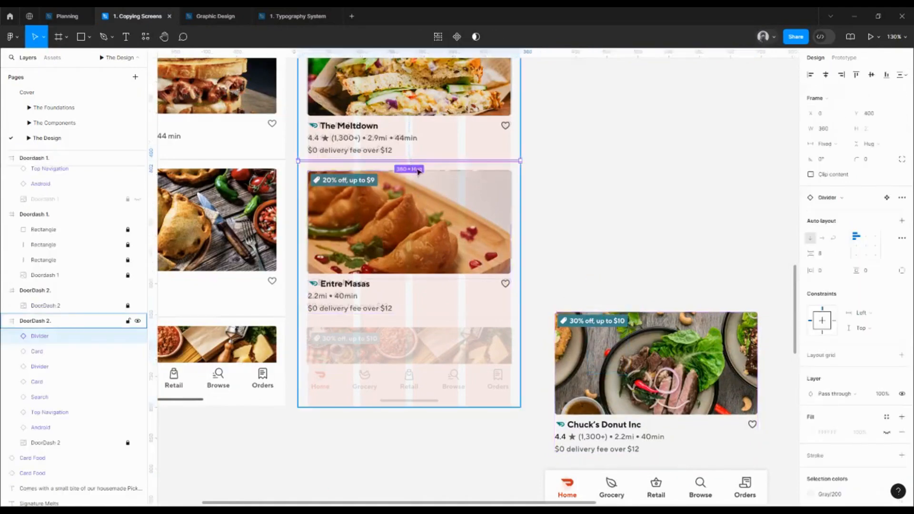
key(shift+Down)
key(shift+Down)
key(shift+Down)
key(shift+Down)
key(shift+Down)
key(shift+Down)
key(shift+Down)
key(shift+Down)
key(shift+Down)
key(shift+Down)
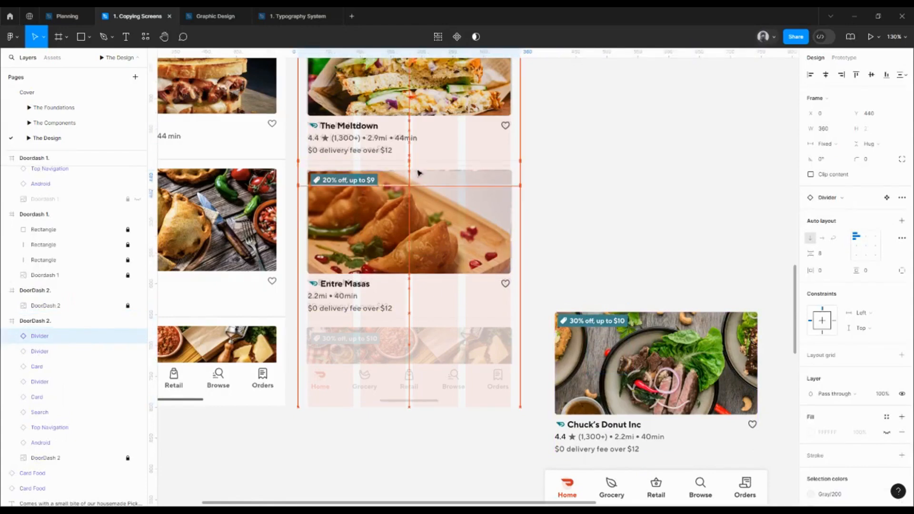
key(shift+Down)
key(shift+Down)
key(shift+Down)
key(shift+Down)
key(shift+Down)
key(shift+Down)
key(shift+Down)
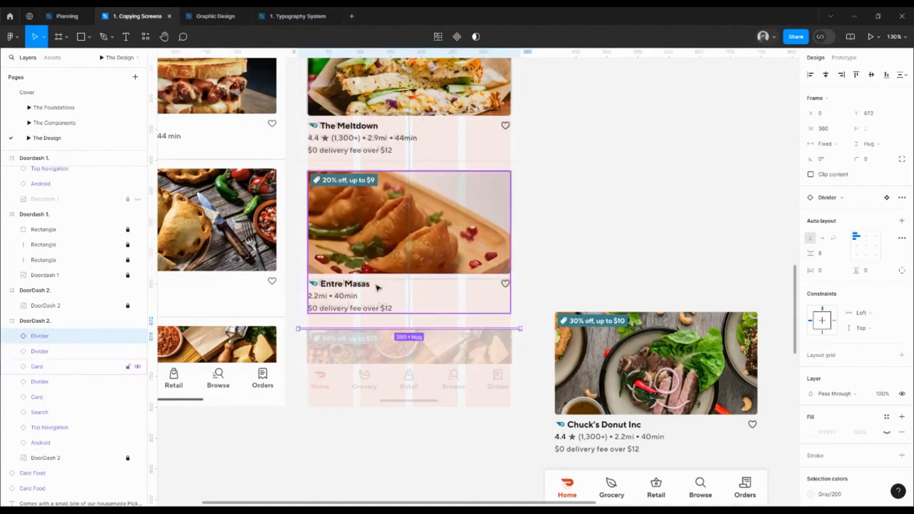
Nudge the copied divider up to Y 656 so it sits 8 px below the Entre Masas card
key(shift+Up)
key(shift+Up)
key(alt)
key(alt)
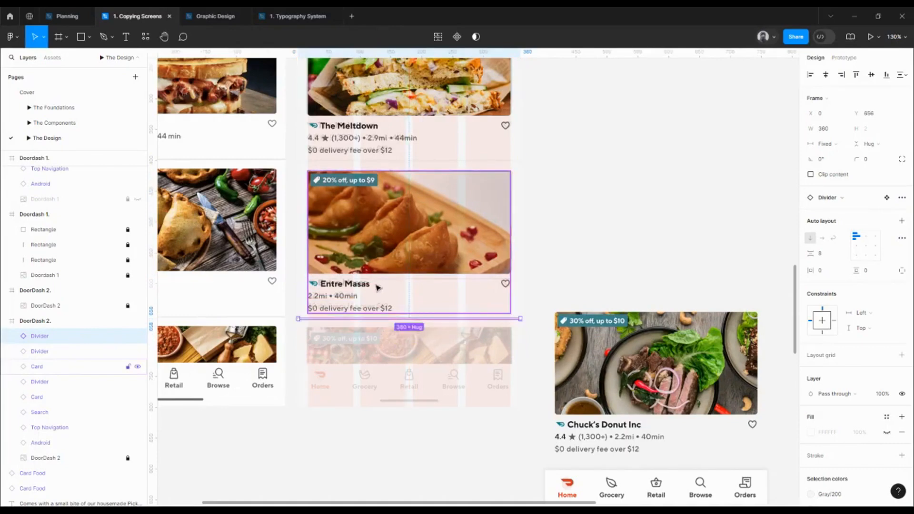
key(shift+Down)
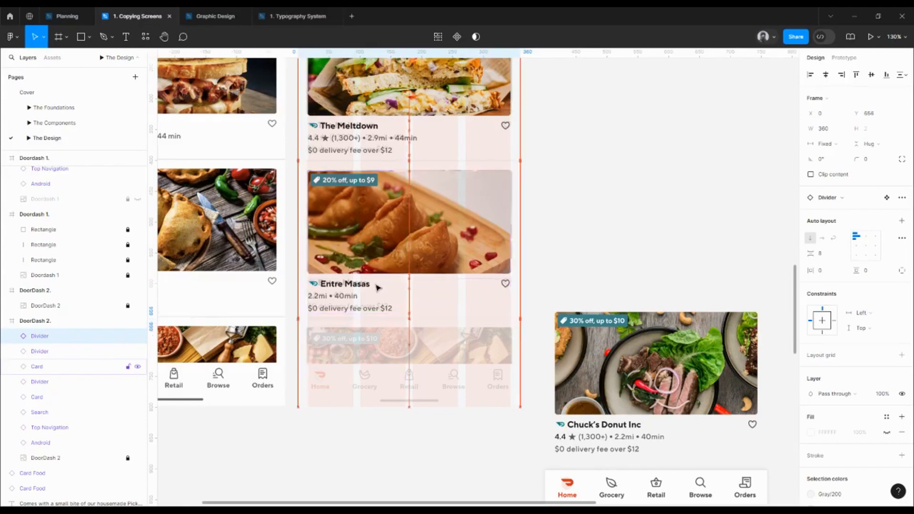
key(shift+Up)
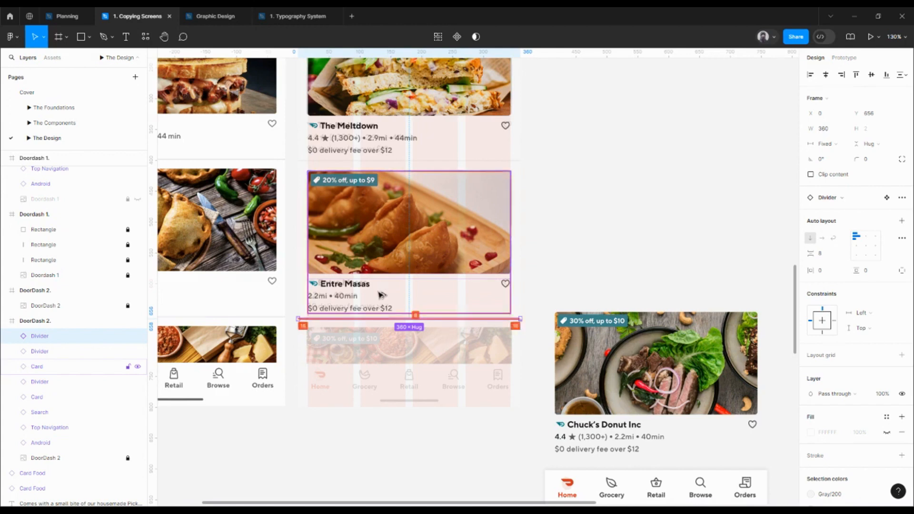
Move the Chuck's Donut Inc card into the DoorDash 2 frame at X 16, Y 674, 16 px below the last divider
click(411, 420)
drag(666, 340, 417, 356)
scroll(381, 351, up, 5)
scroll(388, 349, down, 5)
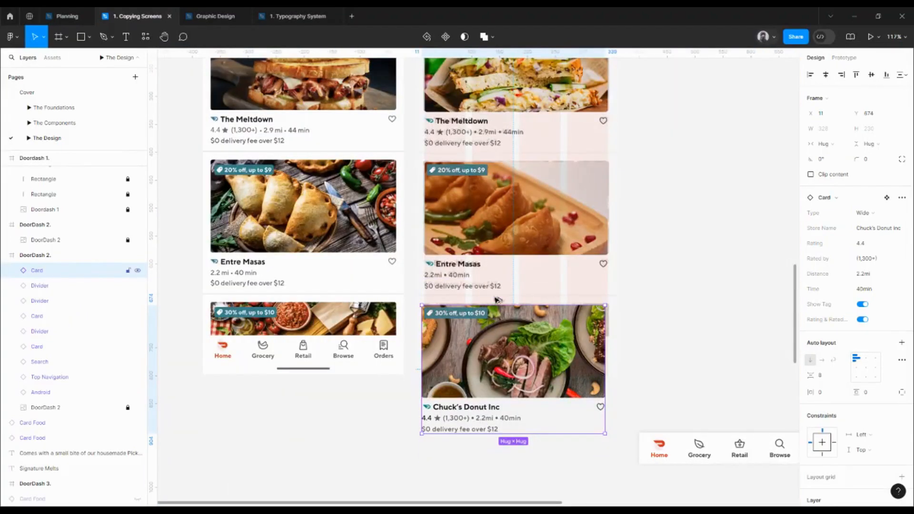
drag(497, 299, 493, 299)
scroll(493, 298, up, 3)
scroll(618, 337, down, 6)
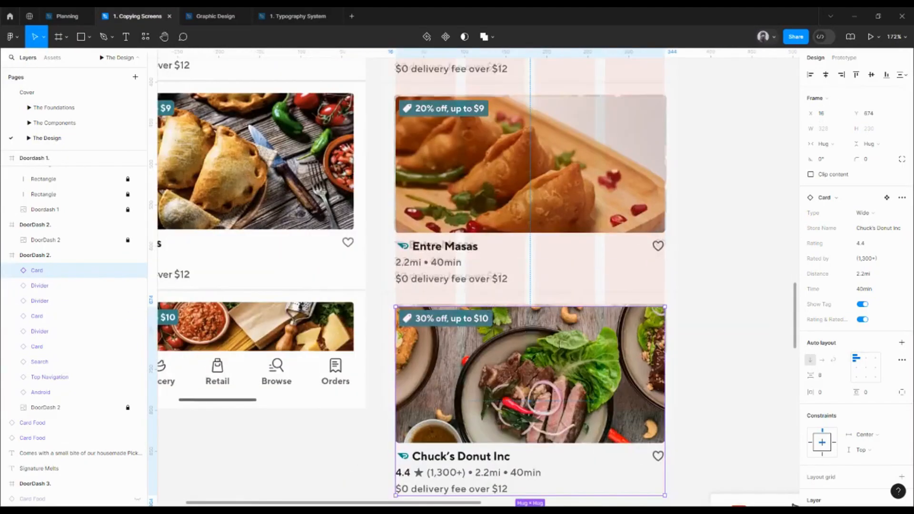
Turn on content clipping for the DoorDash 2 frame to hide the overflowing part of the Chuck's Donut Inc card
scroll(658, 309, down, 3)
drag(659, 265, 620, 269)
click(598, 227)
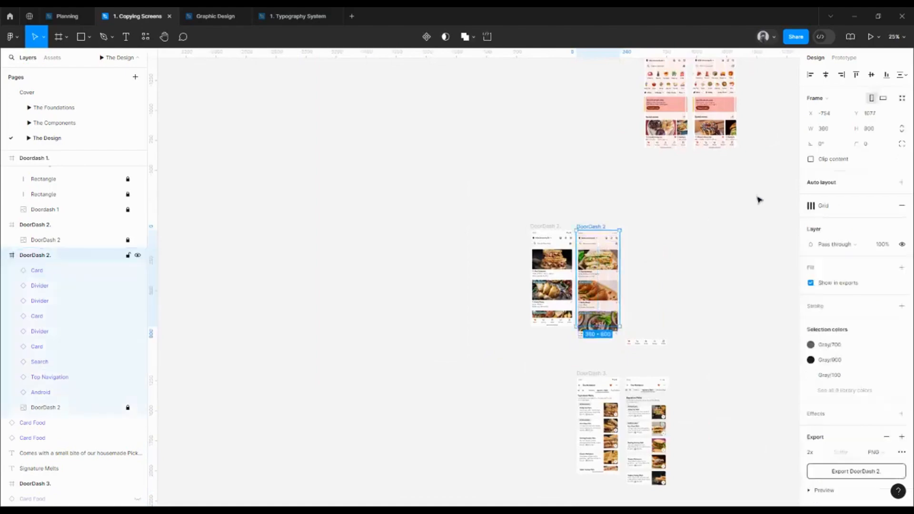
click(810, 159)
scroll(628, 308, up, 5)
drag(624, 308, 608, 276)
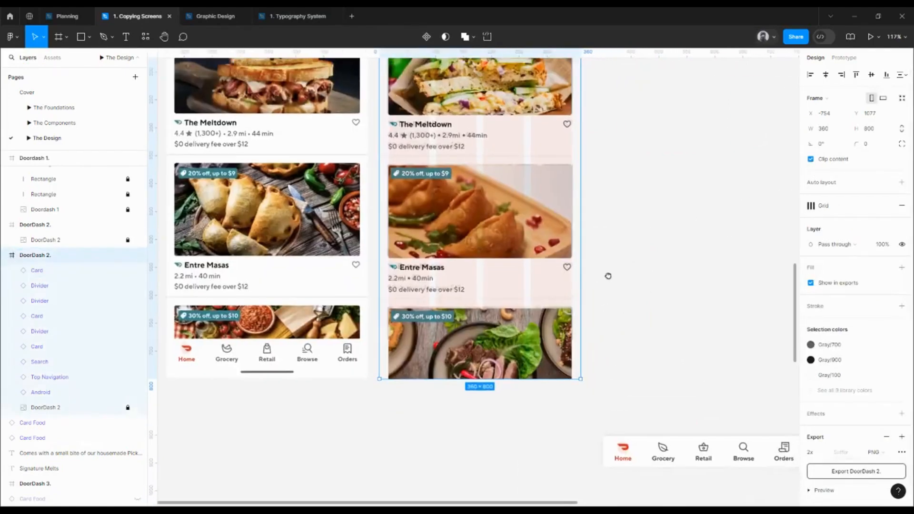
Copy the Android bottom bar from the Doordash 1 screen into the DoorDash 2 frame at X 0, Y 782
scroll(609, 284, down, 4)
scroll(522, 138, up, 6)
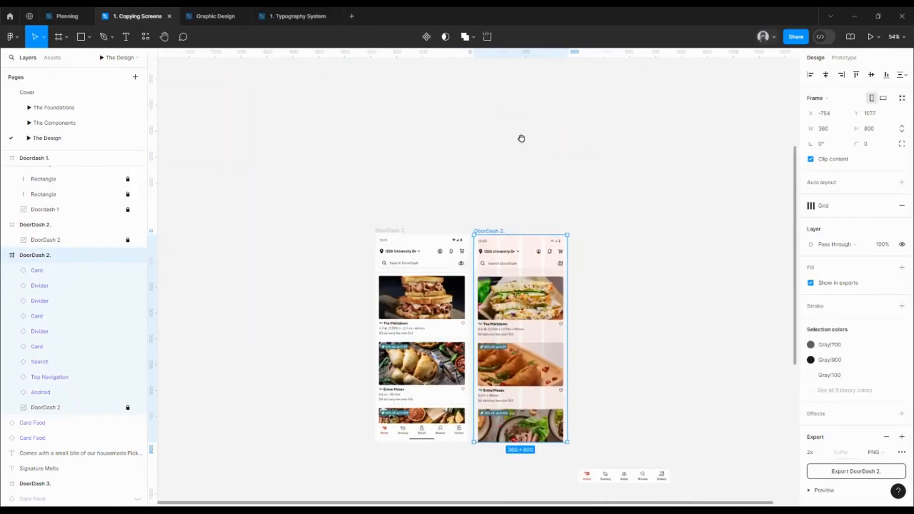
drag(707, 257, 561, 238)
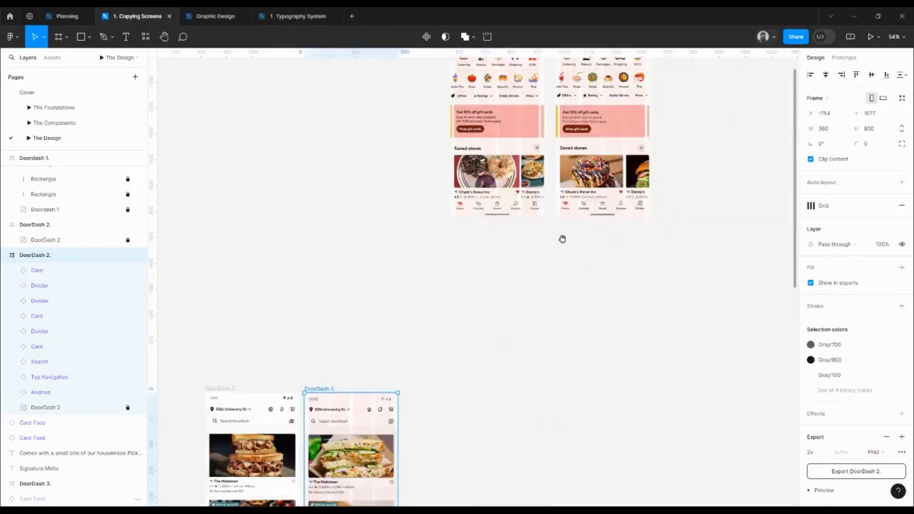
click(605, 218)
scroll(580, 239, down, 4)
scroll(583, 205, down, 3)
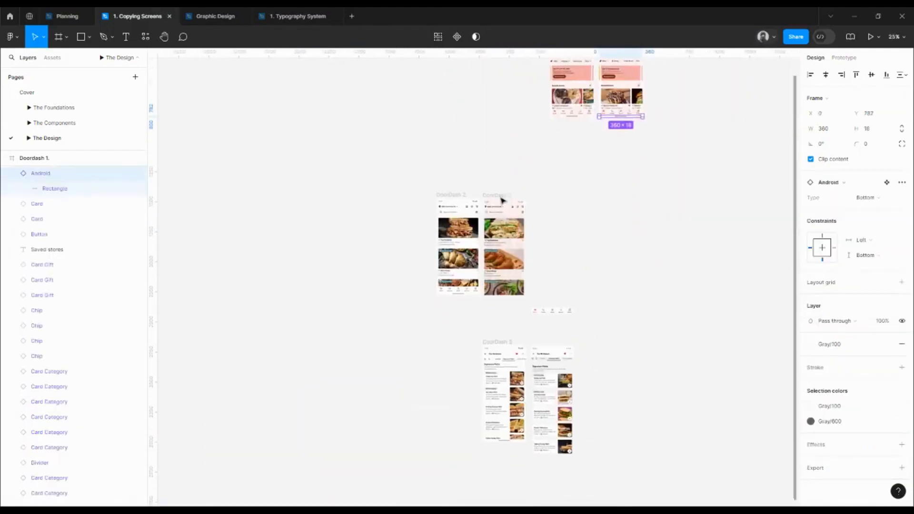
click(510, 208)
scroll(513, 209, up, 4)
click(516, 430)
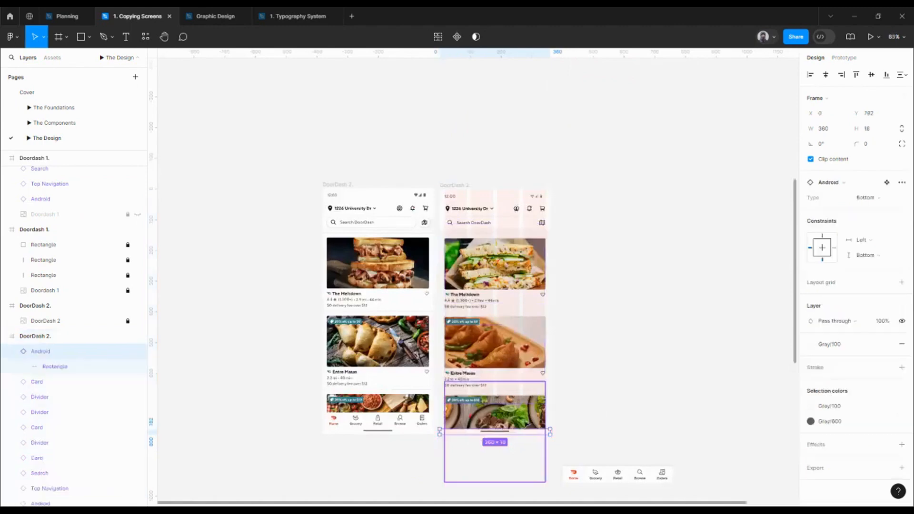
scroll(523, 421, up, 4)
scroll(523, 381, down, 2)
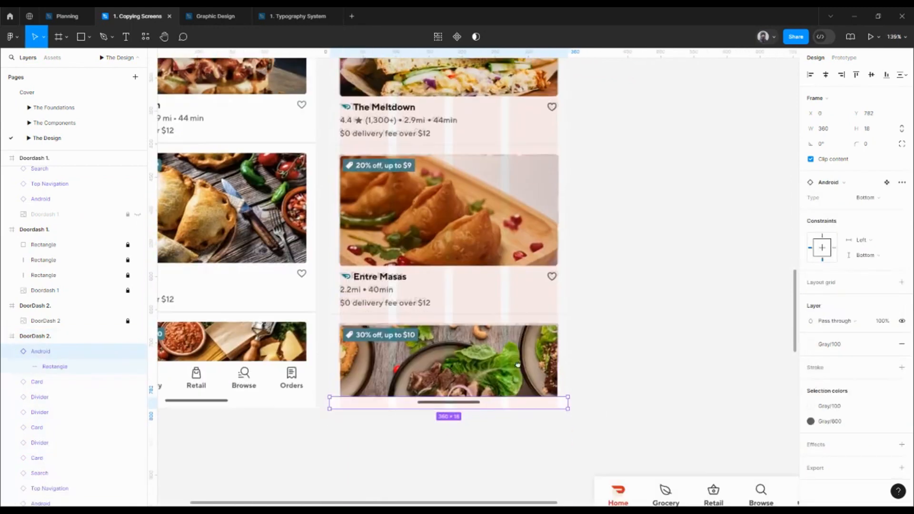
Move the Bottom Navigation component into the DoorDash 2 frame at X 0, Y 726, directly above the Android bottom bar
scroll(563, 276, down, 4)
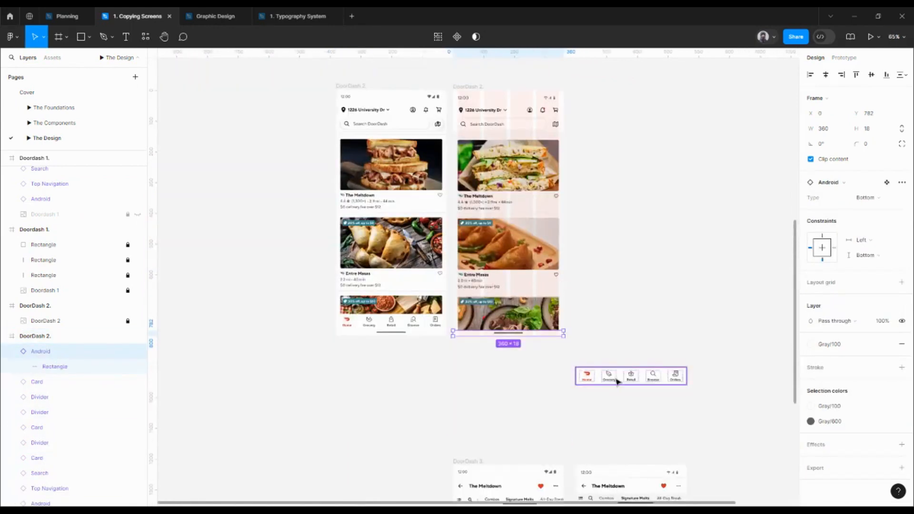
drag(618, 381, 542, 322)
drag(584, 345, 494, 328)
scroll(493, 327, up, 5)
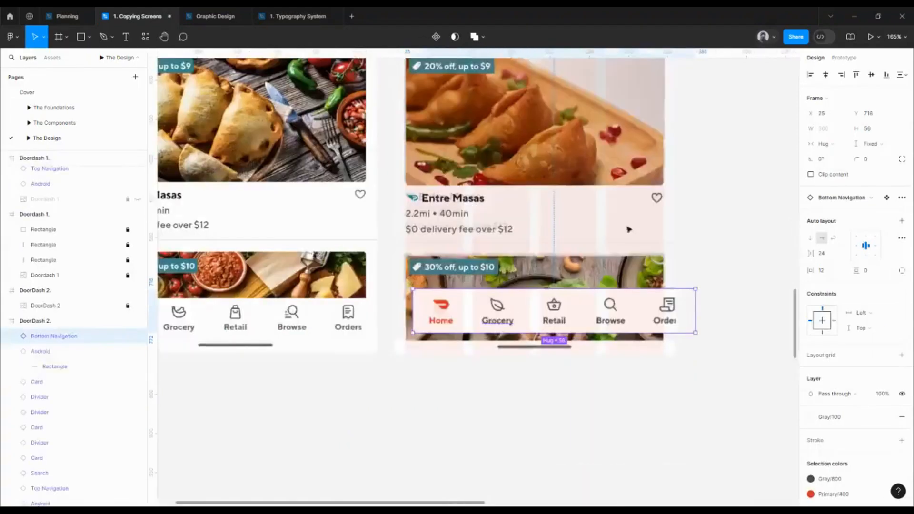
click(810, 75)
key(alt)
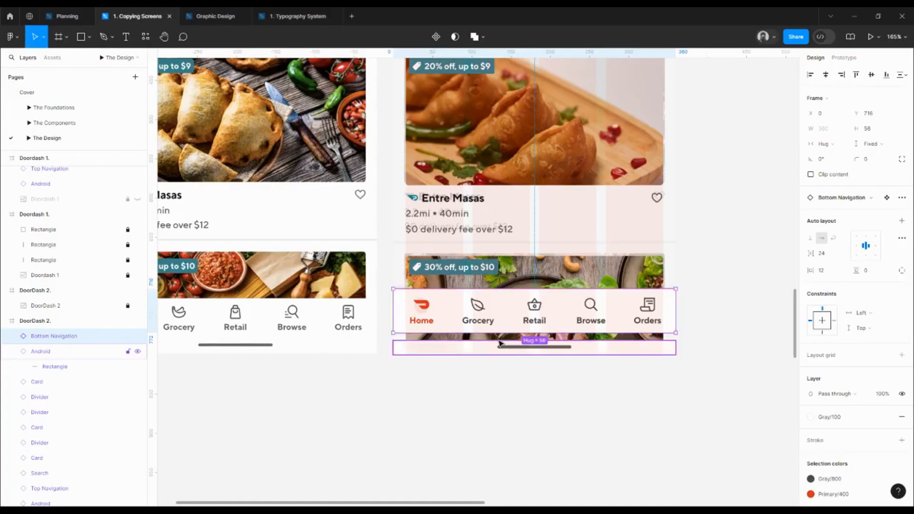
key(shift+Down)
scroll(603, 326, down, 5)
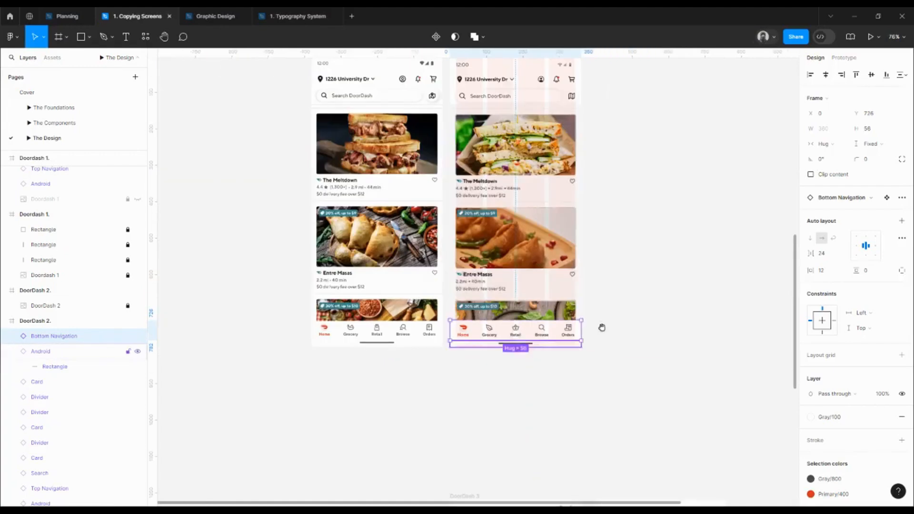
Set the DoorDash 2 reference screenshot's fill opacity to 100% and hide that layer beneath the rebuilt components
key(Escape)
click(473, 86)
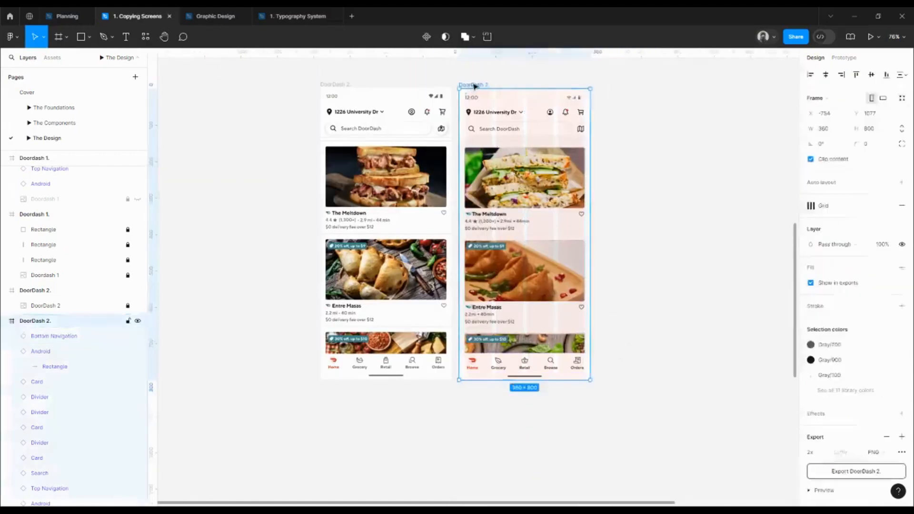
drag(143, 377, 144, 409)
click(93, 412)
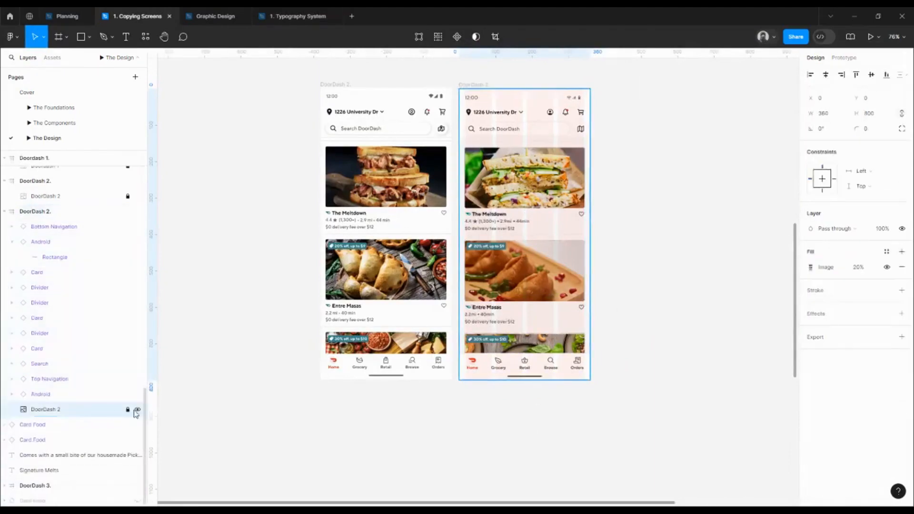
click(858, 268)
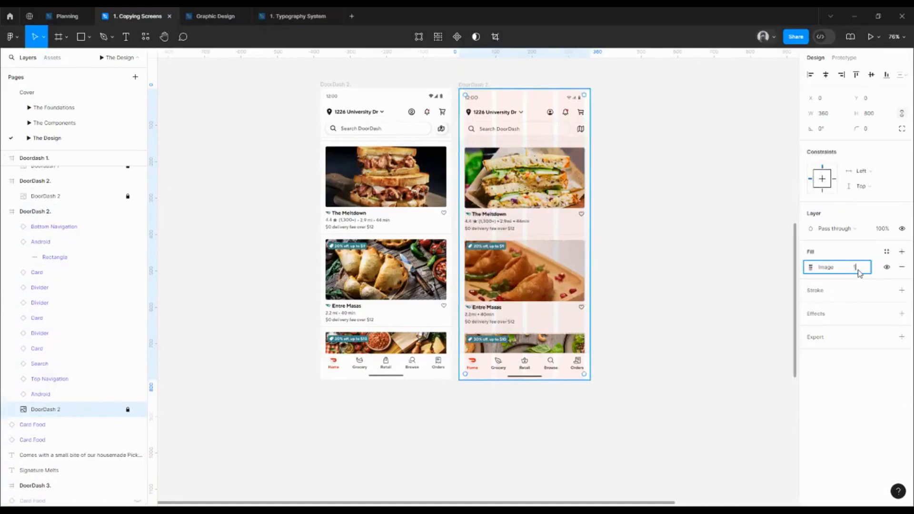
key(Return)
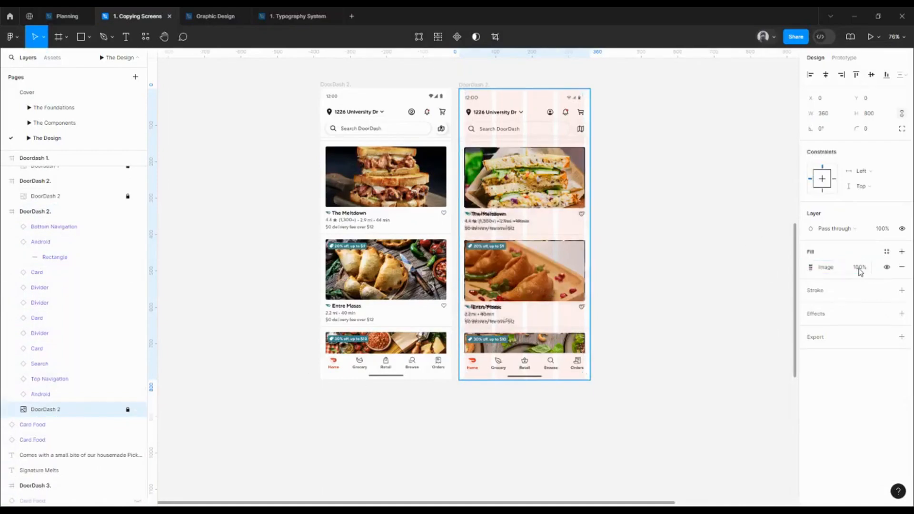
click(137, 410)
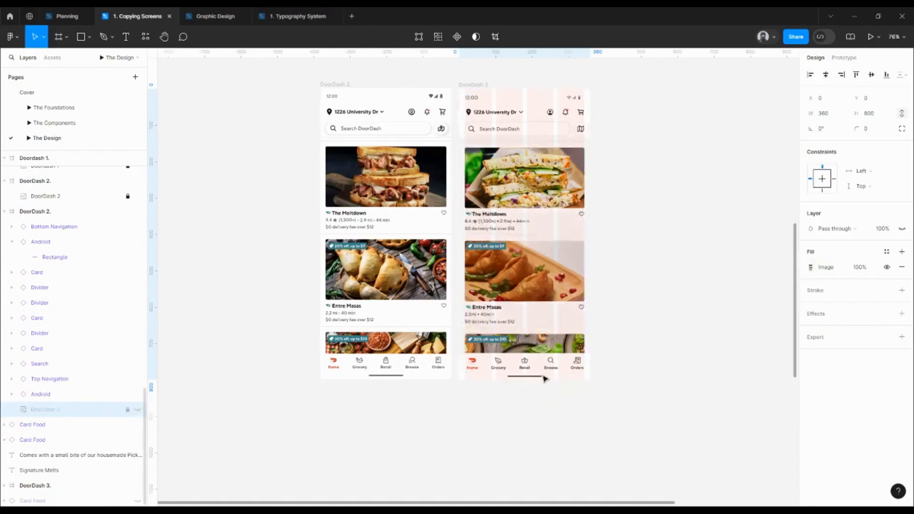
Hide the DoorDash 2 frame's layout grid and give the frame the Gray/100 fill
scroll(659, 265, up, 1)
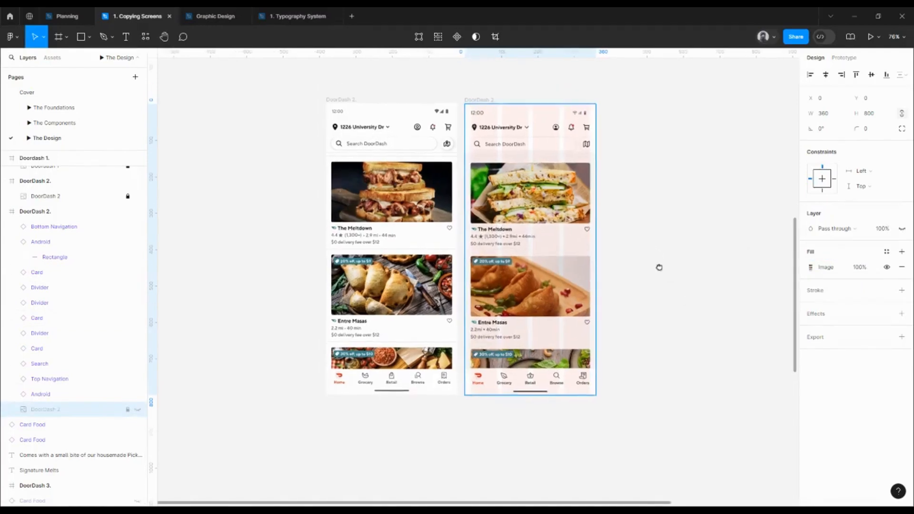
click(491, 102)
mouse_move(873, 209)
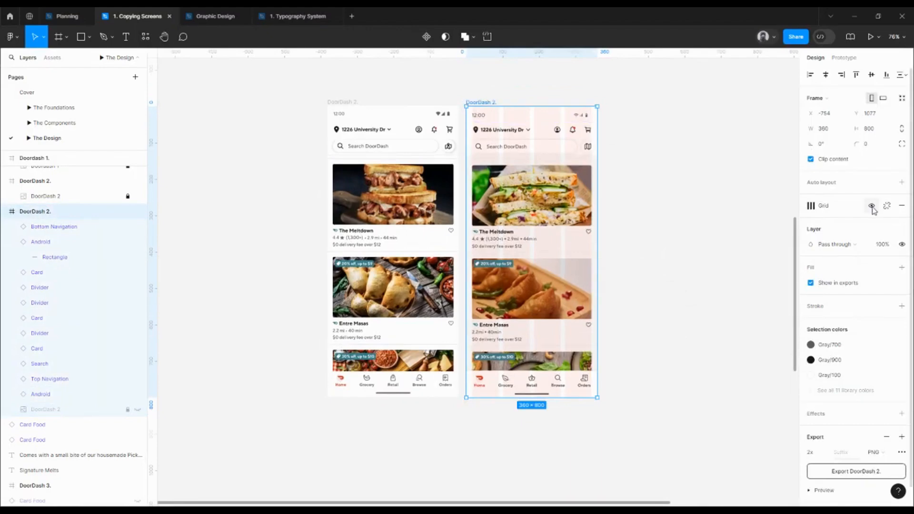
click(872, 208)
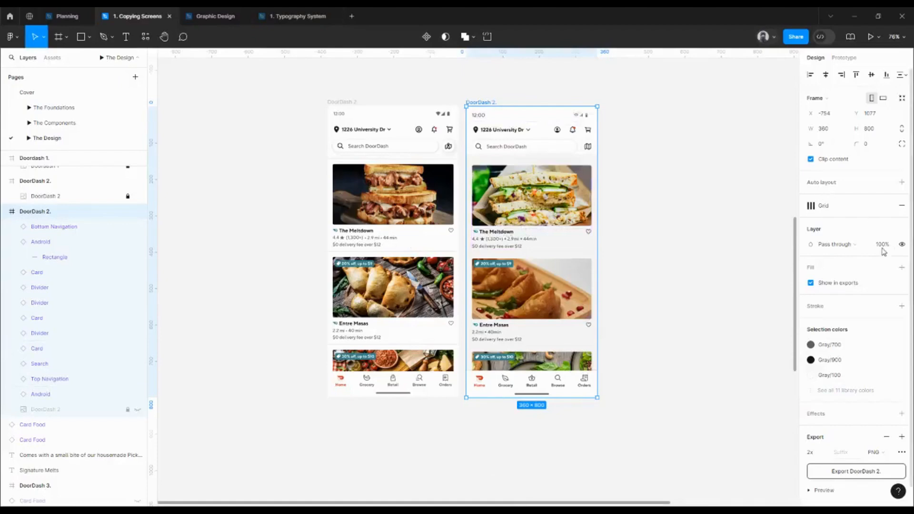
click(886, 268)
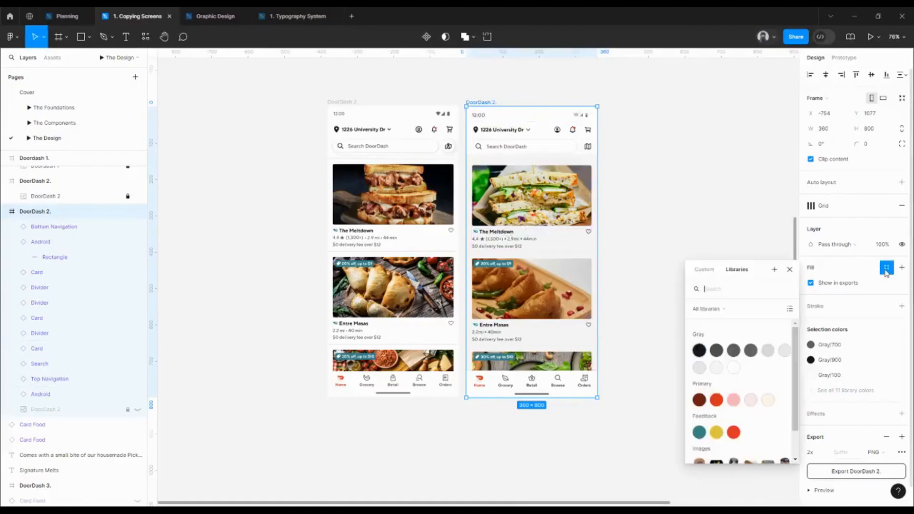
click(733, 367)
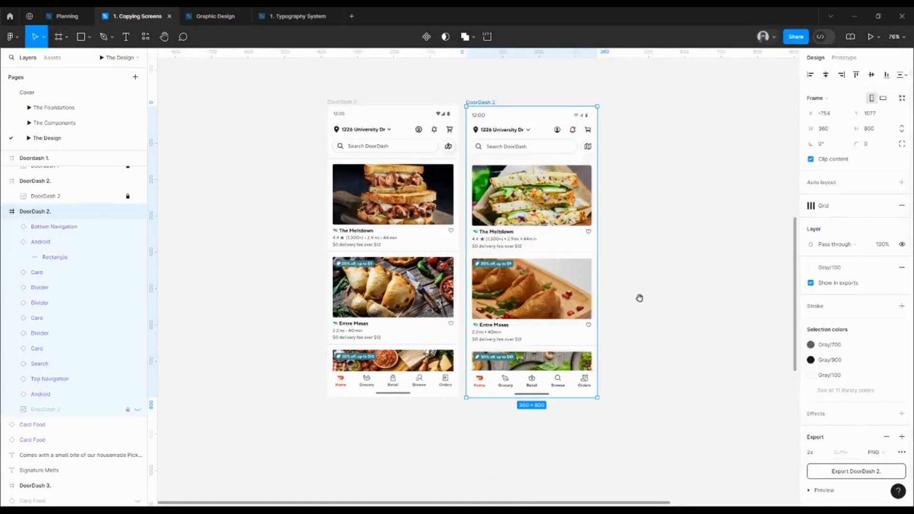
drag(639, 297, 649, 303)
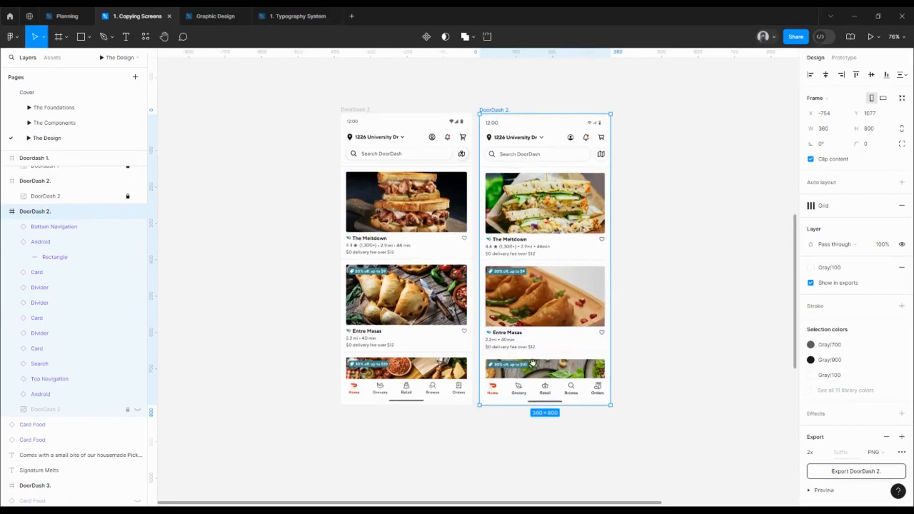
Duplicate the DoorDash 3 frame to X -1154, Y 2297, beside the original
drag(532, 363, 527, 325)
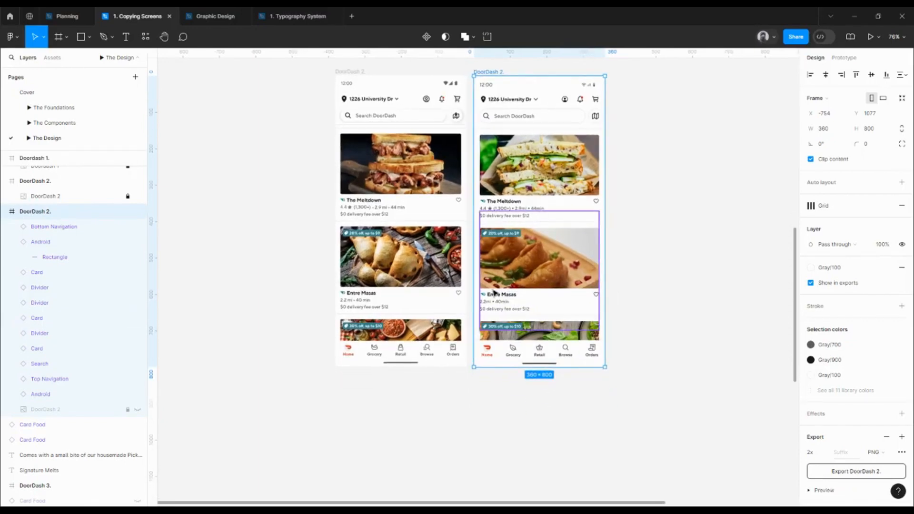
drag(508, 363, 542, 187)
drag(530, 278, 540, 197)
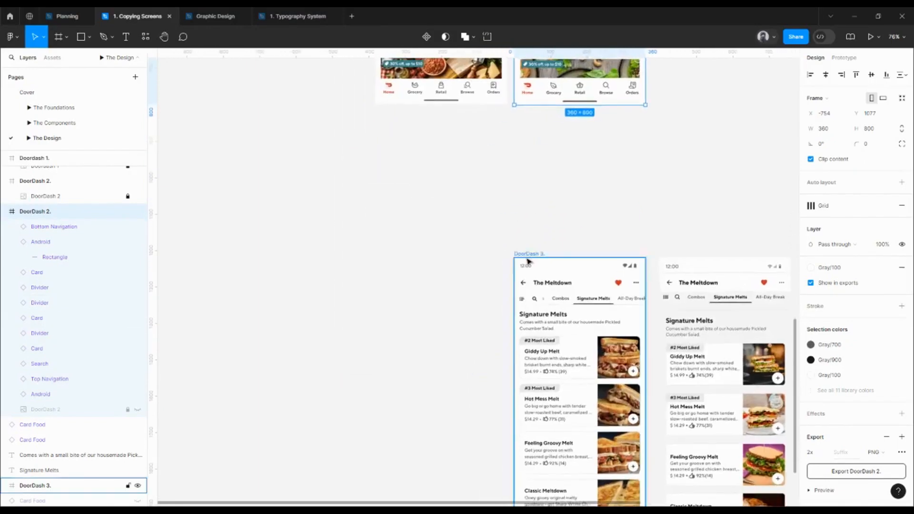
click(530, 256)
drag(400, 256, 397, 255)
drag(600, 273, 547, 166)
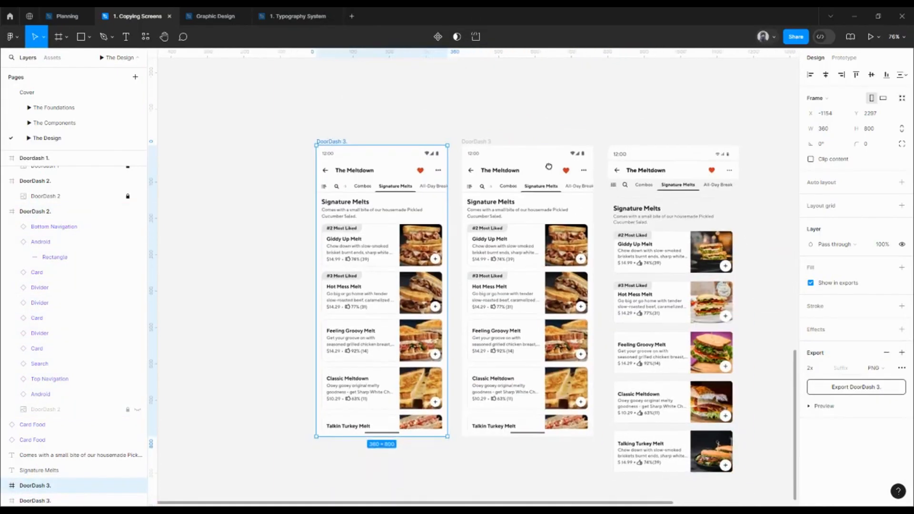
Set the image fill opacity of the reference screenshot inside the original DoorDash 3 frame to 30%
click(657, 146)
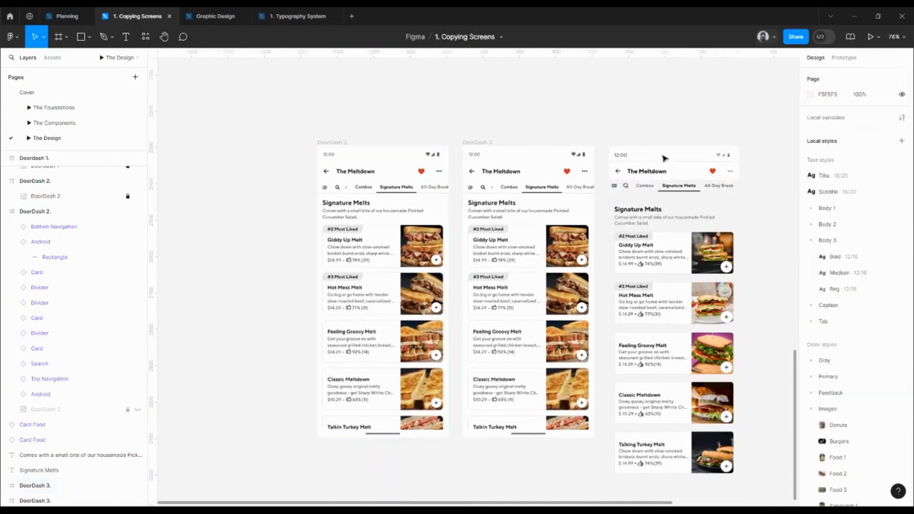
click(664, 158)
click(537, 179)
click(474, 142)
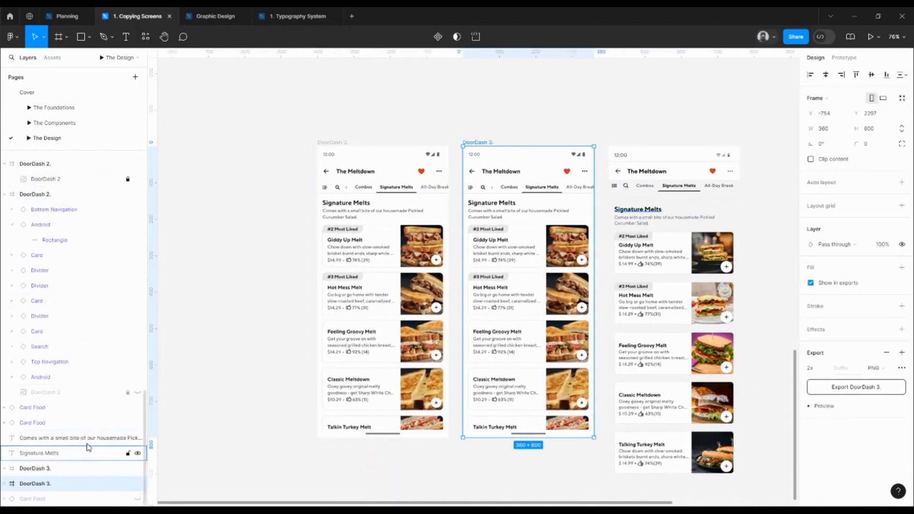
click(523, 230)
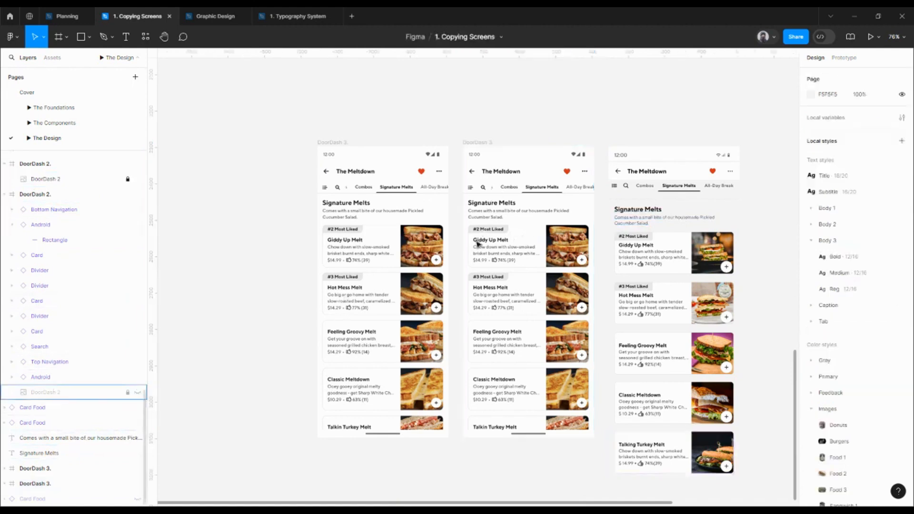
click(485, 143)
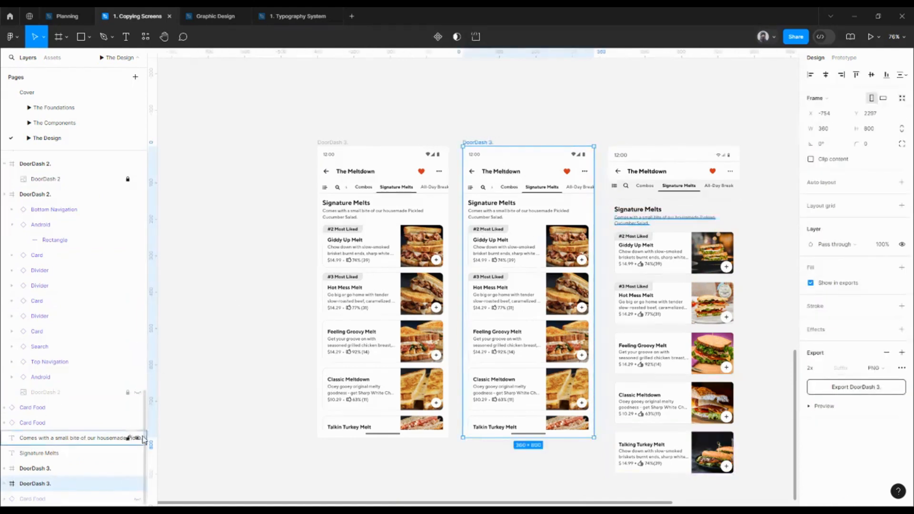
click(5, 485)
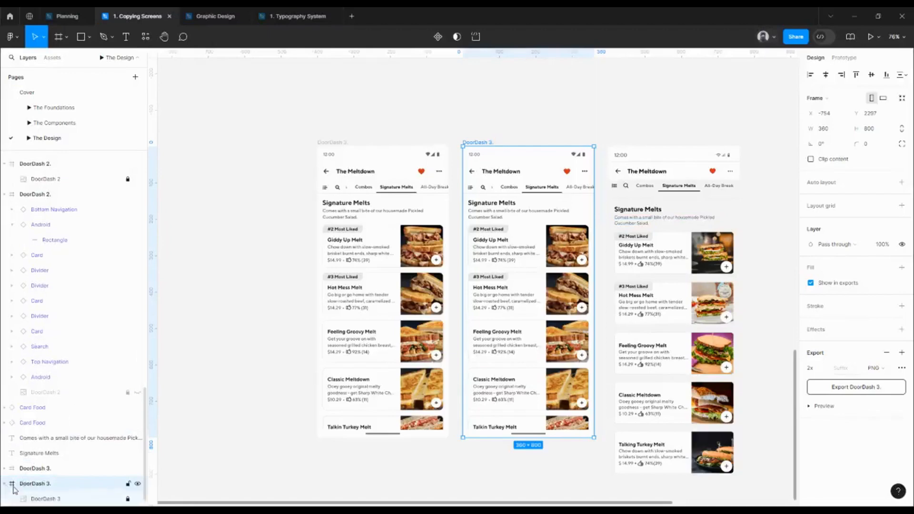
click(55, 500)
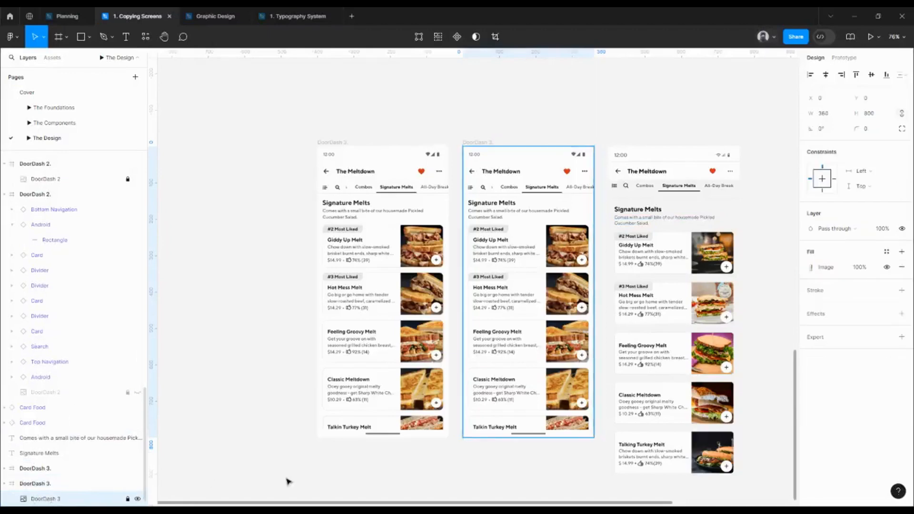
click(863, 270)
text(30)
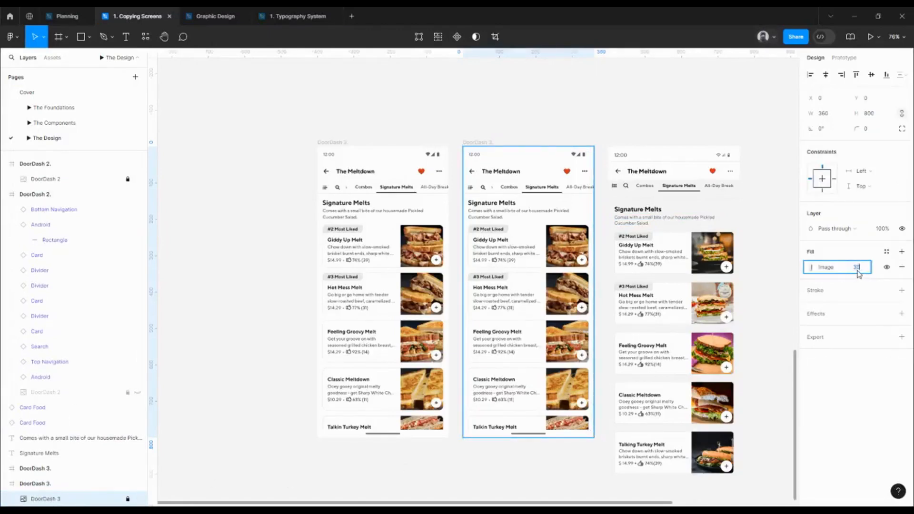
key(Return)
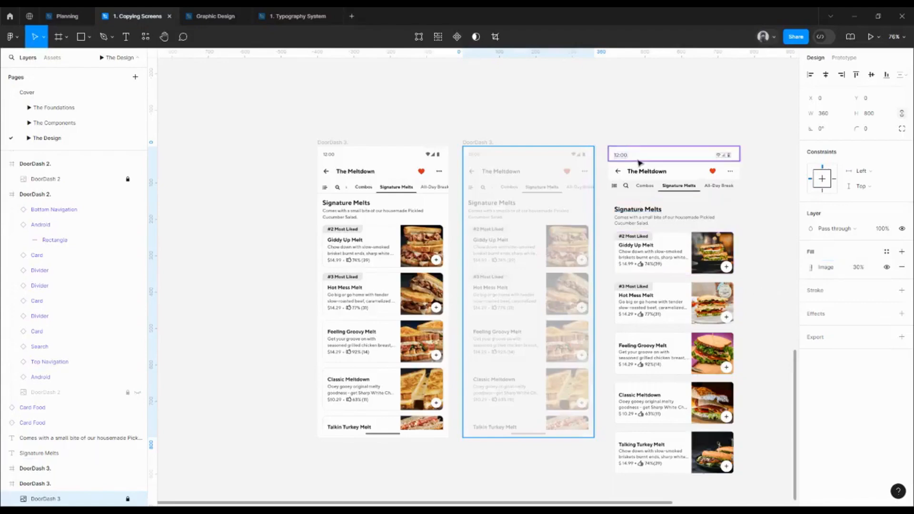
Move the Android status bar into the faded DoorDash 3 frame at X 0, Y 0
click(668, 155)
drag(624, 164, 547, 165)
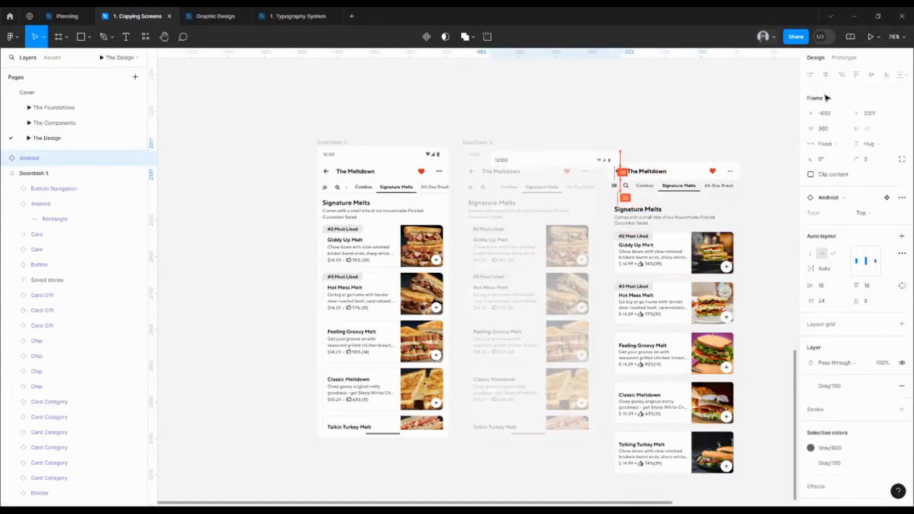
click(810, 75)
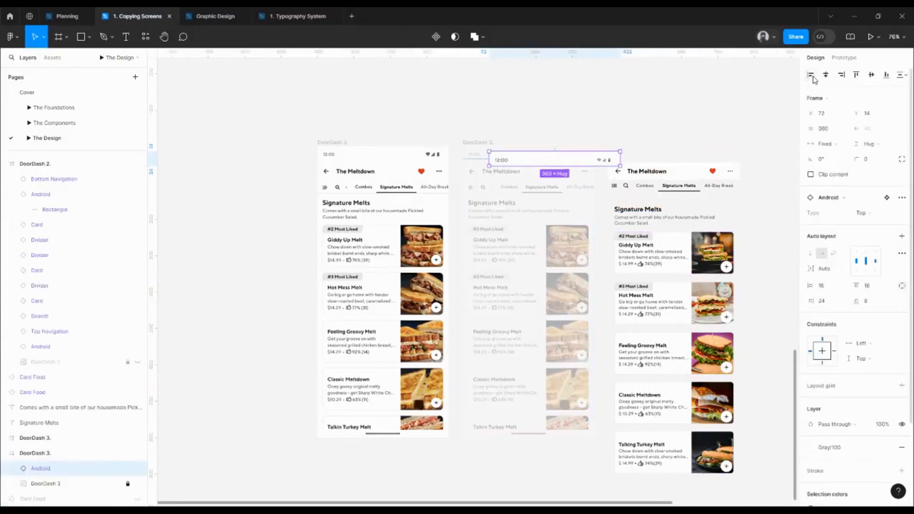
Move The Meltdown Top Navigation into the DoorDash 3 frame at X 0, Y 40, directly below the status bar
click(681, 172)
drag(633, 172, 520, 173)
click(810, 75)
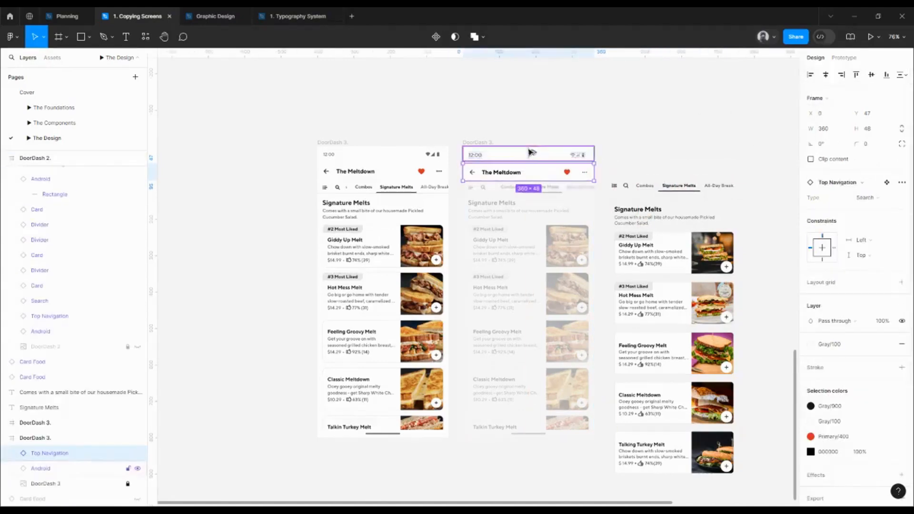
drag(532, 152, 535, 153)
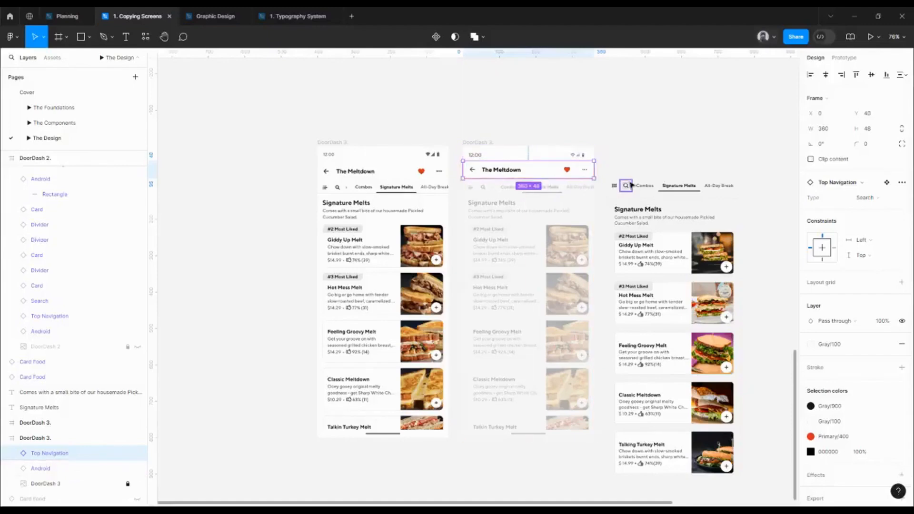
Examine the list, search and Combos tabs beside the DoorDash 3 frame against the tab row in the faded reference
double_click(625, 186)
scroll(642, 169, up, 3)
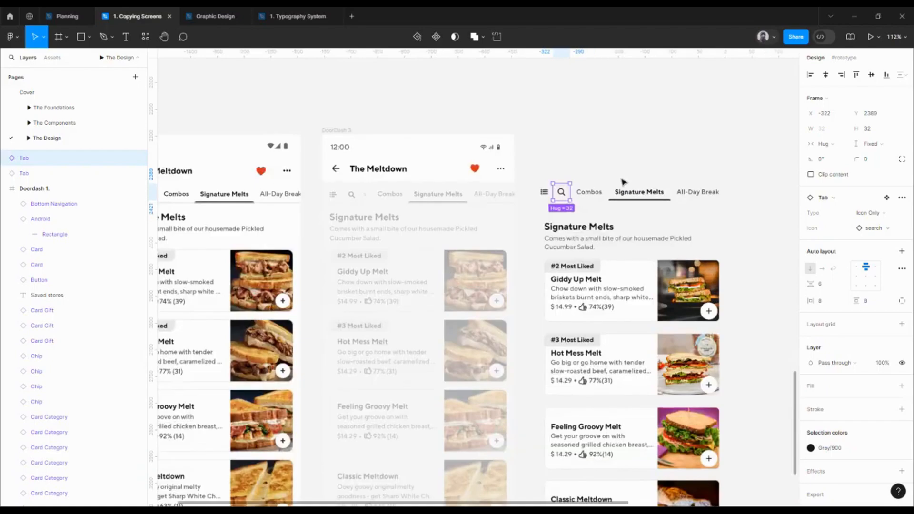
scroll(592, 175, right, 1)
scroll(538, 192, up, 5)
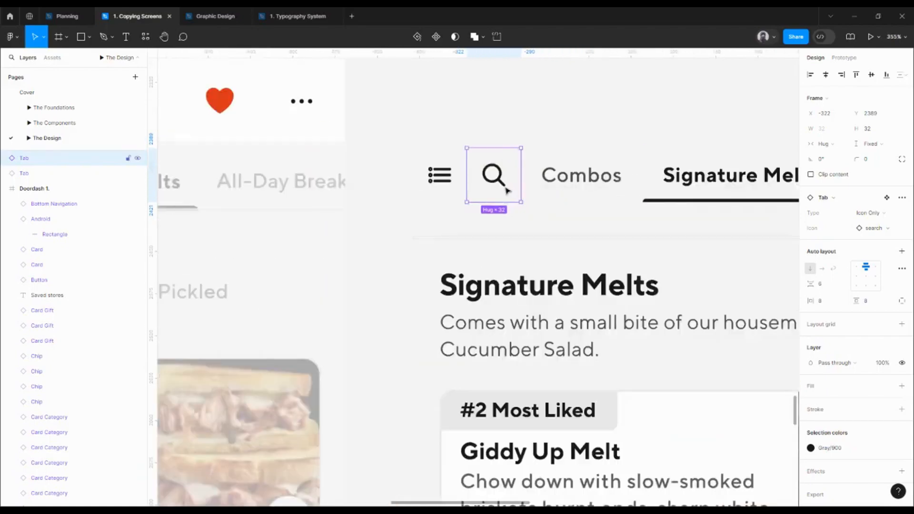
shift+click(438, 189)
click(438, 189)
scroll(438, 189, down, 4)
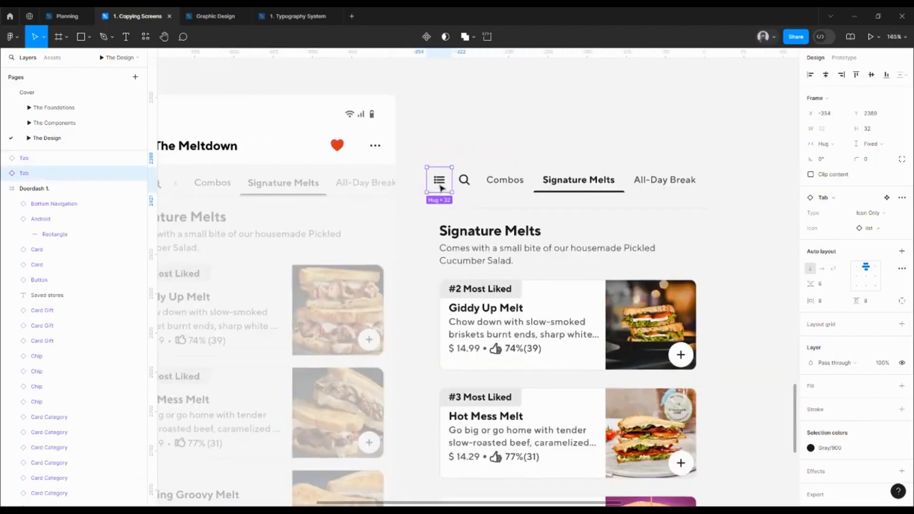
scroll(438, 189, left, 1)
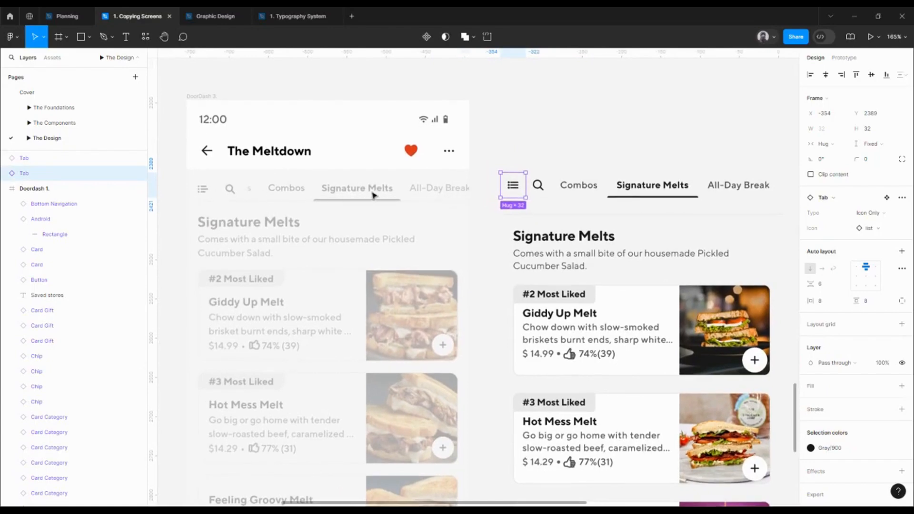
click(581, 196)
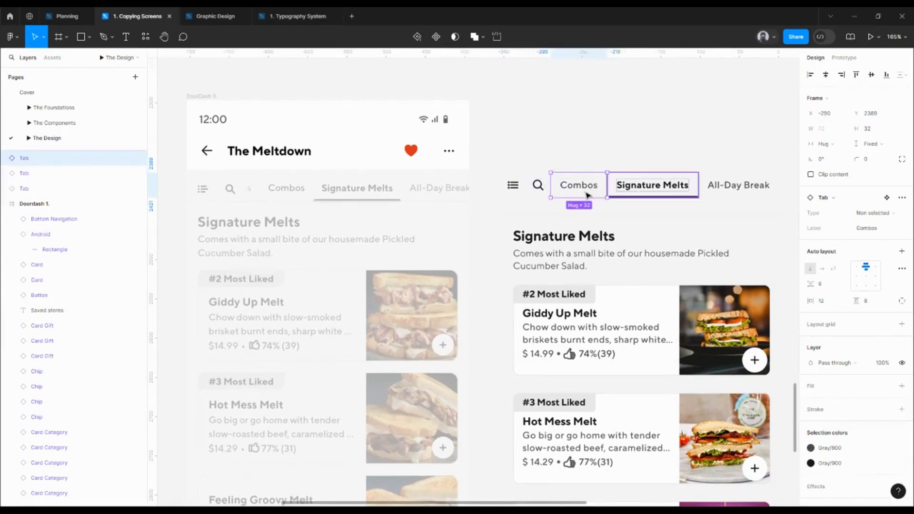
click(518, 190)
click(540, 191)
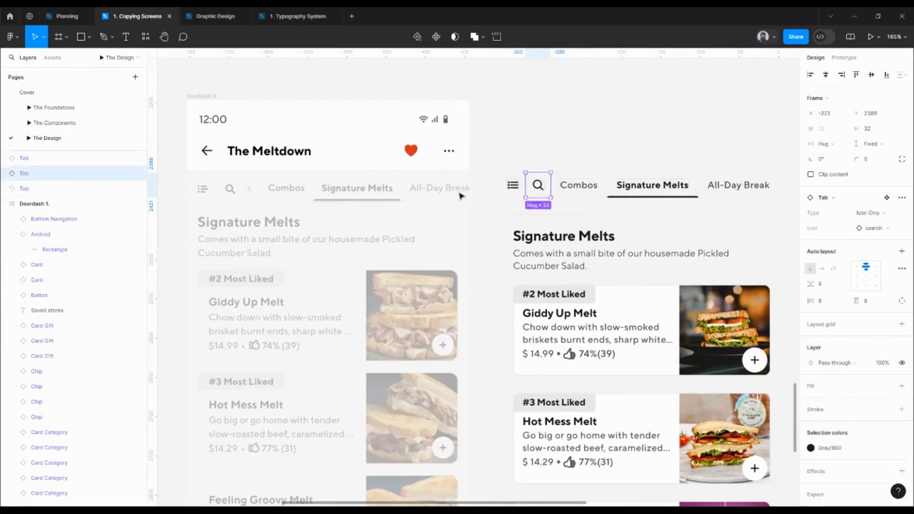
Shift the Combos, Signature Melts and All-Day Break tabs right to start at X -234, and duplicate Combos into the gap at X -290
scroll(524, 188, right, 3)
click(507, 184)
shift+click(590, 186)
shift+click(665, 191)
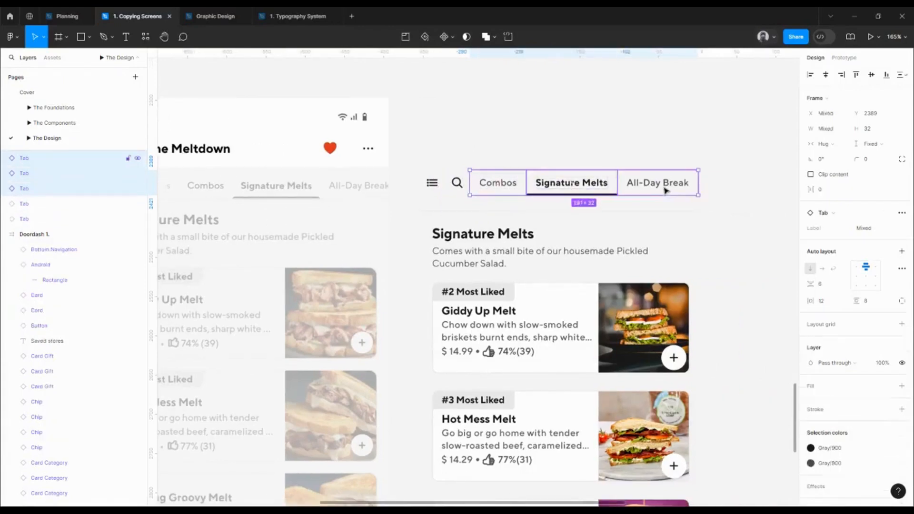
key(shift+Right)
key(shift+Right)
key(shift+Right)
key(shift+Right)
key(shift+Right)
key(shift+Right)
key(shift+Right)
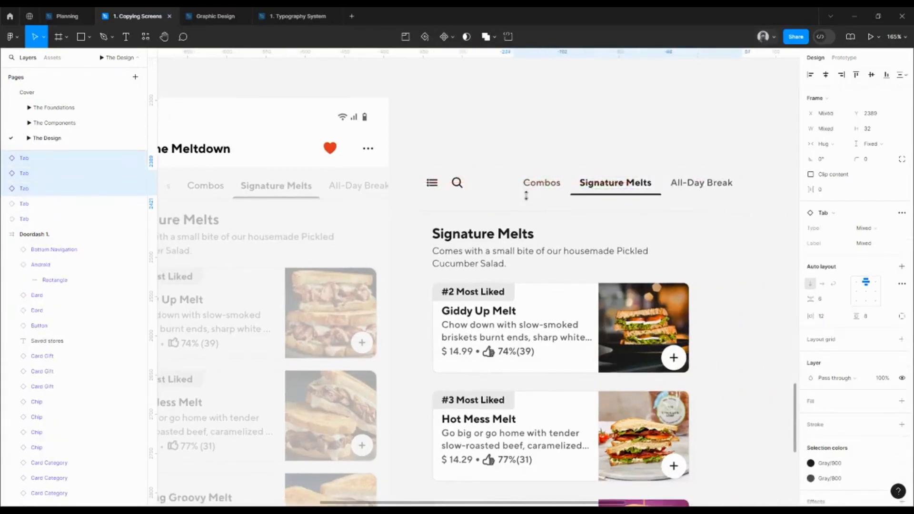
click(533, 190)
drag(534, 190, 567, 199)
double_click(567, 196)
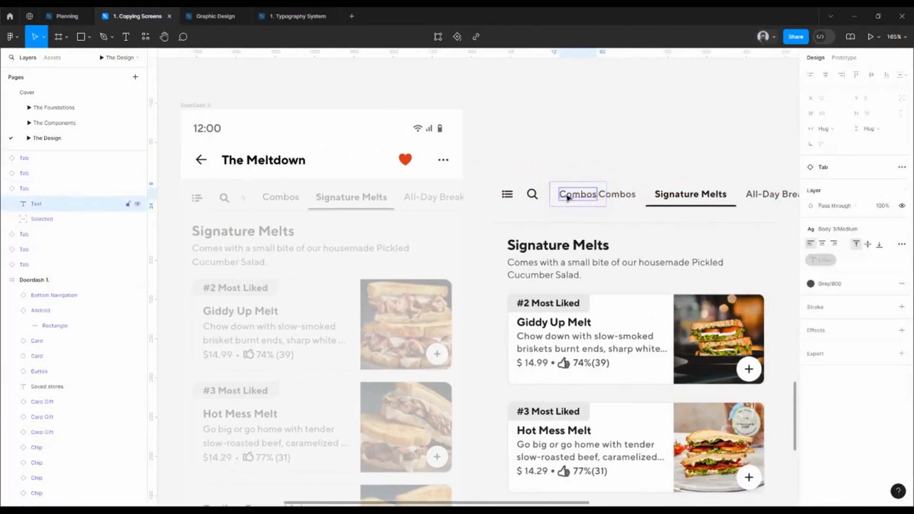
double_click(573, 197)
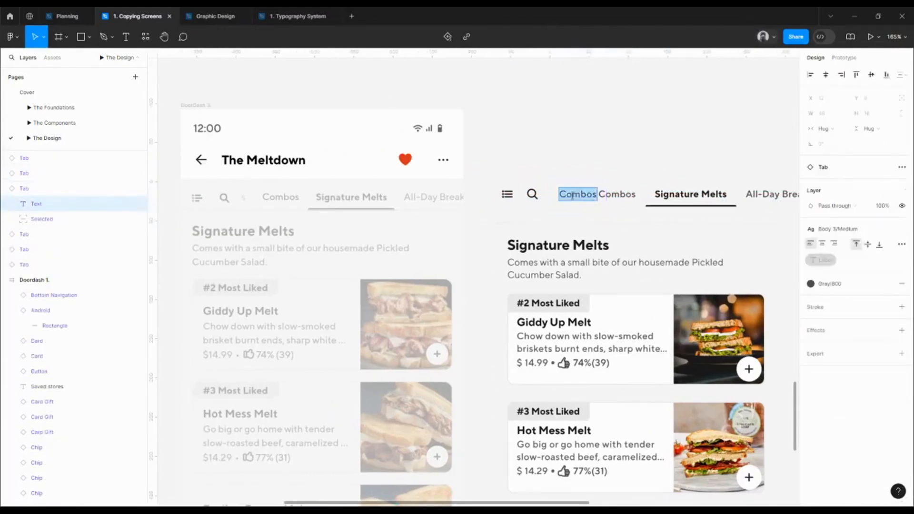
ctrl+scroll(222, 200, up, 8)
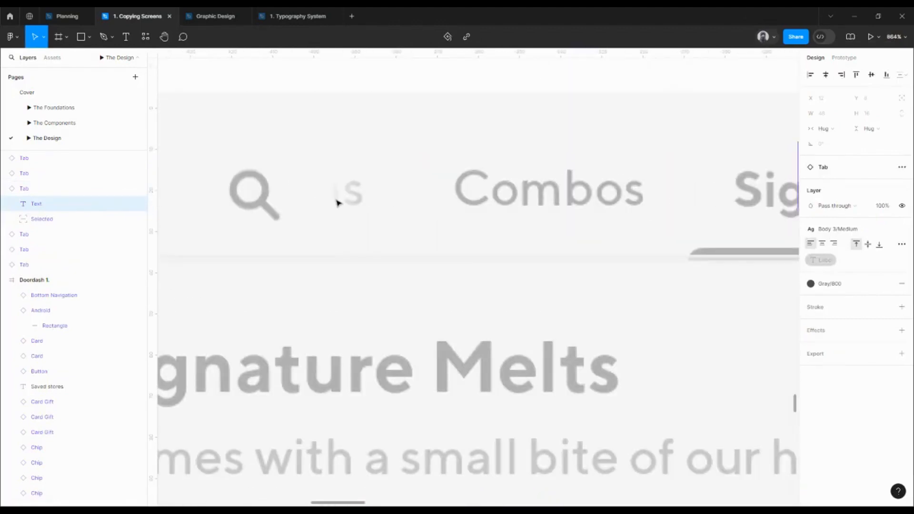
ctrl+scroll(333, 207, down, 3)
ctrl+scroll(326, 212, down, 8)
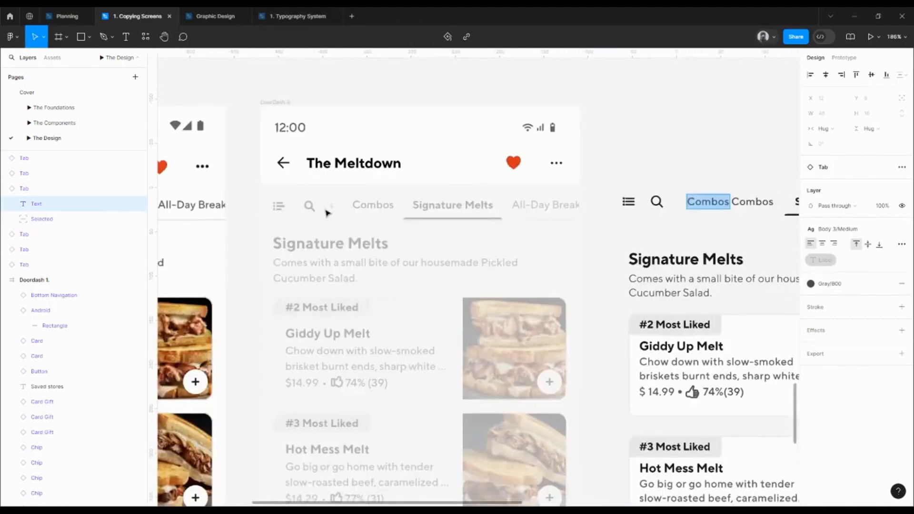
click(654, 144)
Space the four text tabs evenly with a gap of 0 and shift the row right to start at X -281
ctrl+scroll(536, 217, up, 4)
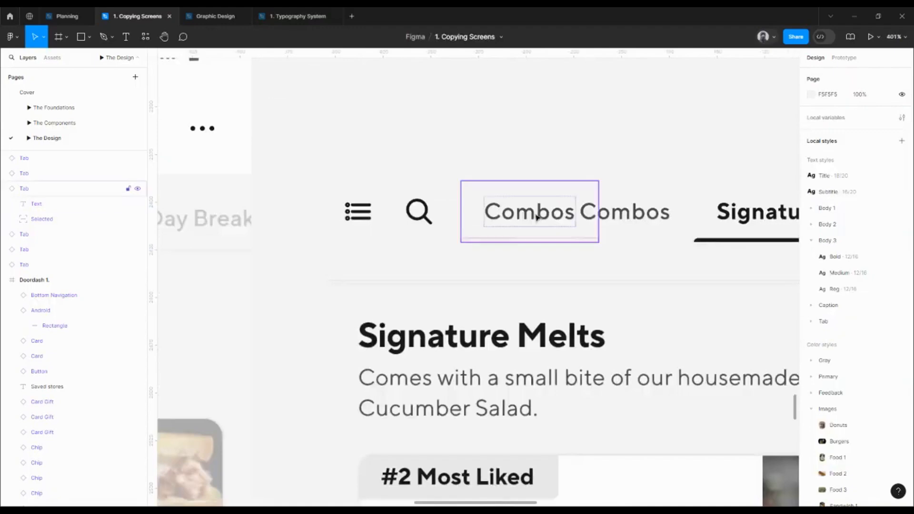
click(537, 218)
ctrl+scroll(497, 209, down, 2)
shift+click(602, 210)
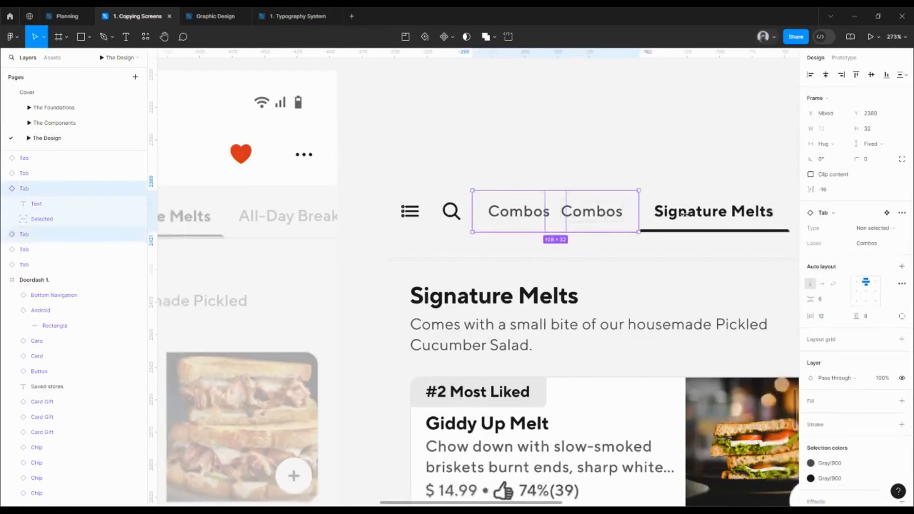
shift+click(683, 213)
scroll(700, 205, right, 3)
shift+click(701, 191)
scroll(714, 185, left, 1)
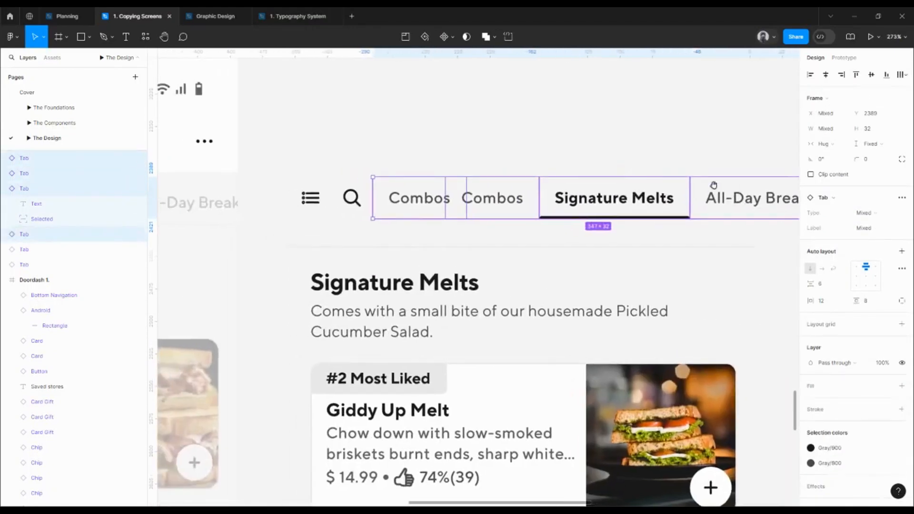
scroll(684, 212, right, 3)
click(697, 205)
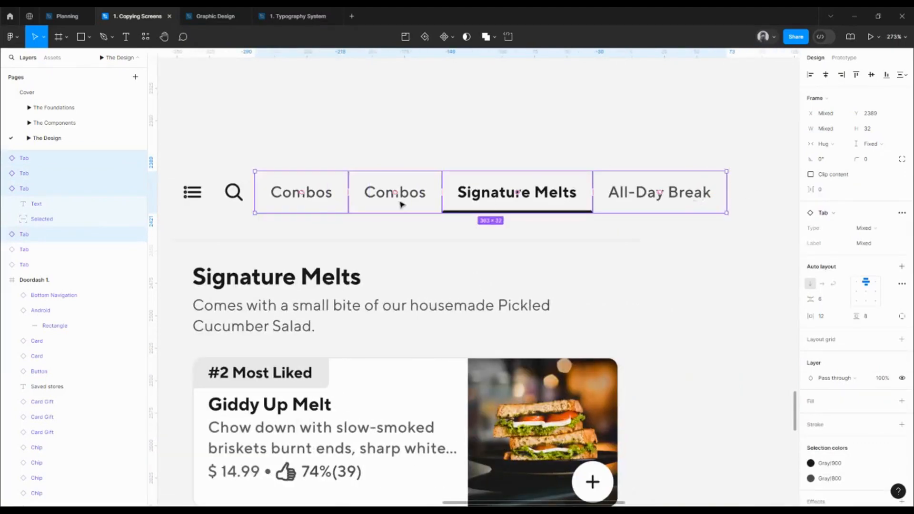
drag(399, 203, 408, 202)
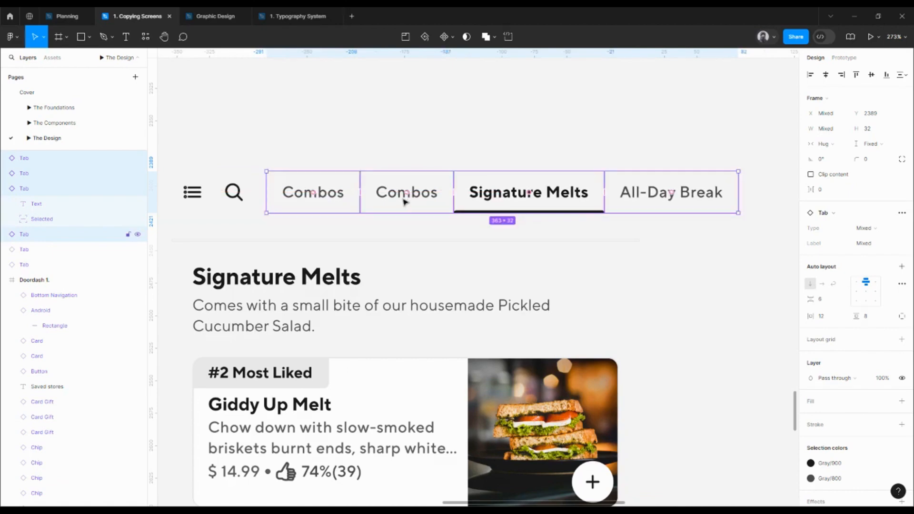
Wrap the four text tabs in a horizontal auto layout frame and name it Frame
right_click(404, 202)
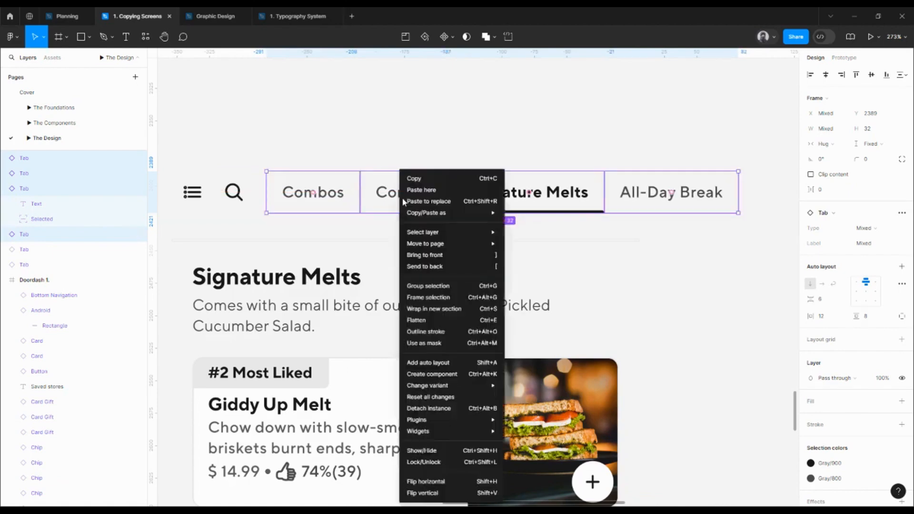
click(360, 189)
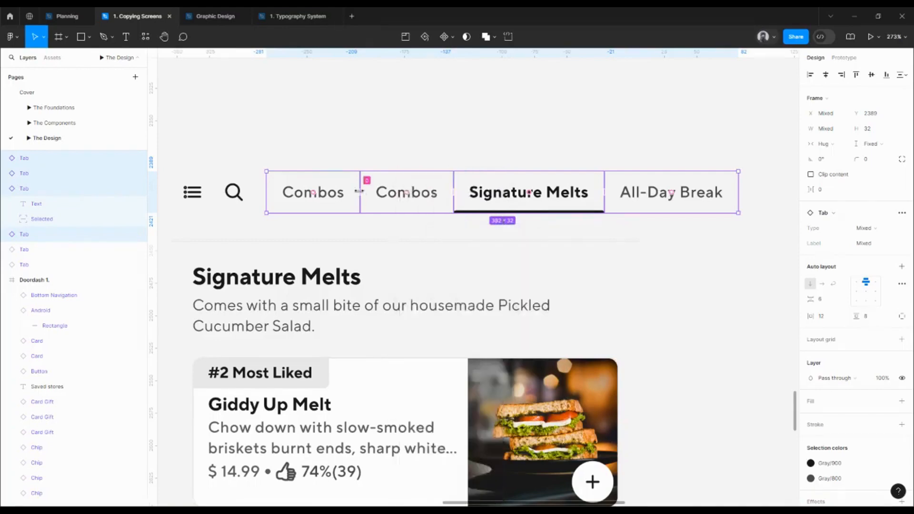
key(shift+a)
drag(357, 185, 414, 179)
double_click(342, 162)
click(342, 163)
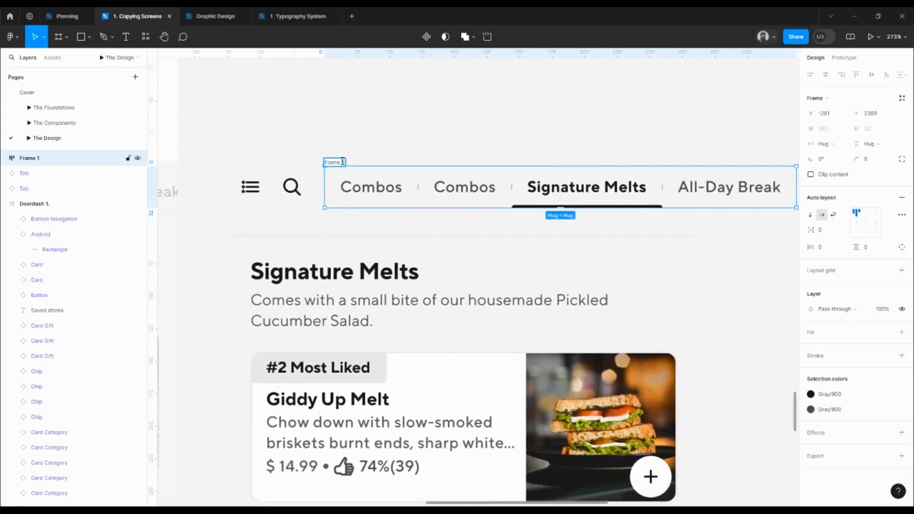
key(Return)
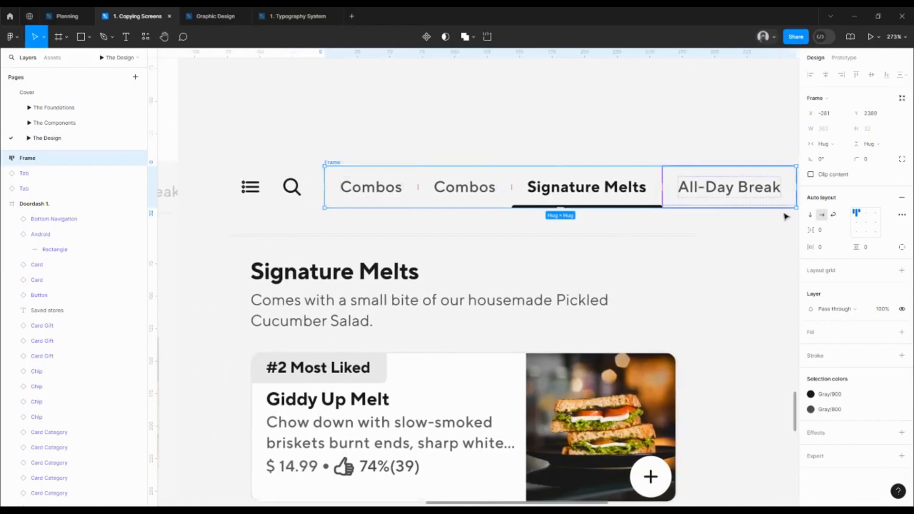
Align the tab frame's content to the right and shrink the frame from its left edge to a fixed width of 312
click(876, 222)
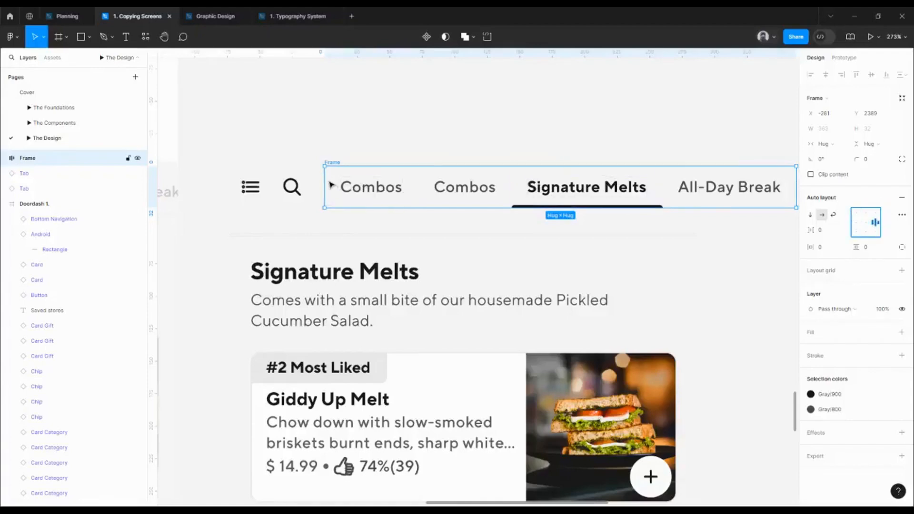
drag(325, 177, 388, 180)
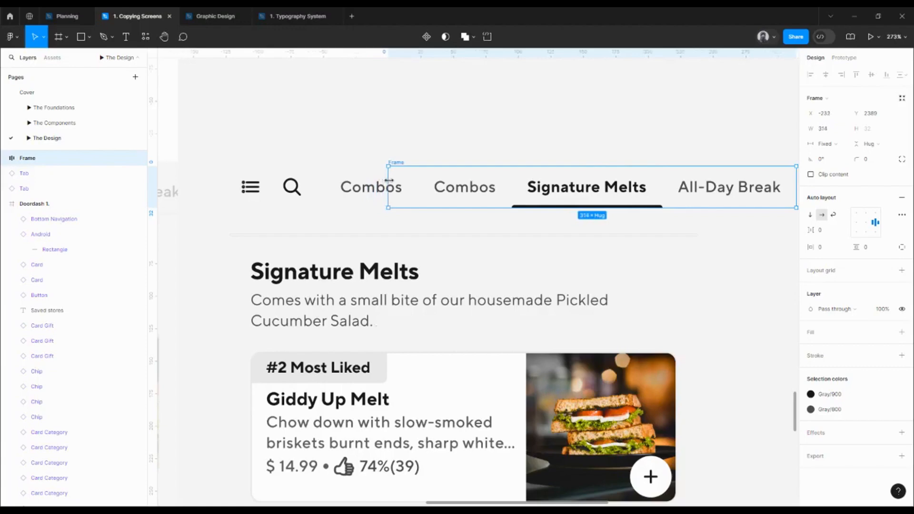
drag(388, 180, 777, 153)
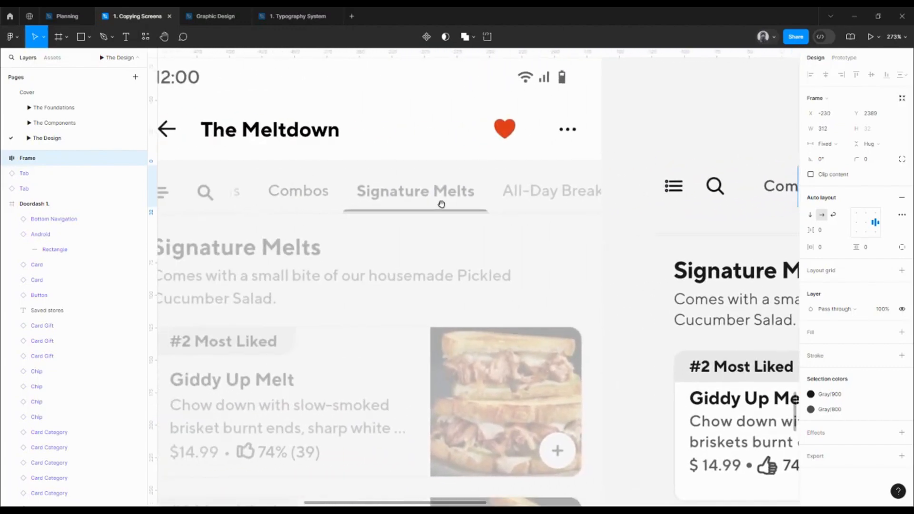
drag(629, 174, 340, 174)
scroll(669, 188, up, 2)
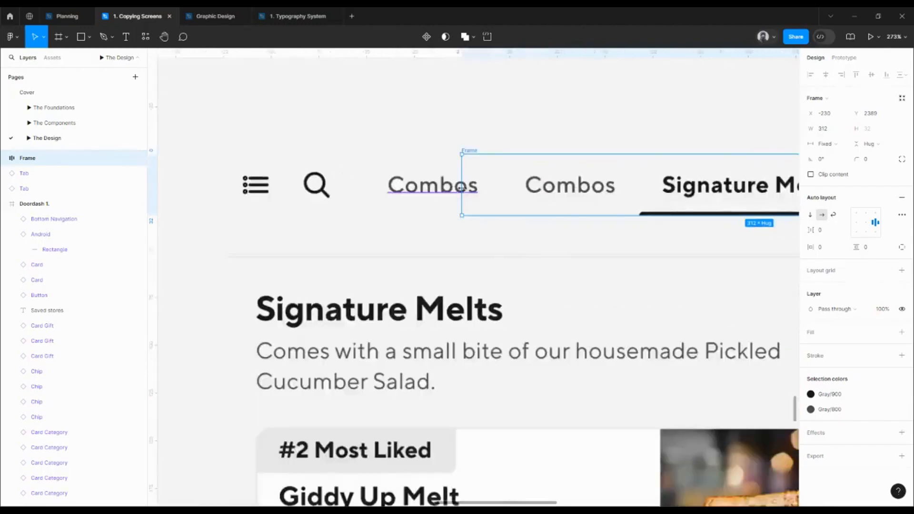
scroll(461, 188, up, 5)
drag(464, 190, 463, 191)
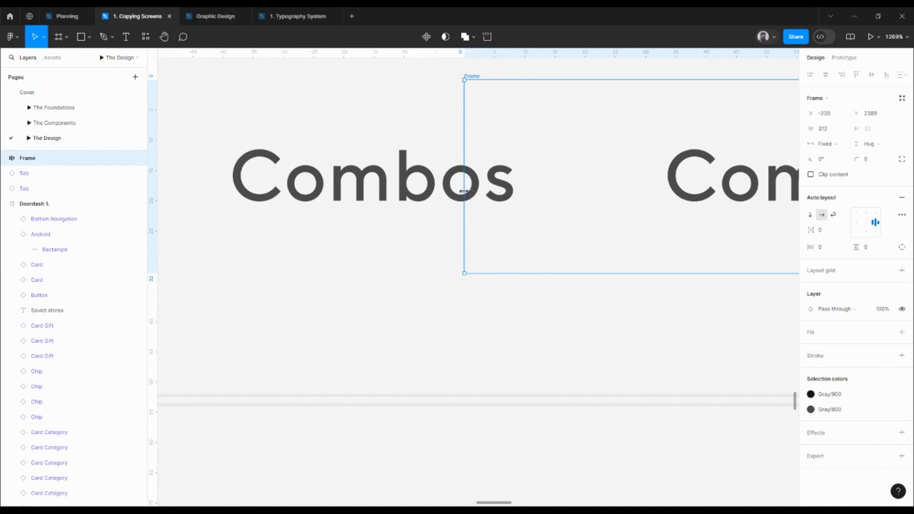
Clip the tab frame's content and move the frame to X -290, directly beside the search tab
scroll(463, 190, down, 4)
click(810, 174)
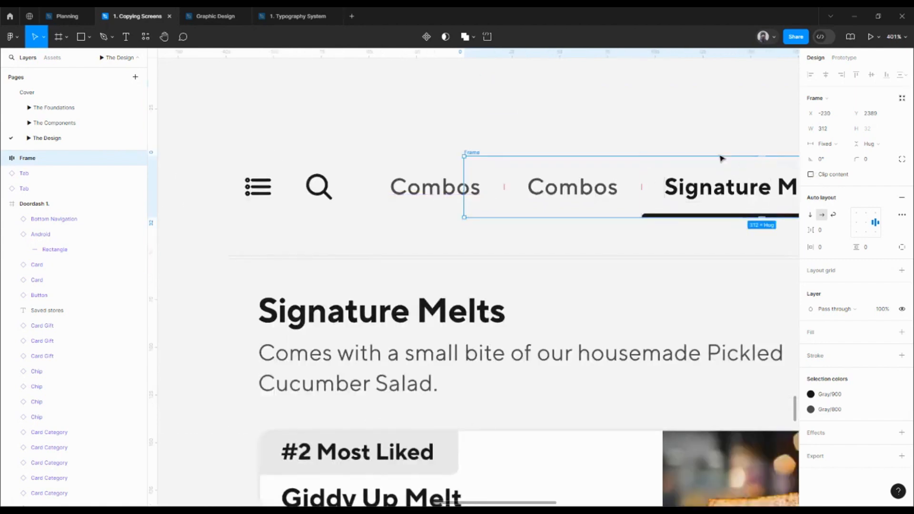
drag(476, 155, 439, 181)
scroll(439, 181, down, 5)
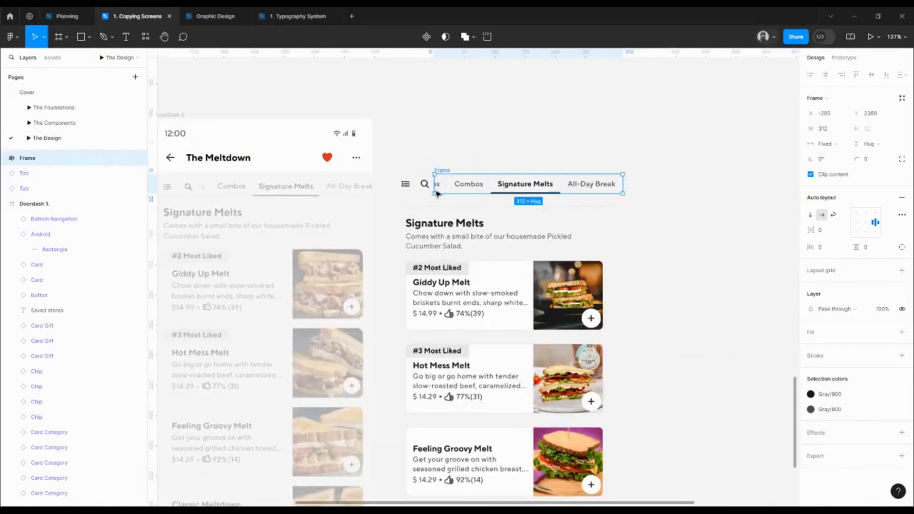
Examine how the cut-off tab label beside the search icon fades out in the reference screenshots
drag(397, 213, 515, 220)
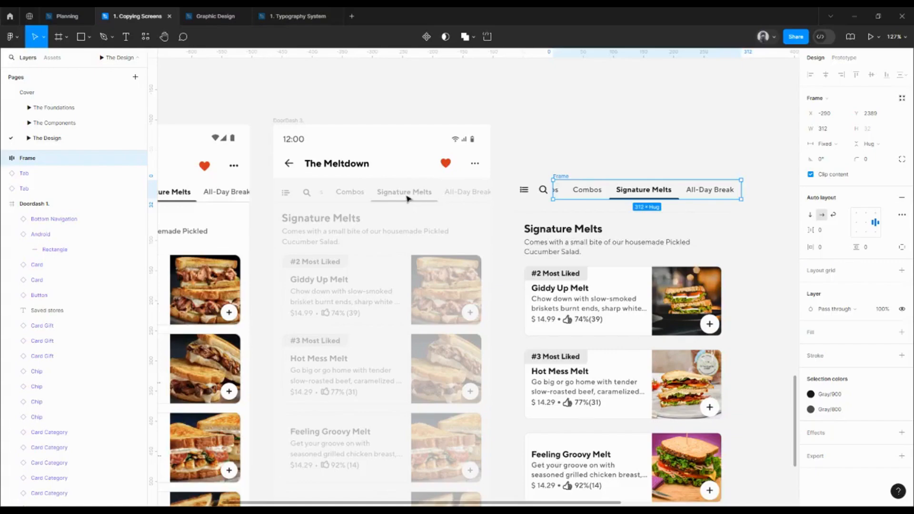
scroll(302, 199, up, 5)
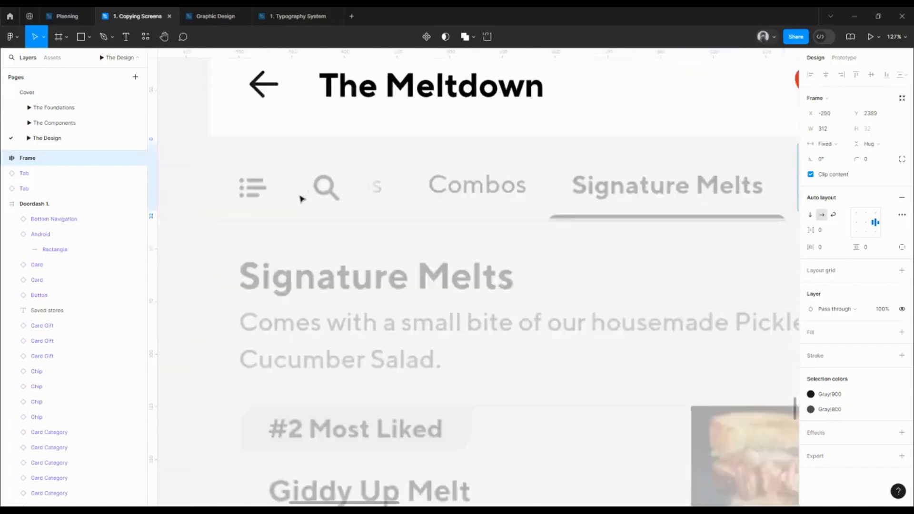
scroll(345, 195, up, 2)
drag(263, 224, 512, 208)
scroll(512, 207, down, 7)
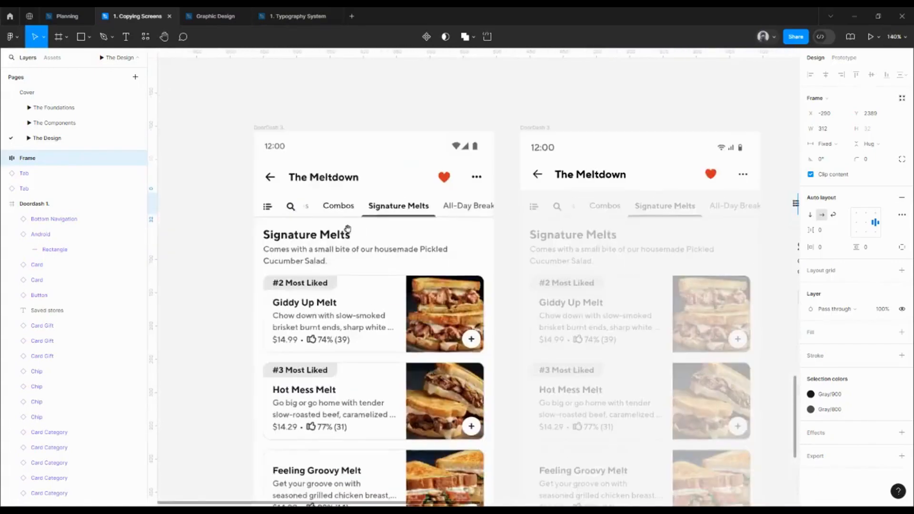
scroll(427, 223, up, 8)
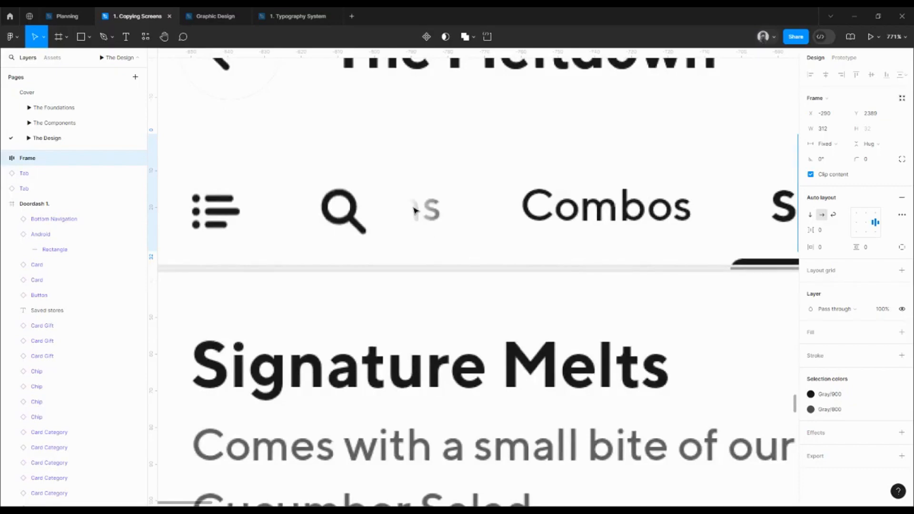
scroll(390, 213, down, 7)
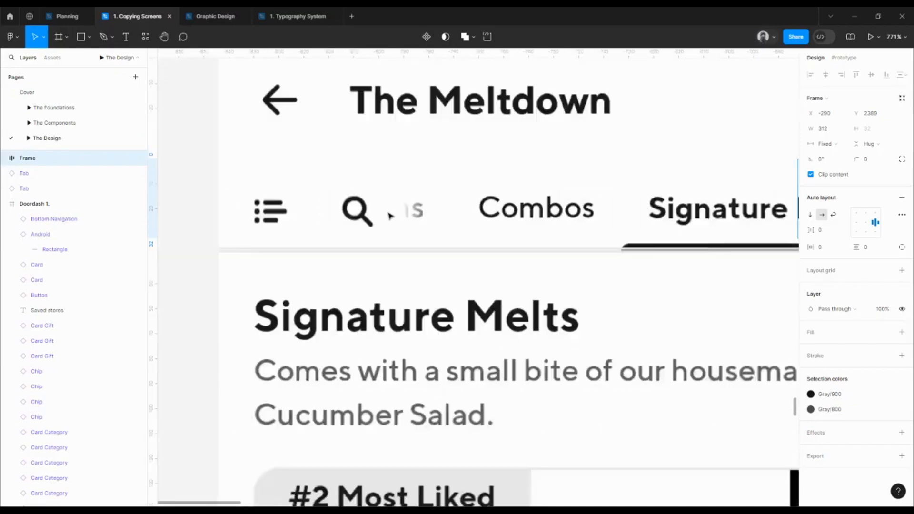
drag(605, 242, 343, 241)
drag(620, 268, 538, 267)
scroll(557, 204, right, 1)
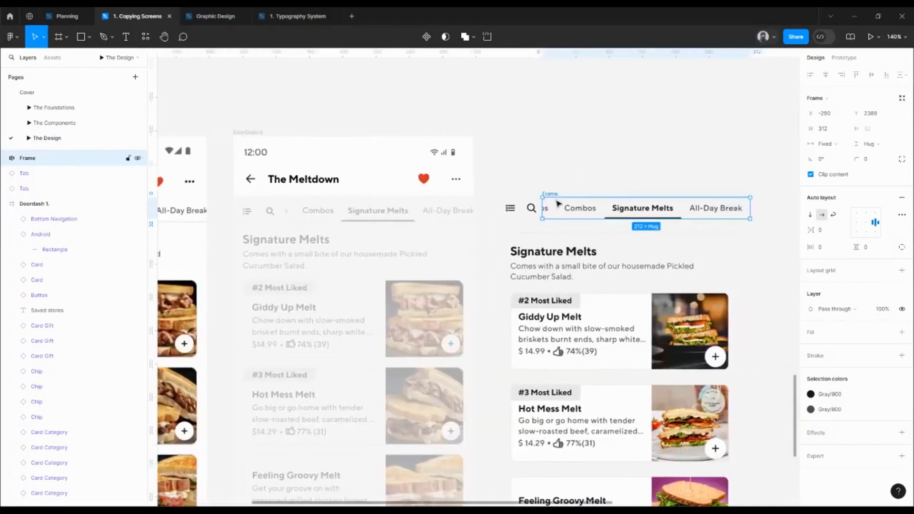
Draw a small rectangle about 25 tall above the tab frame and set its width to 8
scroll(557, 176, up, 5)
scroll(544, 219, up, 2)
key(r)
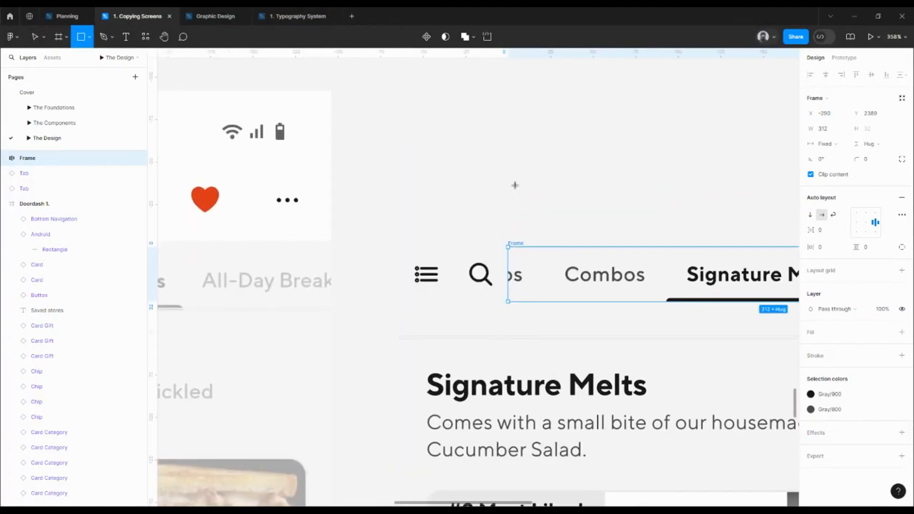
drag(514, 170, 526, 213)
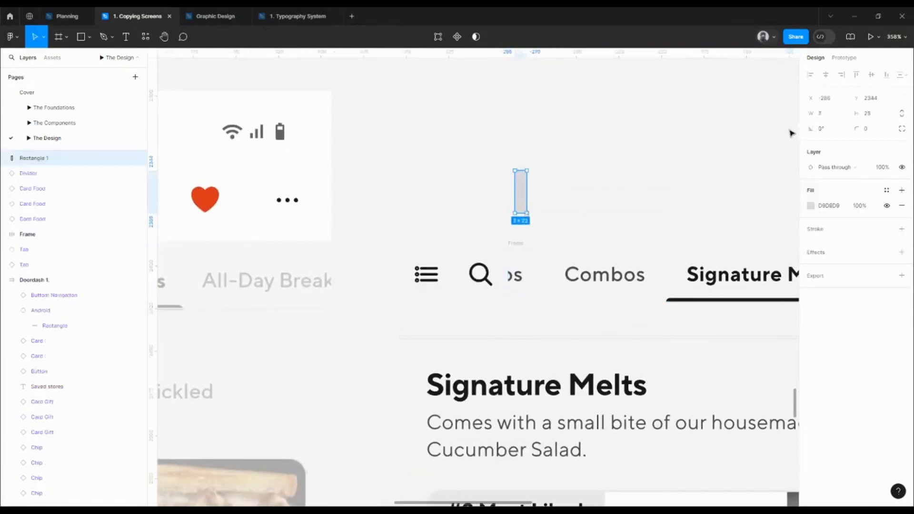
click(825, 114)
text(8)
key(Return)
Set the small rectangle's fill color to FFFFFF
click(831, 210)
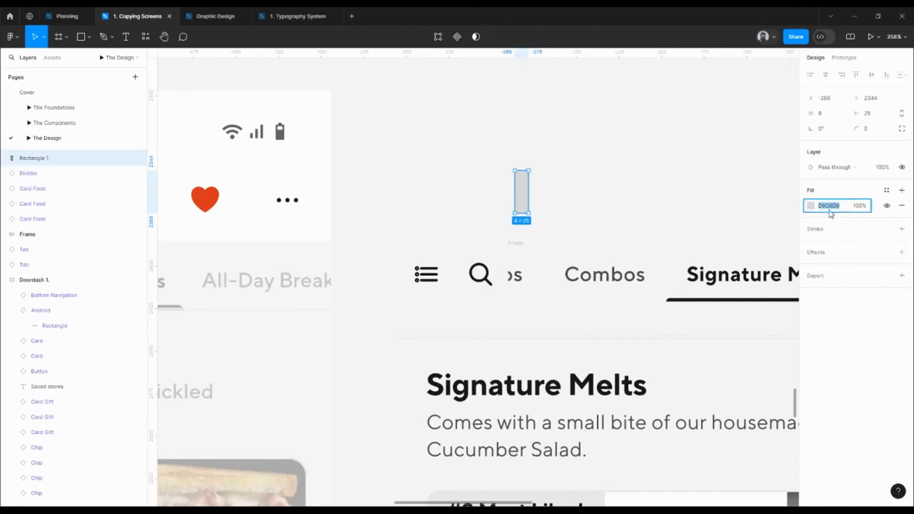
text(1)
key(Return)
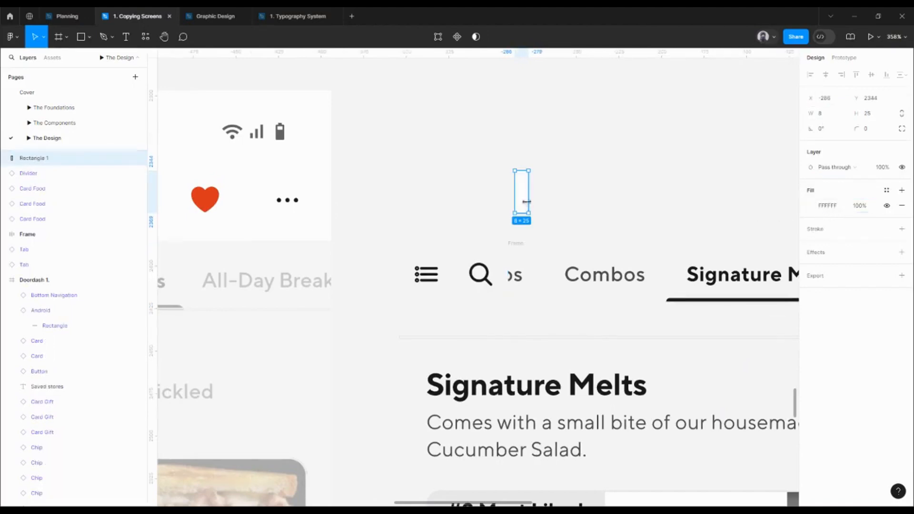
Move the white rectangle into the tab frame before the Combos tab and give it an absolute position
drag(526, 201, 522, 281)
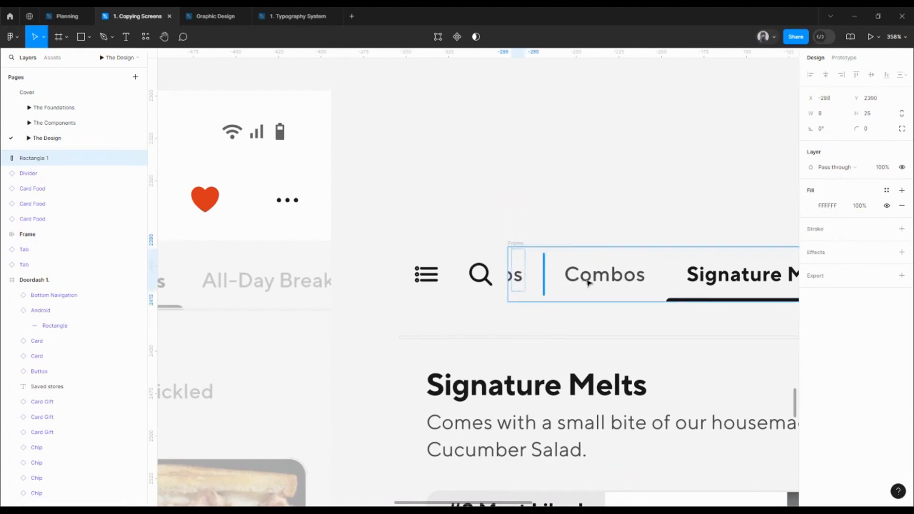
drag(589, 283, 587, 283)
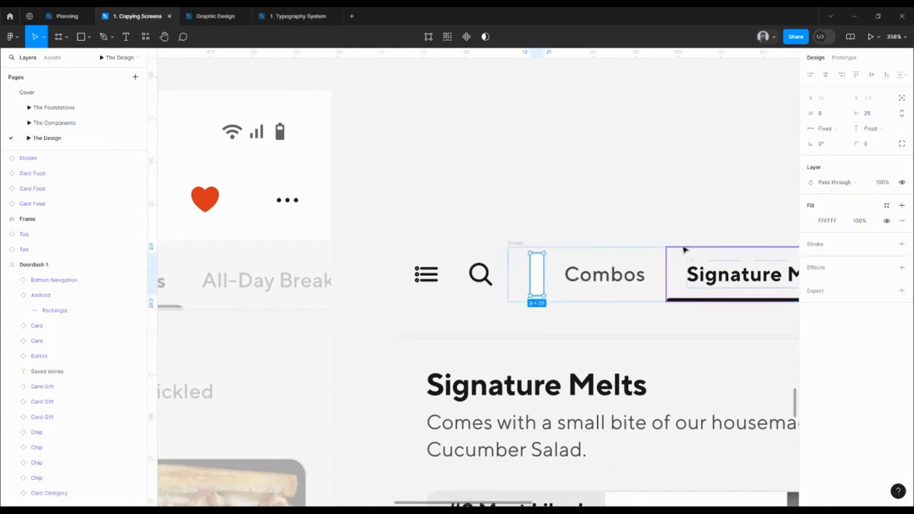
click(901, 99)
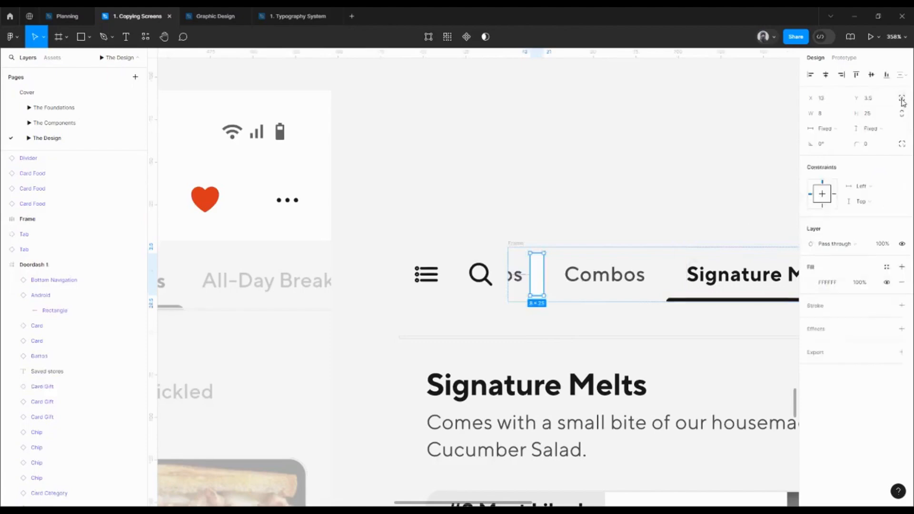
Align the white rectangle to the tab frame's left and top edges and stretch it to a height of 32
click(810, 75)
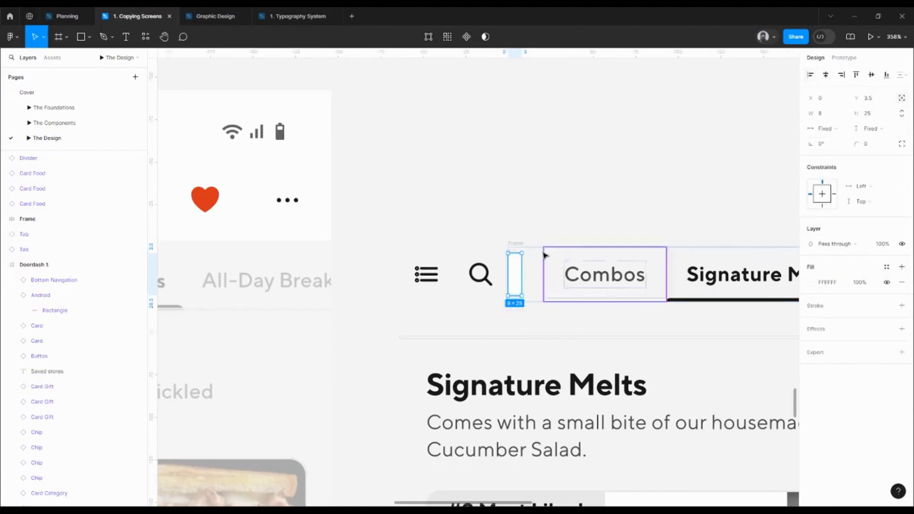
click(855, 74)
scroll(502, 294, up, 5)
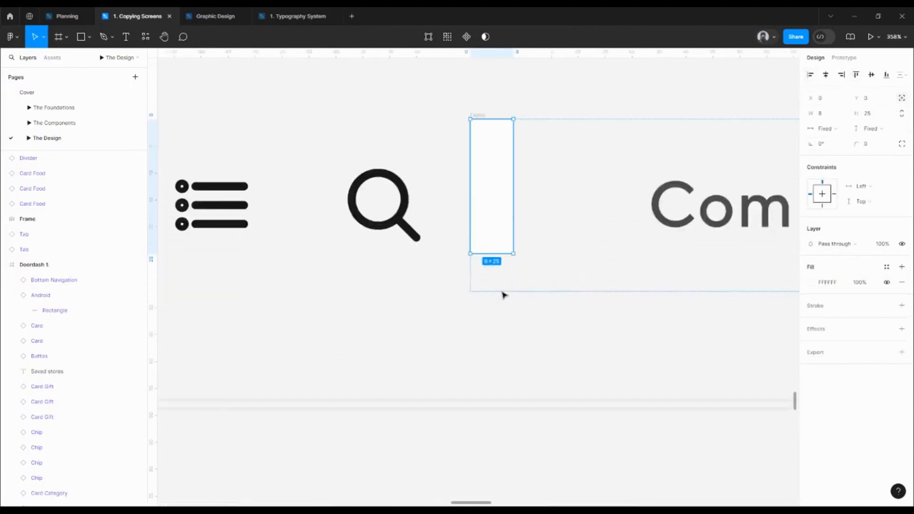
drag(498, 274, 499, 291)
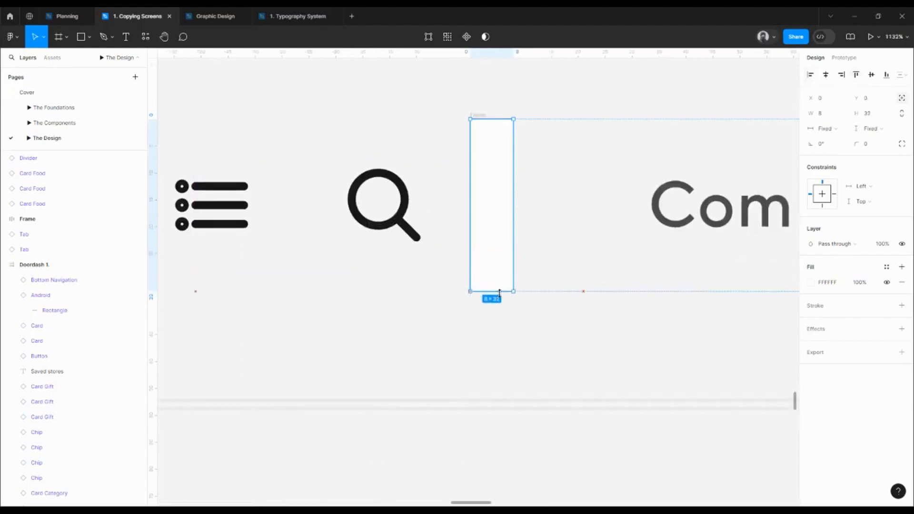
Change the white rectangle's fill to a linear gradient and rotate it to run horizontally
drag(560, 287, 497, 320)
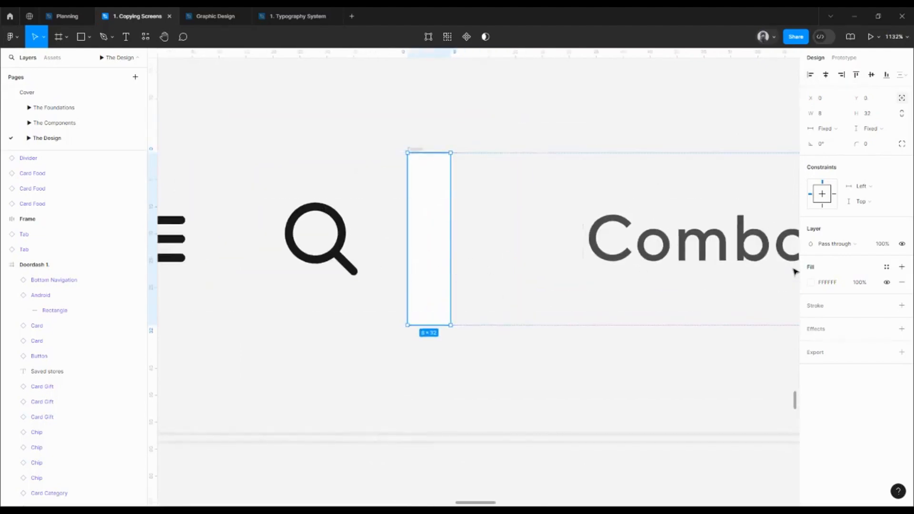
click(811, 283)
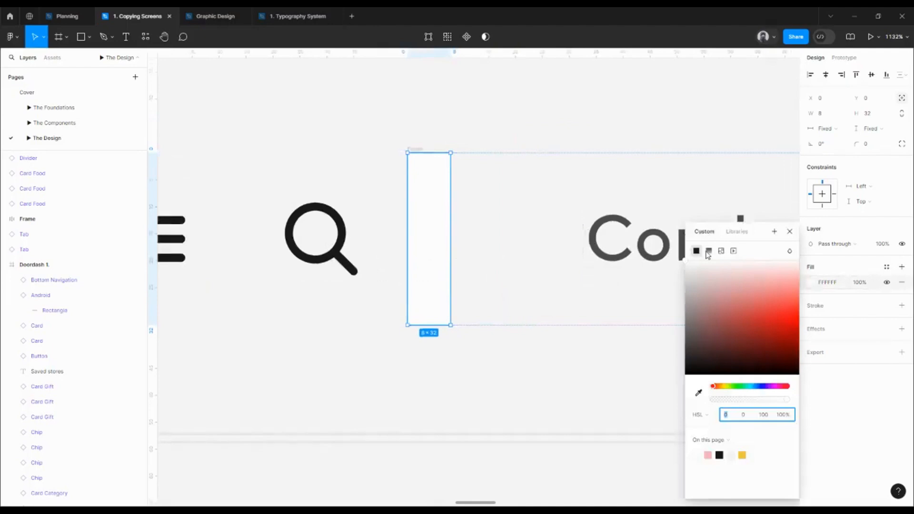
click(708, 252)
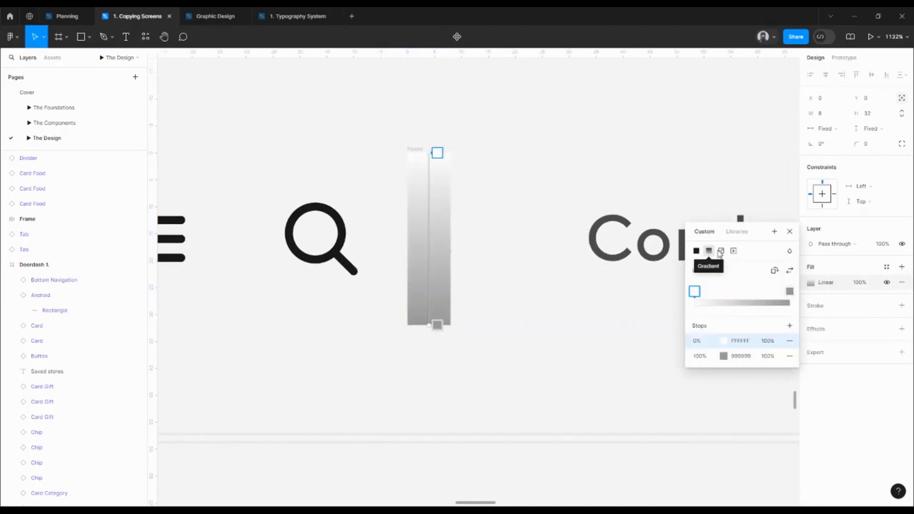
click(775, 271)
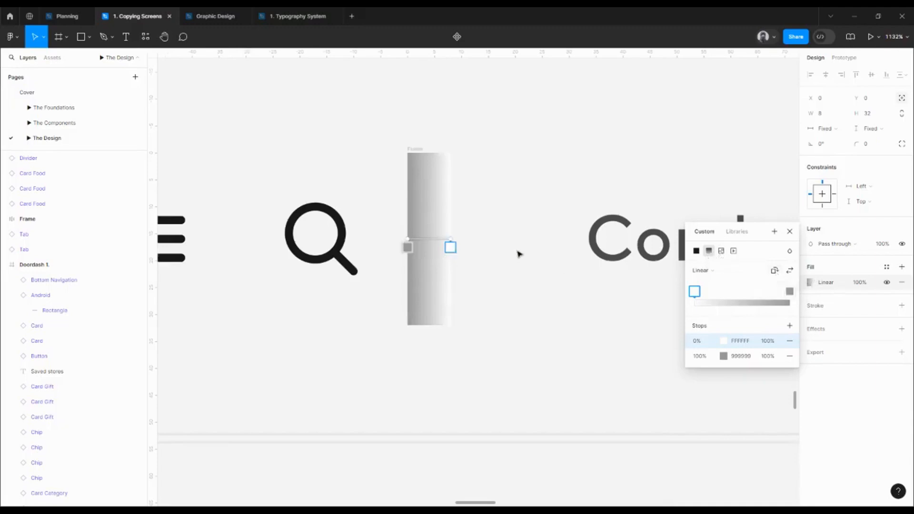
Copy the 0% stop's color FFFFFF to the gradient's 100% stop
click(751, 343)
key(ctrl+c)
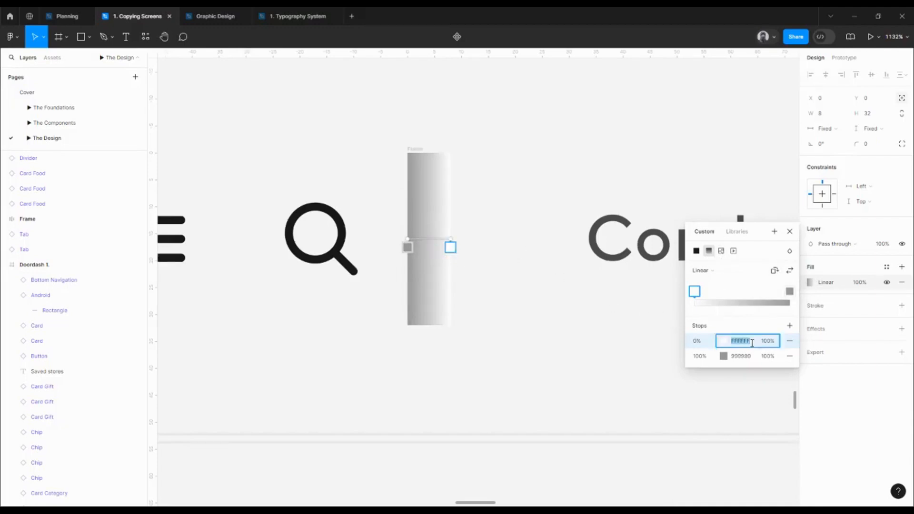
click(755, 356)
key(ctrl+v)
key(Return)
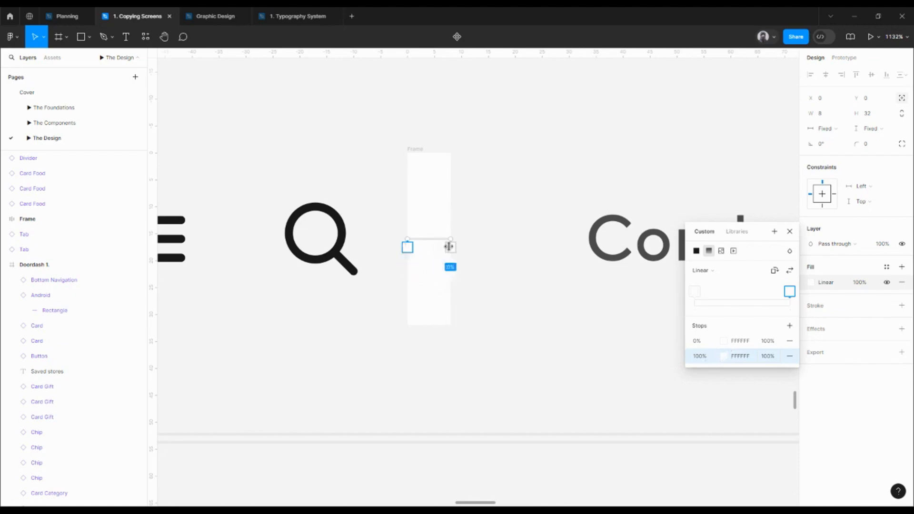
Set the gradient's 0% stop to 0% opacity and move it slightly inward toward the search icon
click(772, 345)
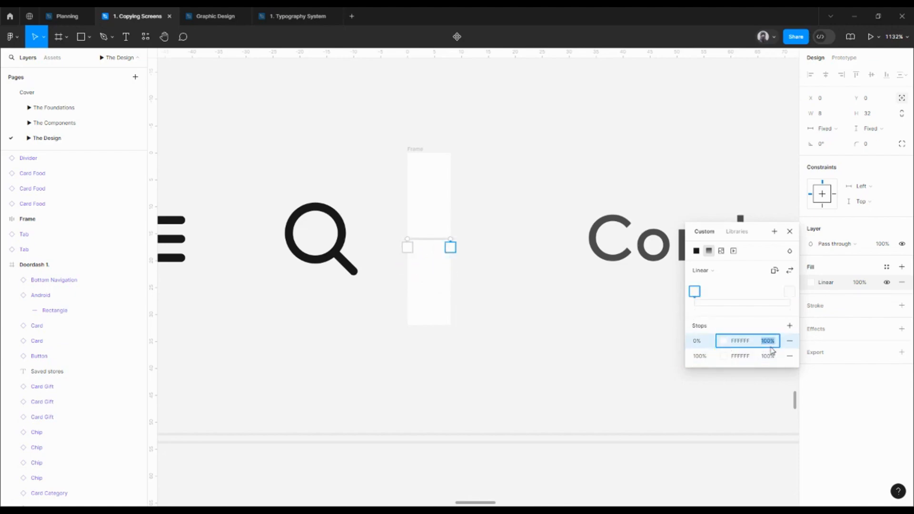
text(0)
key(Return)
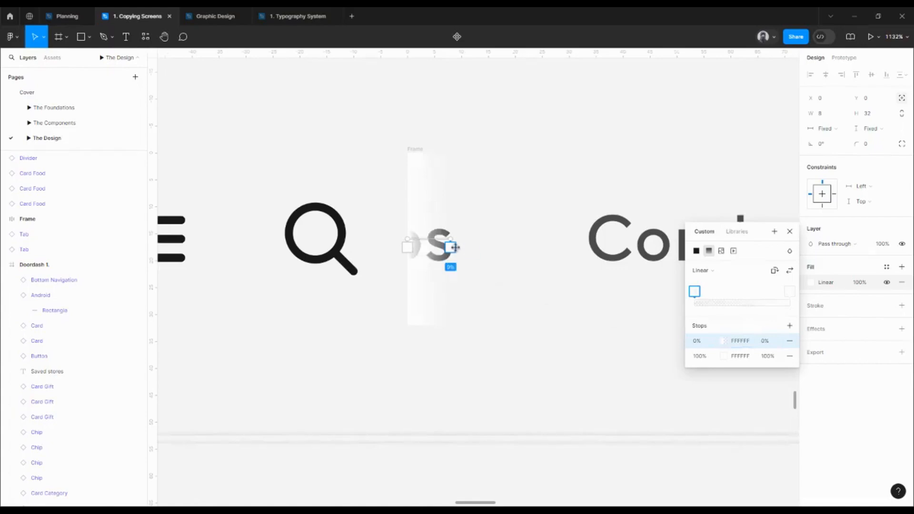
mouse_move(455, 242)
mouse_down()
mouse_move(484, 239)
mouse_move(441, 239)
mouse_up()
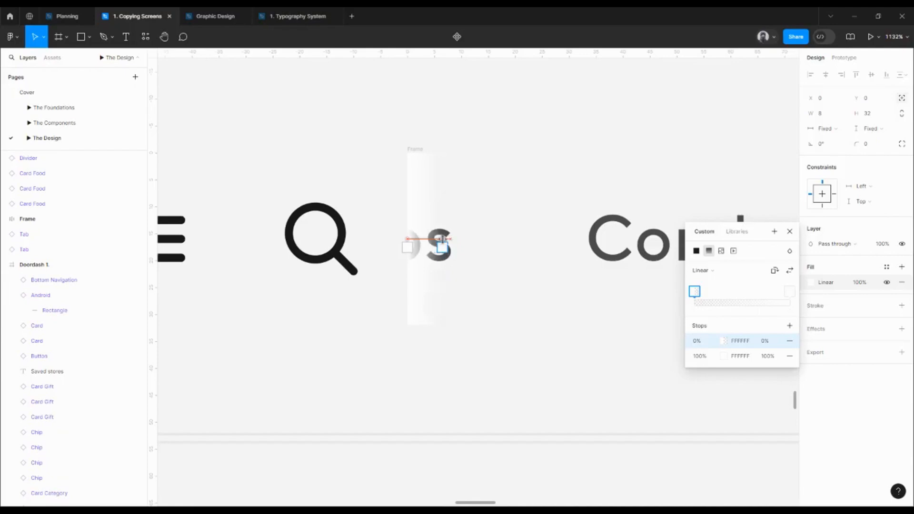
click(789, 232)
scroll(559, 218, down, 5)
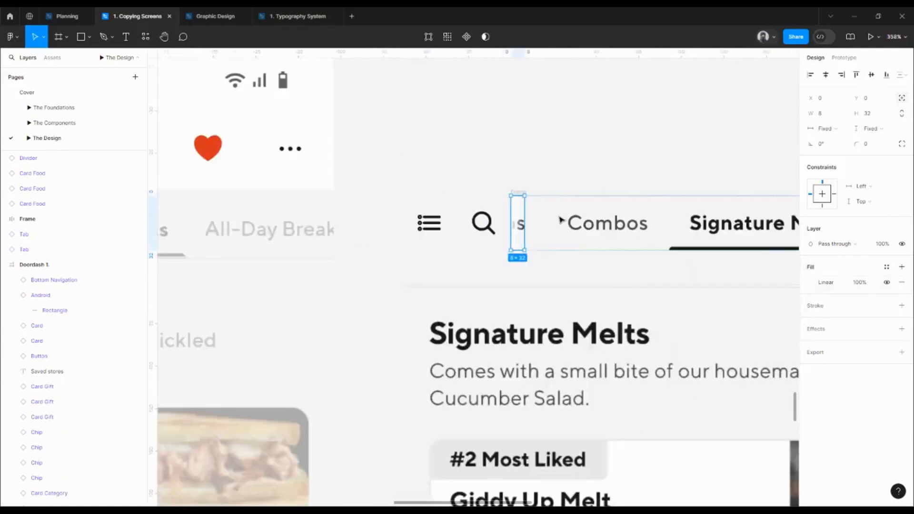
key(Escape)
drag(595, 210, 519, 210)
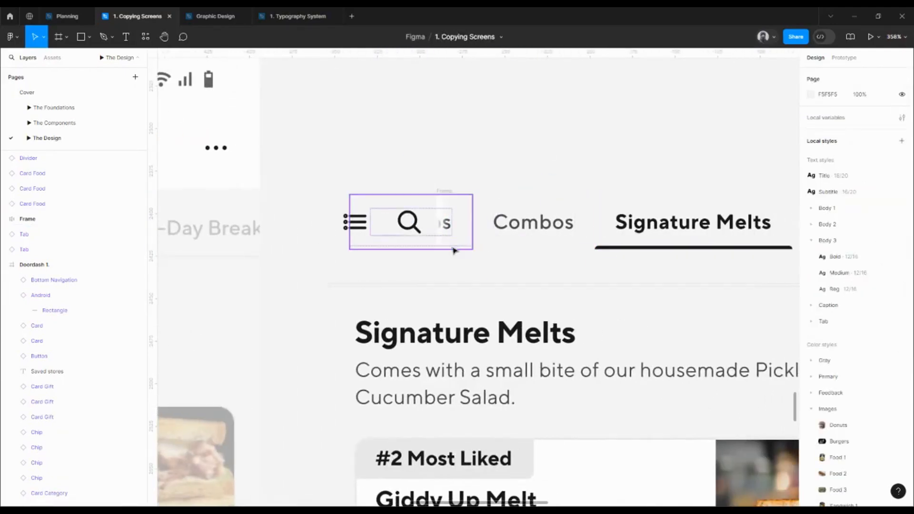
scroll(552, 207, down, 3)
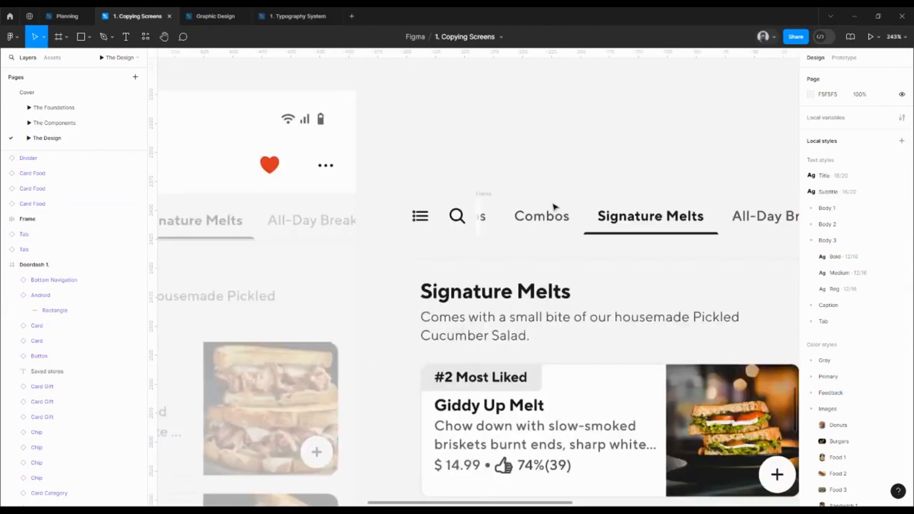
click(484, 195)
shift+click(456, 215)
shift+click(420, 215)
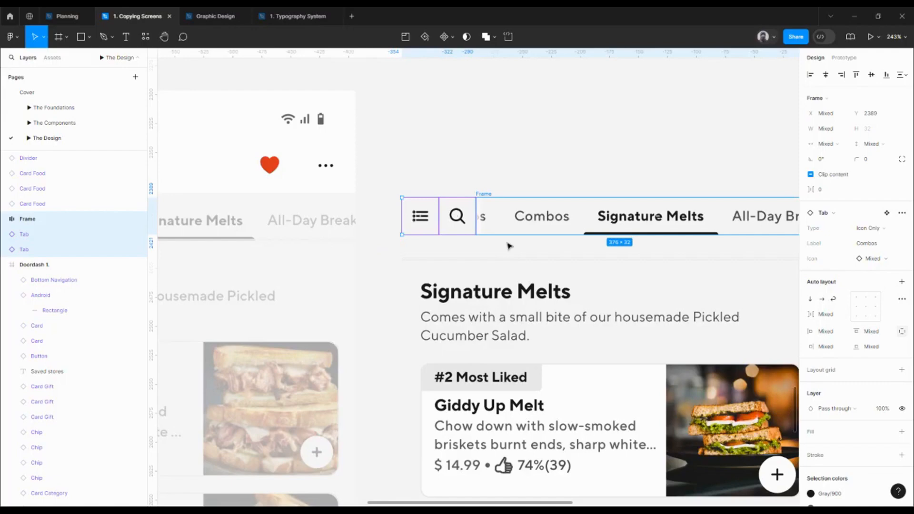
click(473, 155)
Wrap the list tab, search tab and text tab frame in one horizontal auto layout frame named Tabs
click(420, 215)
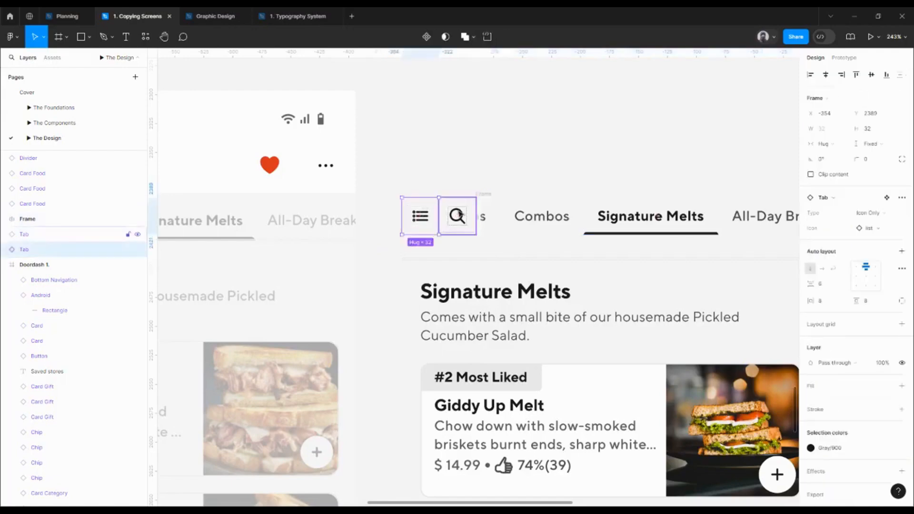
shift+click(457, 216)
key(shift+a)
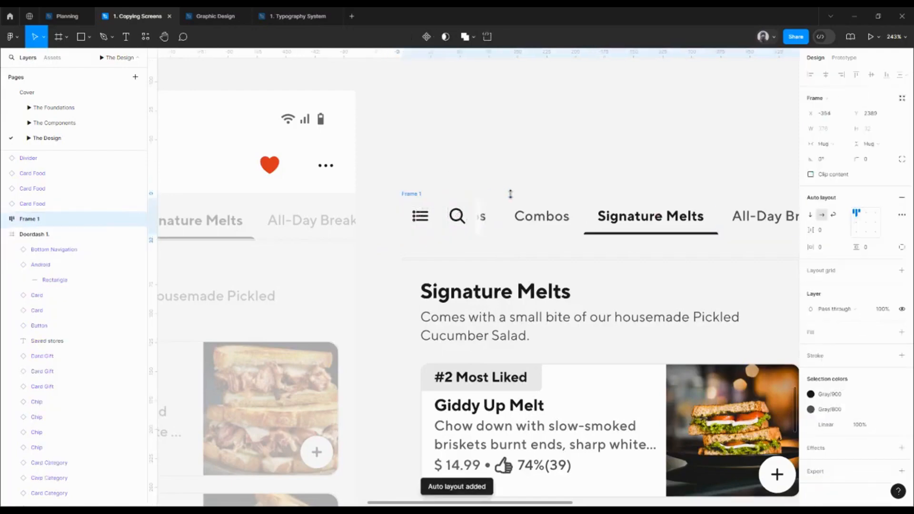
click(412, 196)
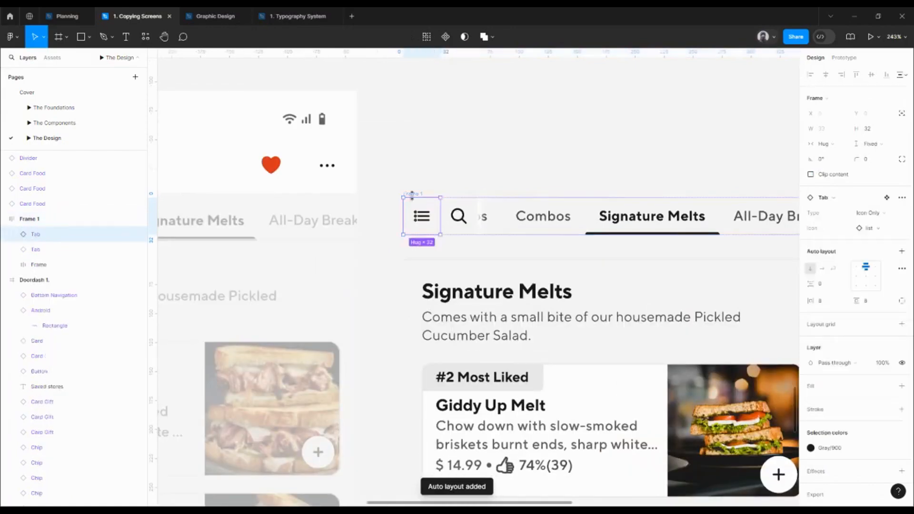
double_click(413, 194)
text(Tabs)
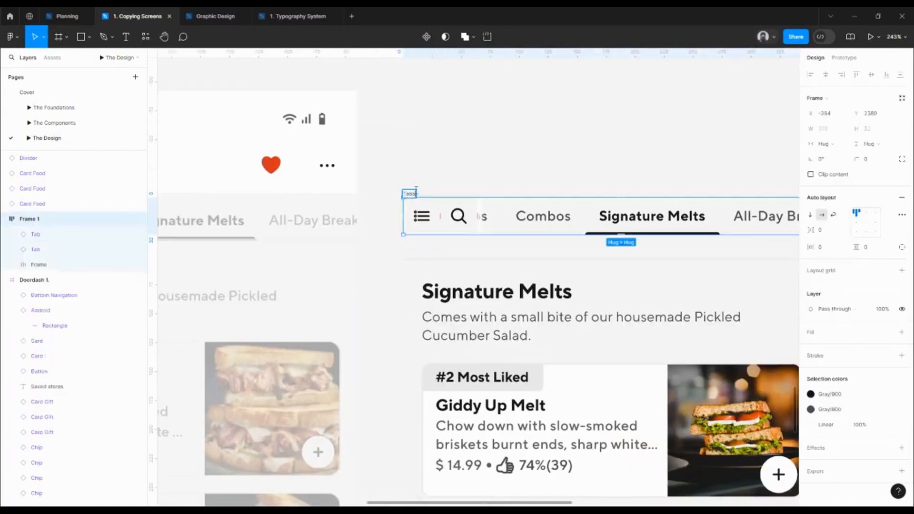
key(Return)
Move the Tabs frame into the faded DoorDash 3 screen over its tab row and fill that screen with Gray/100
scroll(489, 180, down, 5)
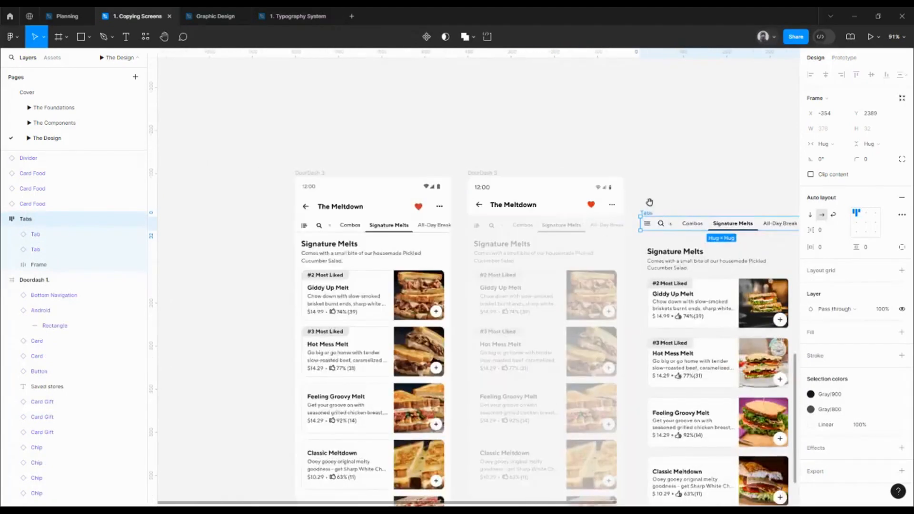
drag(649, 202, 425, 219)
click(427, 173)
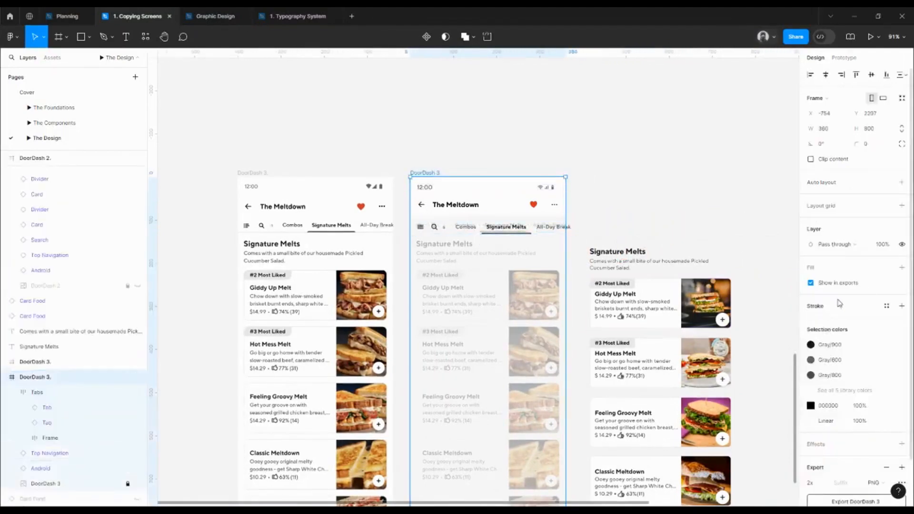
click(886, 268)
click(736, 371)
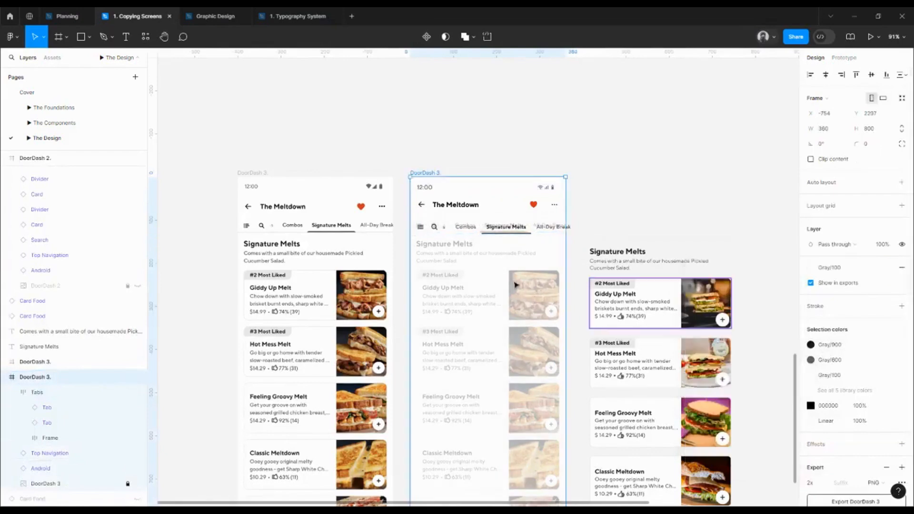
Position the Tabs frame at X 0, Y 96 in the DoorDash 3 screen, below the top navigation
scroll(402, 216, up, 5)
drag(487, 246, 481, 239)
key(Down)
key(Down)
key(Down)
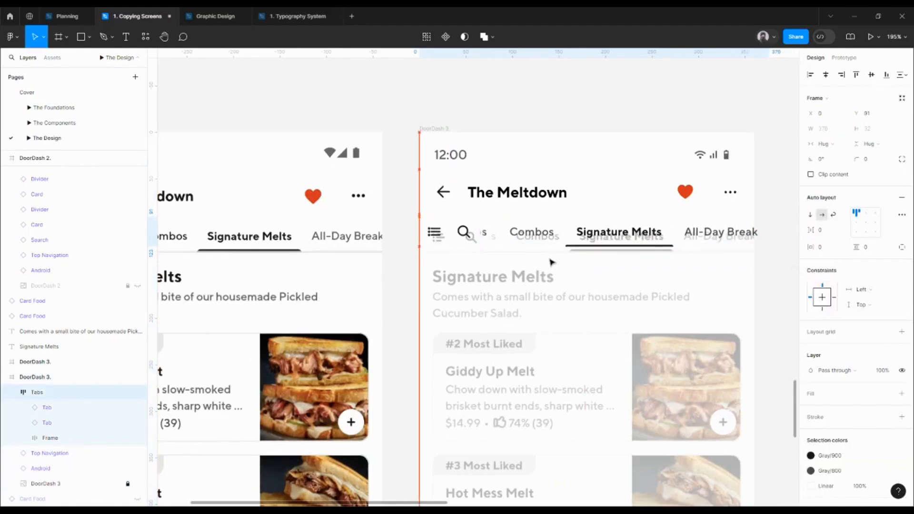
key(Down)
key(Down)
key(Down)
key(Down)
key(Down)
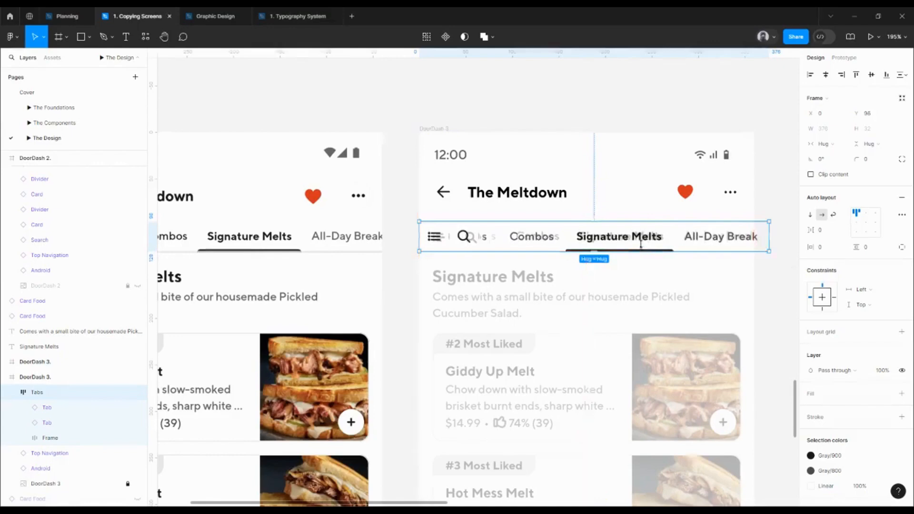
key(alt)
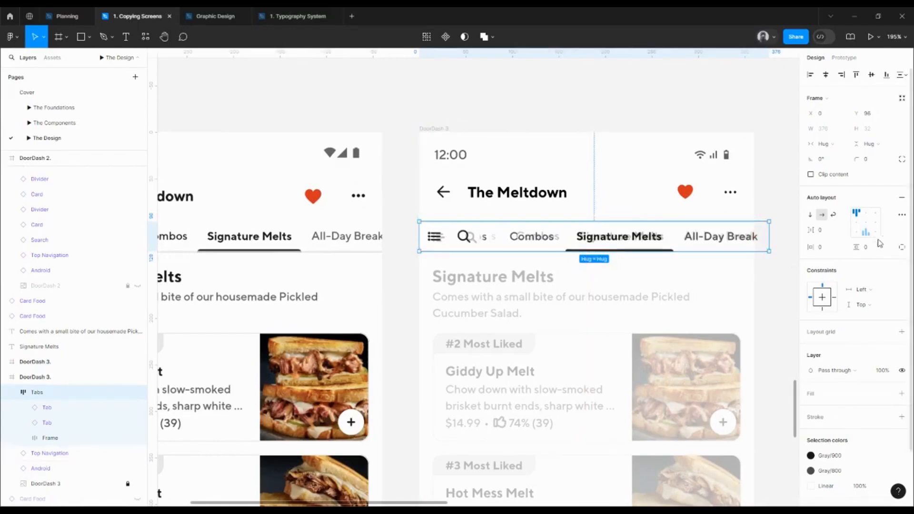
Switch the Tabs frame to individual paddings and set its top padding to 8
click(902, 248)
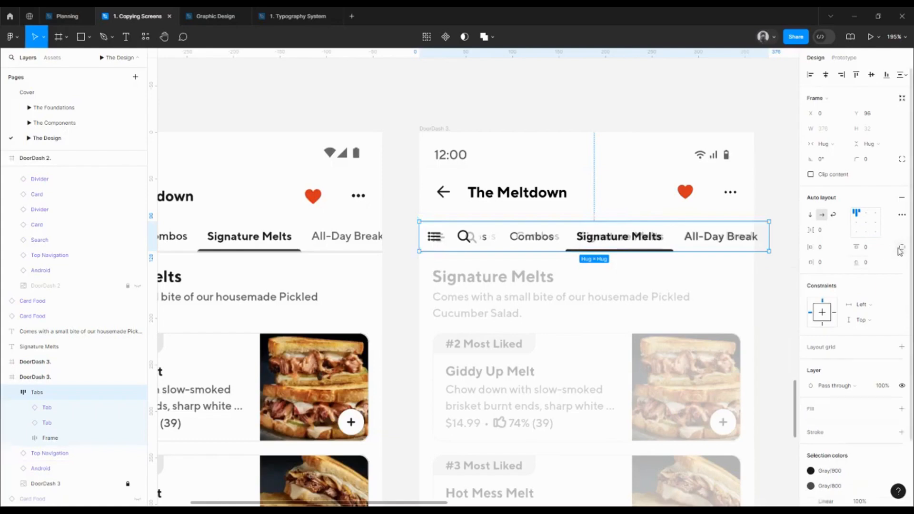
click(866, 247)
text(8)
key(Return)
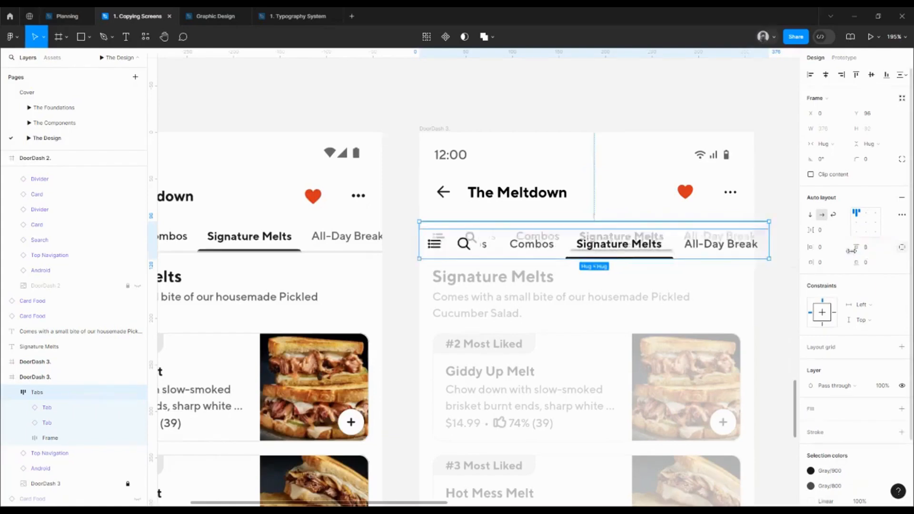
Move the Tabs frame up to Y 88 in the DoorDash 3 screen and fill it with the Gray/100 style
key(shift+Up)
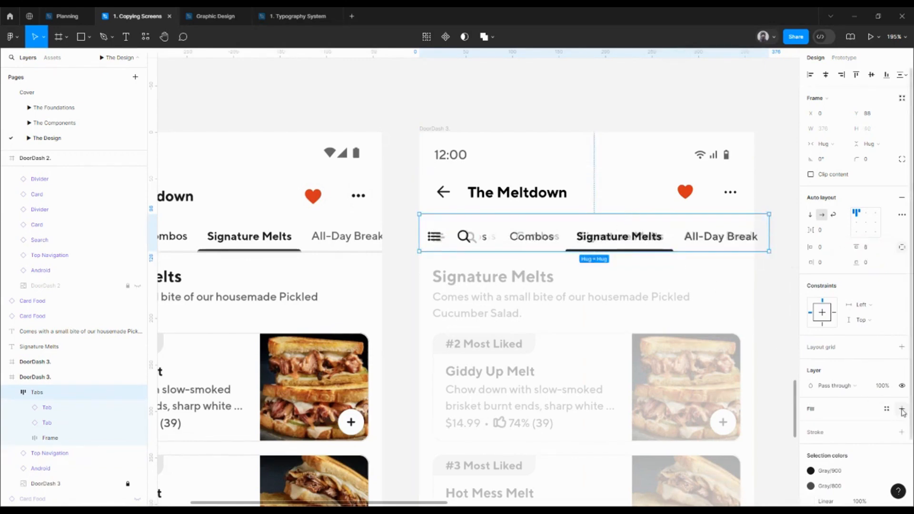
click(886, 409)
click(737, 402)
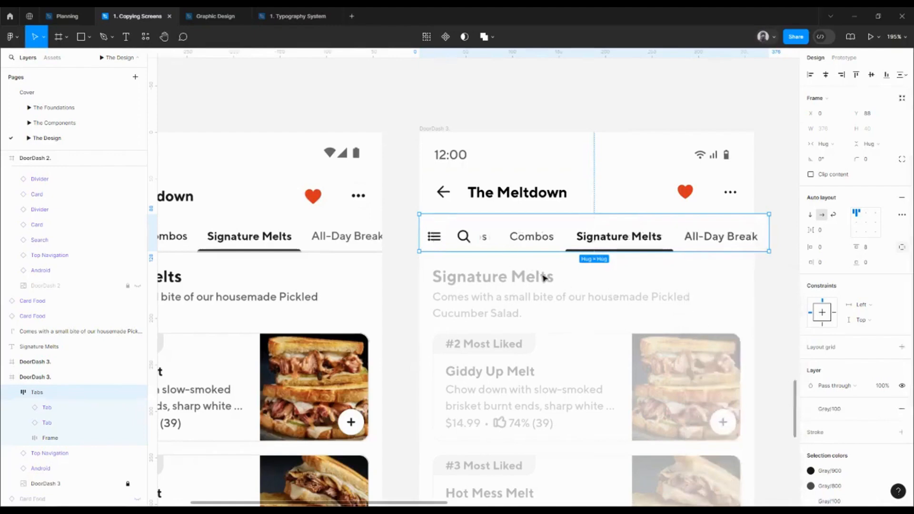
Extend the linear gradient of the 8 × 32 fade rectangle beside the search tab slightly past the rectangle's right edge
scroll(514, 242, up, 5)
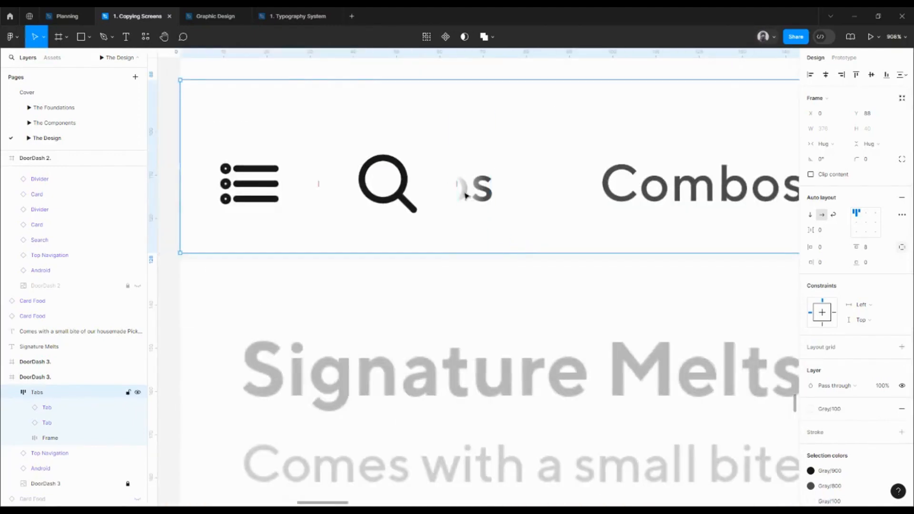
ctrl+click(474, 200)
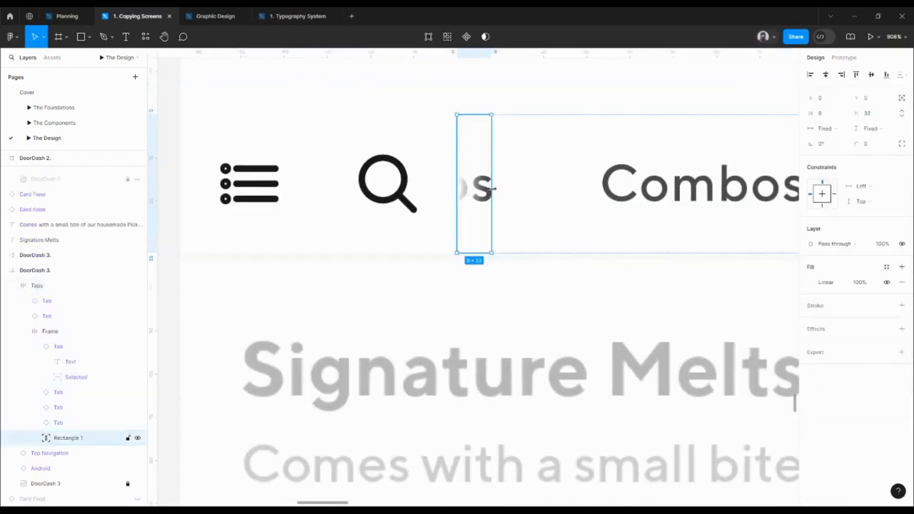
click(811, 283)
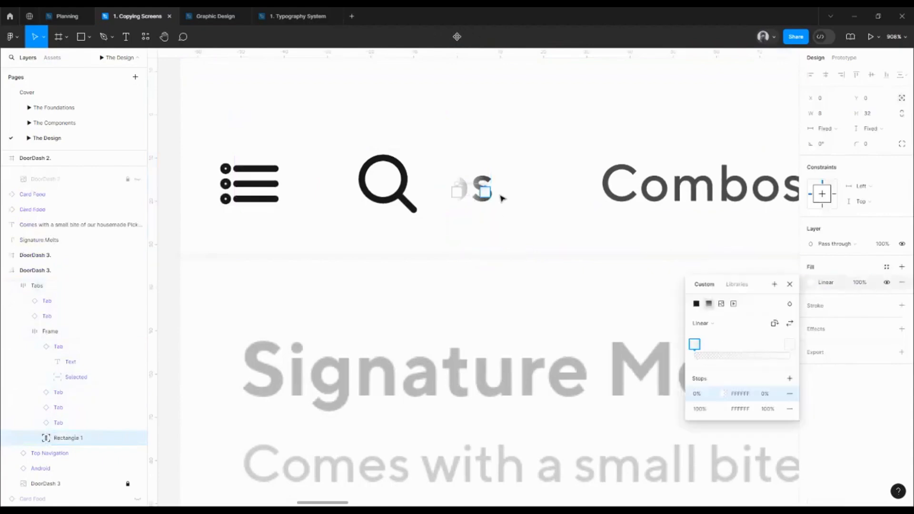
drag(484, 185, 500, 187)
scroll(500, 186, down, 10)
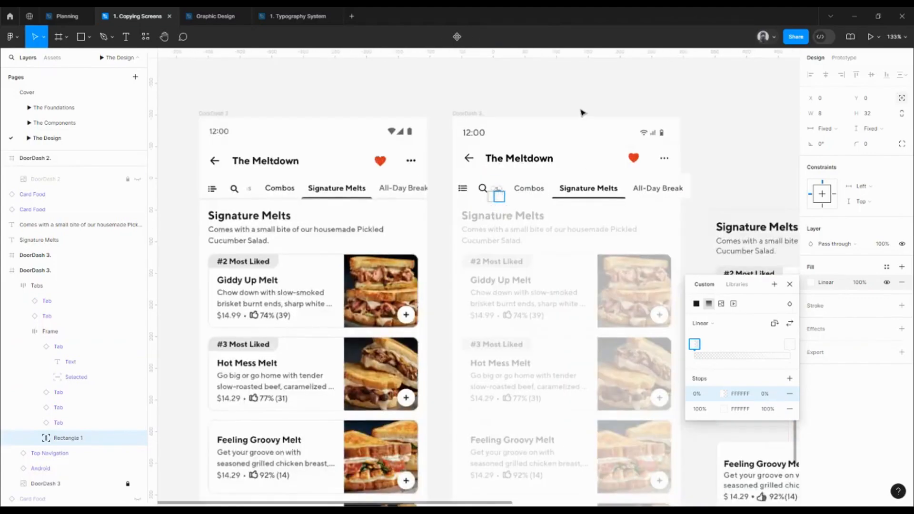
click(592, 99)
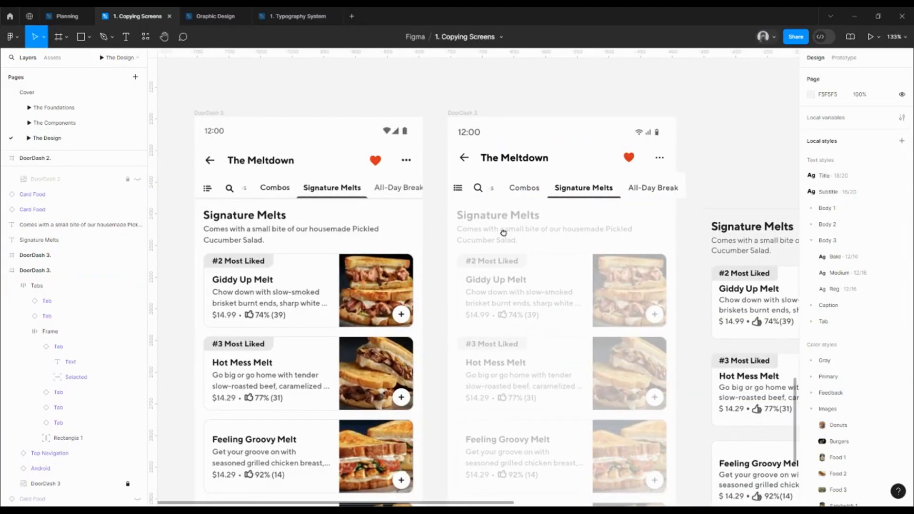
Compare the lower edge of the Tabs frame with the divider line under the reference screen's tab row
click(572, 190)
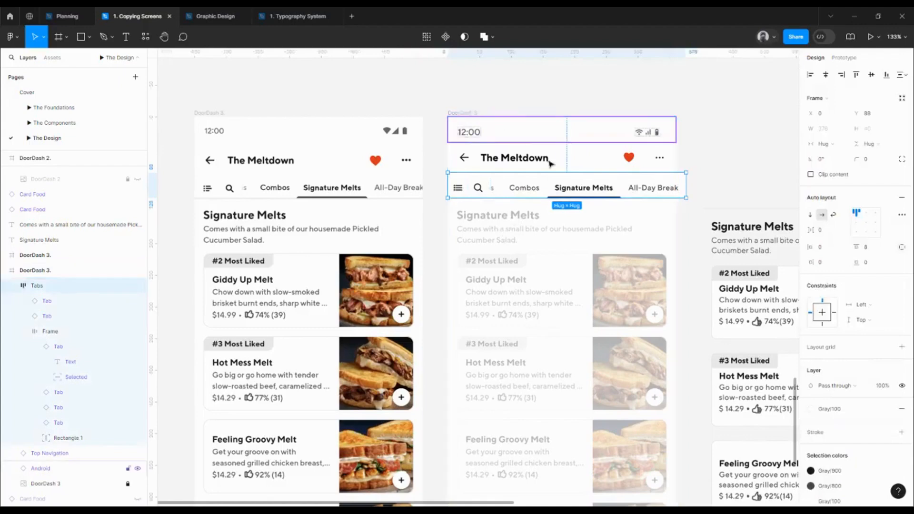
scroll(381, 192, up, 5)
scroll(418, 210, up, 5)
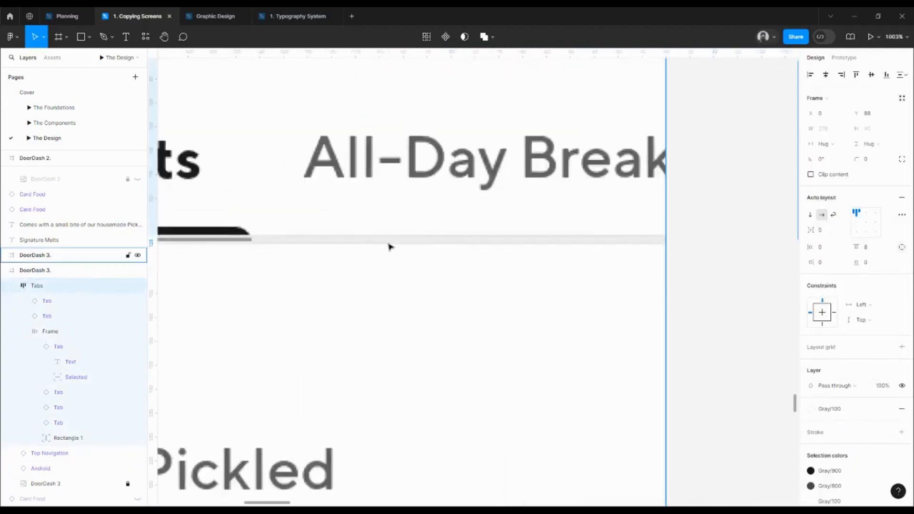
scroll(386, 248, down, 5)
drag(585, 259, 432, 218)
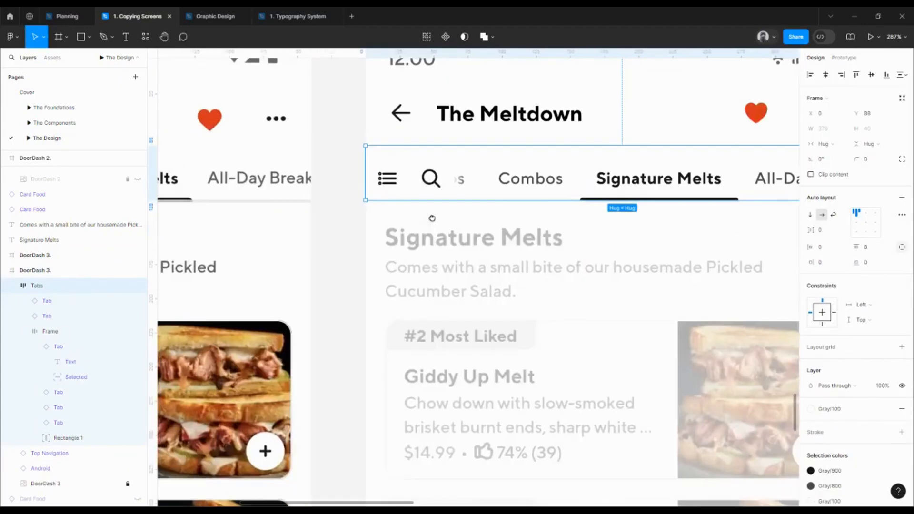
scroll(434, 220, down, 5)
scroll(433, 221, up, 2)
Paste a copy of the 360-wide Divider into the faded DoorDash 3 screen and position it at X 0, Y 127, beneath the tabs
click(752, 221)
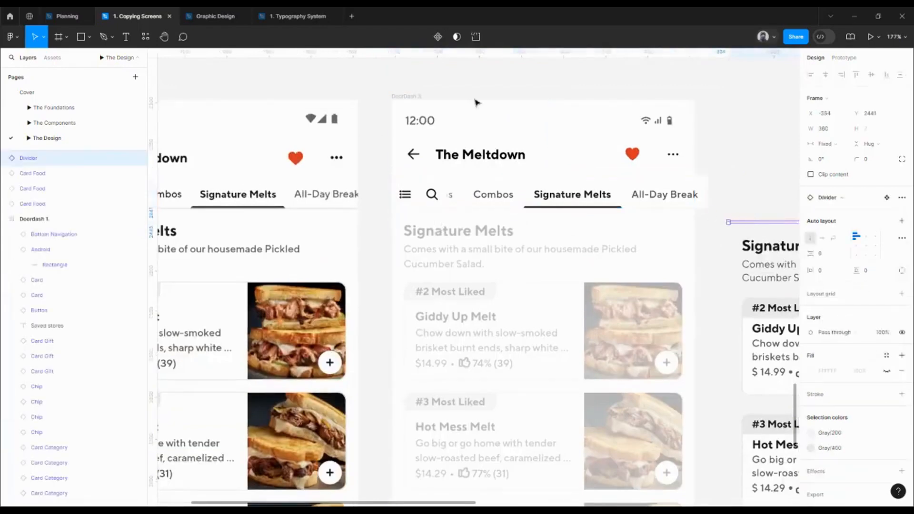
click(415, 98)
key(ctrl+v)
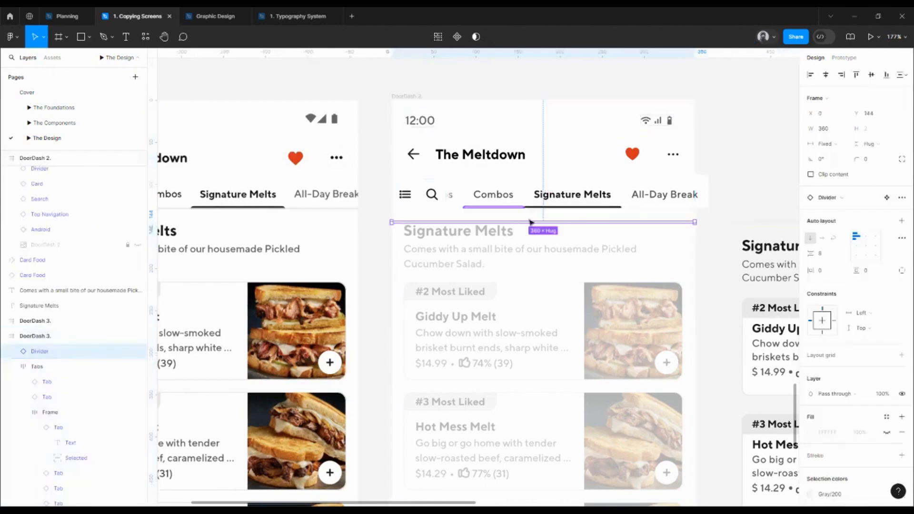
drag(530, 221, 531, 208)
scroll(533, 206, up, 5)
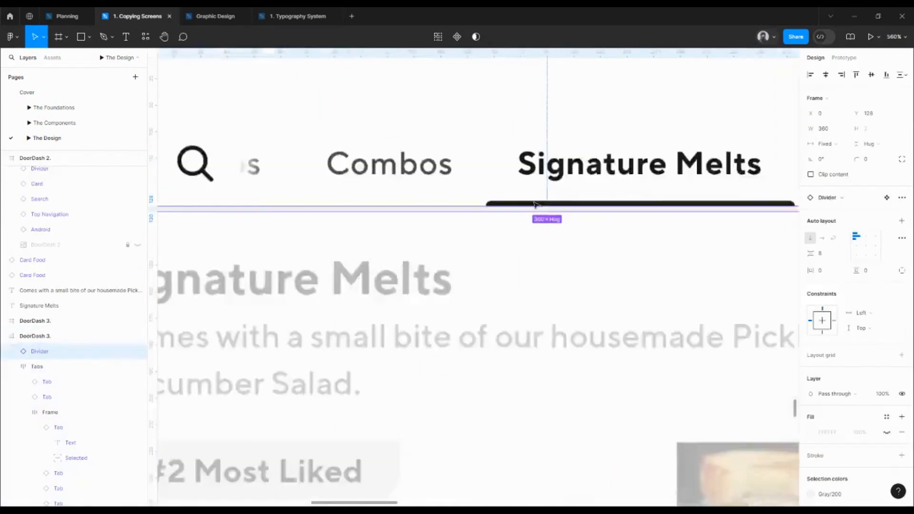
key(Up)
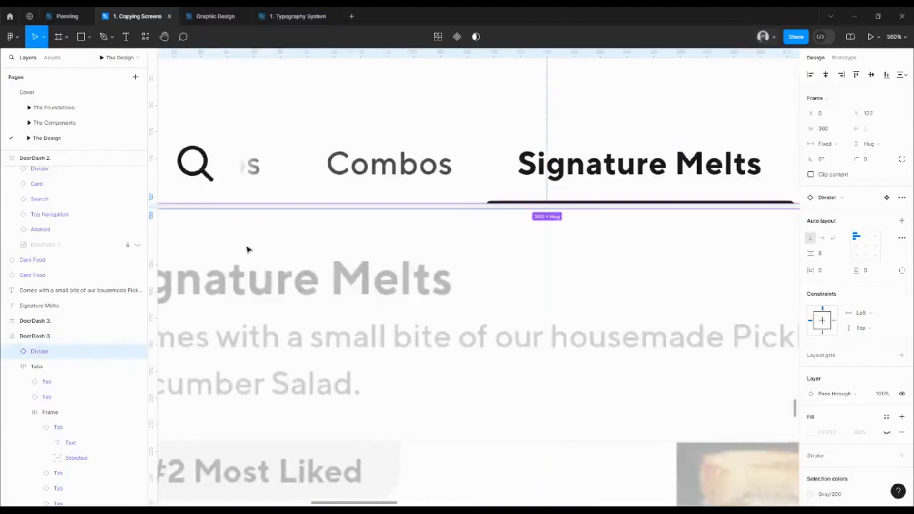
Place the Tabs frame above the Divider in the DoorDash 3 screen's layer order
click(11, 366)
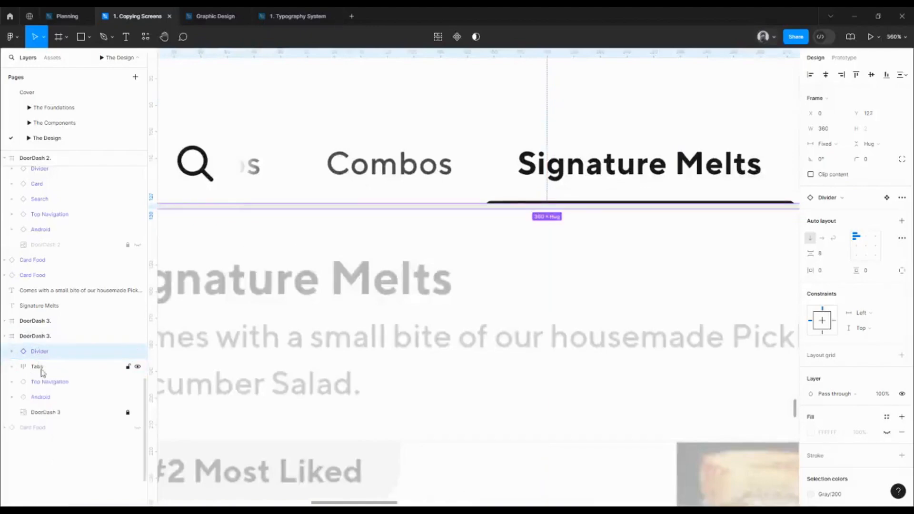
click(42, 373)
scroll(343, 291, right, 5)
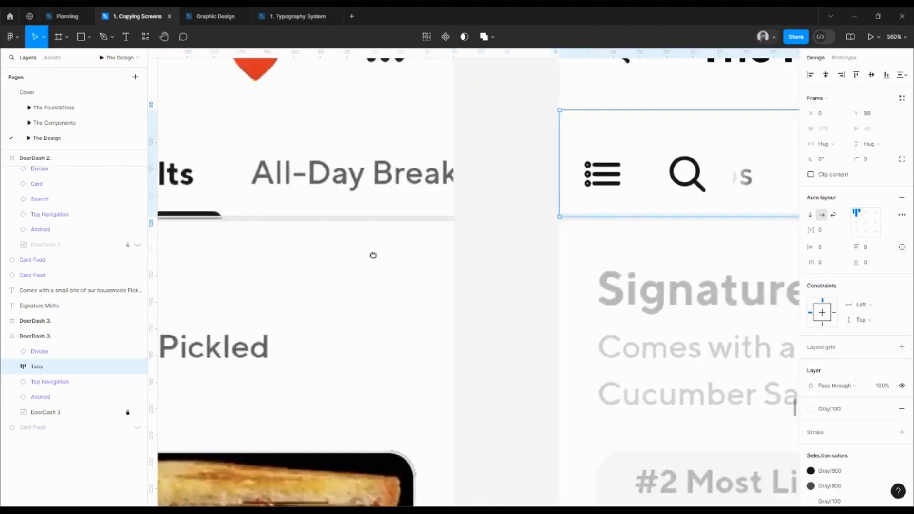
scroll(459, 195, up, 5)
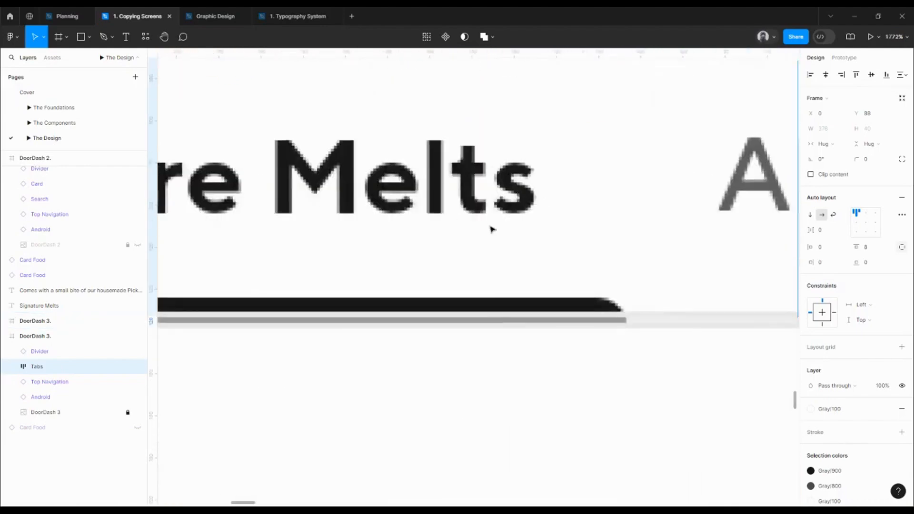
scroll(472, 208, down, 10)
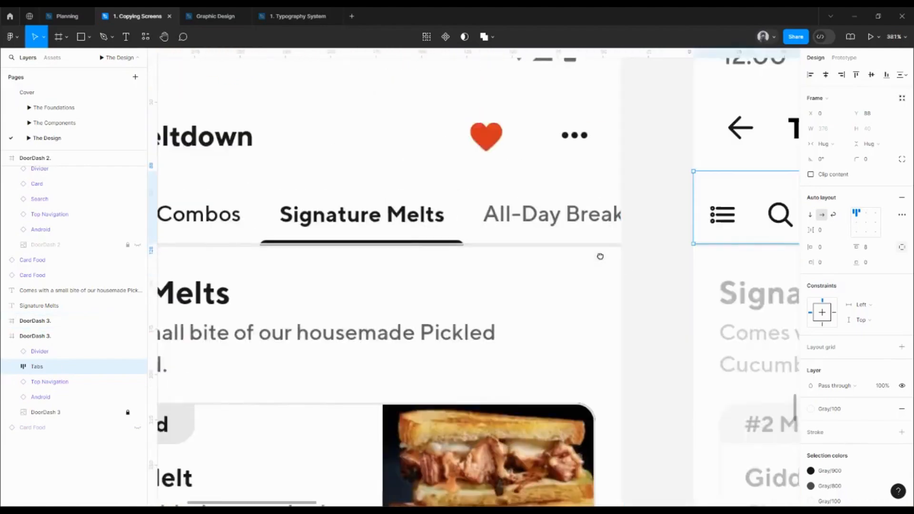
scroll(598, 269, right, 5)
scroll(598, 269, right, 5)
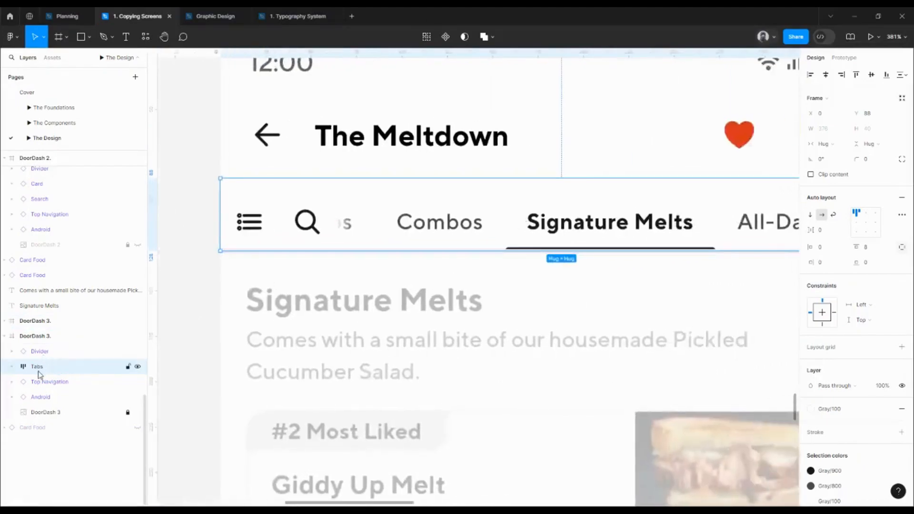
drag(40, 367, 38, 351)
click(494, 298)
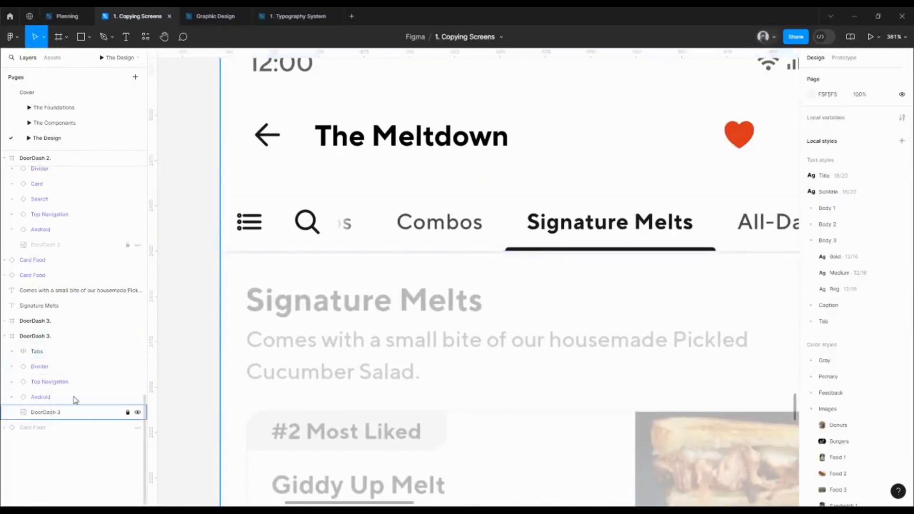
click(360, 257)
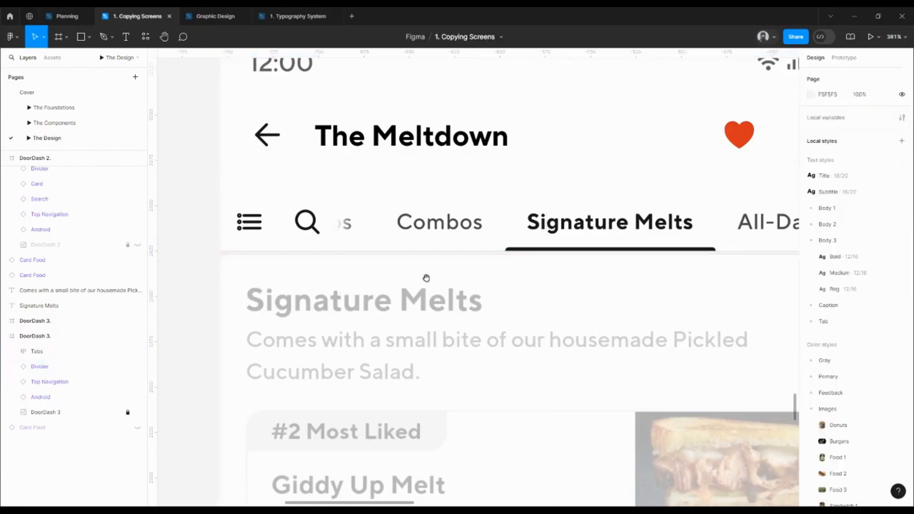
Examine the selected tab's underline and the divider, comparing them with the reference screen
scroll(433, 275, up, 5)
drag(491, 271, 322, 241)
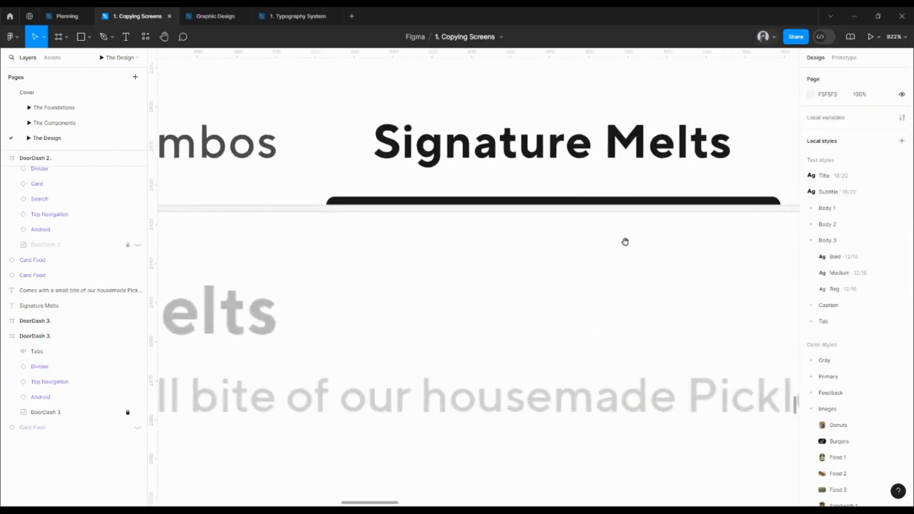
drag(625, 241, 410, 241)
scroll(437, 243, down, 5)
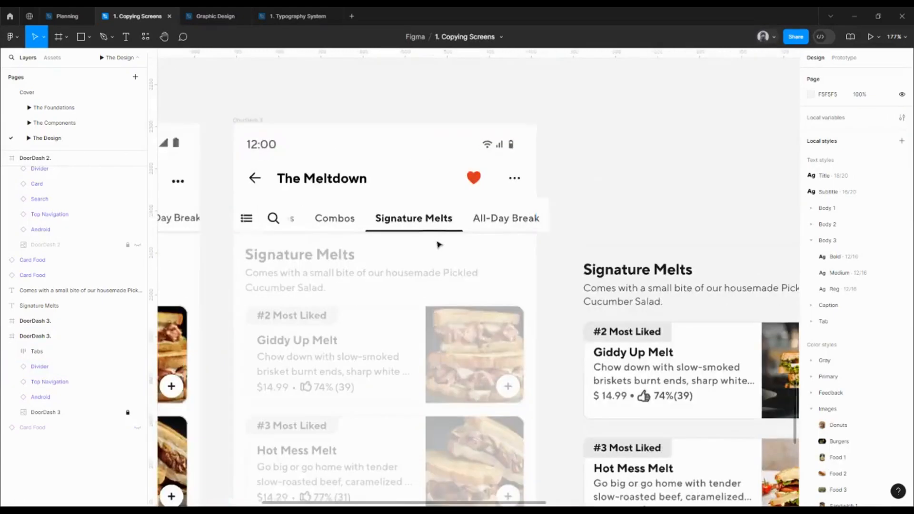
scroll(504, 200, up, 5)
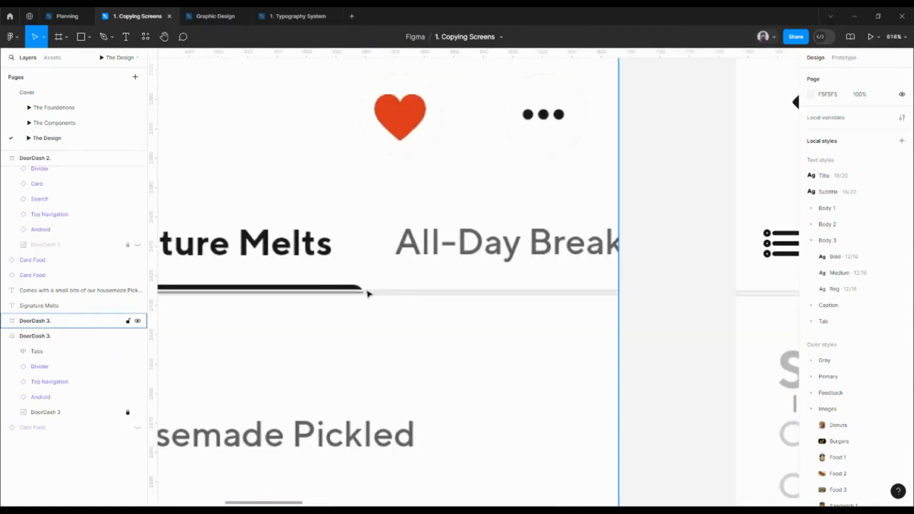
scroll(369, 294, down, 3)
scroll(428, 285, right, 3)
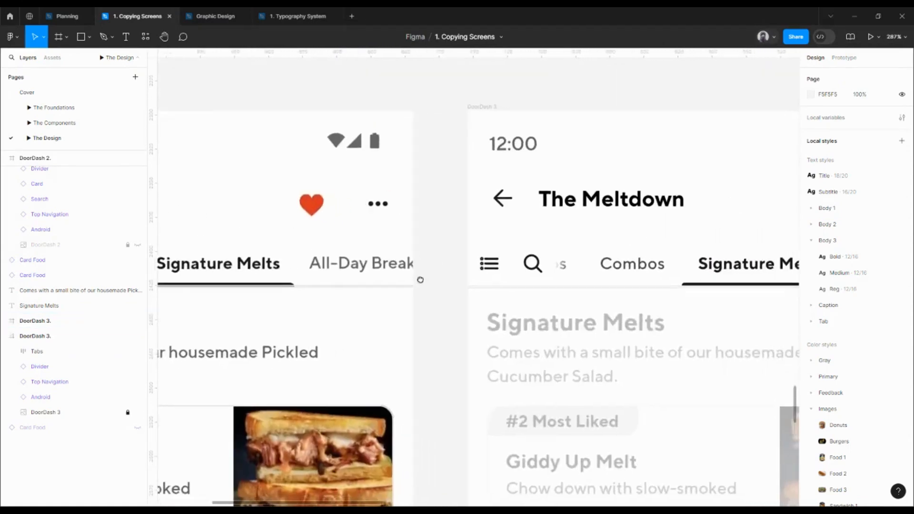
scroll(410, 280, right, 2)
drag(612, 290, 461, 255)
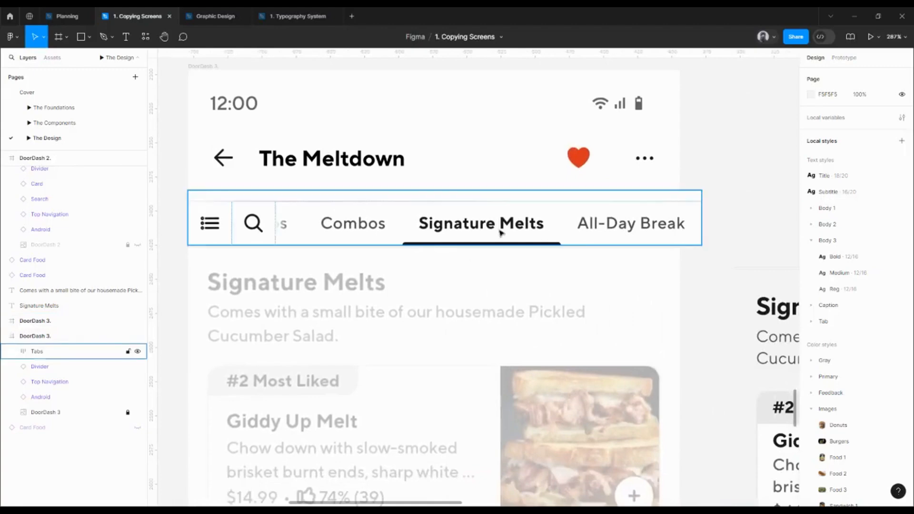
Move the Signature Melts heading and its description into the DoorDash 3 screen below the tab row, at X 16
scroll(501, 232, down, 2)
scroll(504, 224, down, 2)
scroll(505, 224, right, 2)
click(643, 229)
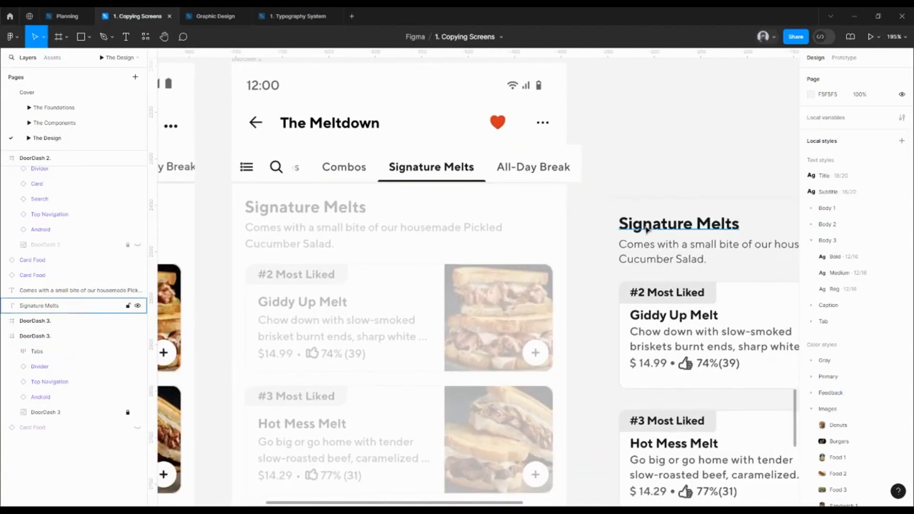
shift+click(656, 248)
scroll(655, 248, down, 2)
drag(652, 245, 398, 232)
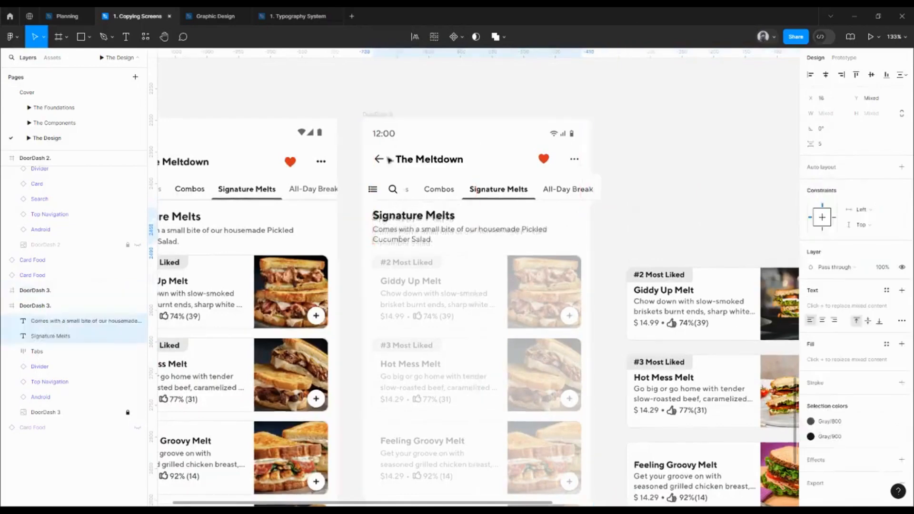
Apply the Grid layout grid style to the DoorDash 3 screen
click(389, 115)
click(886, 206)
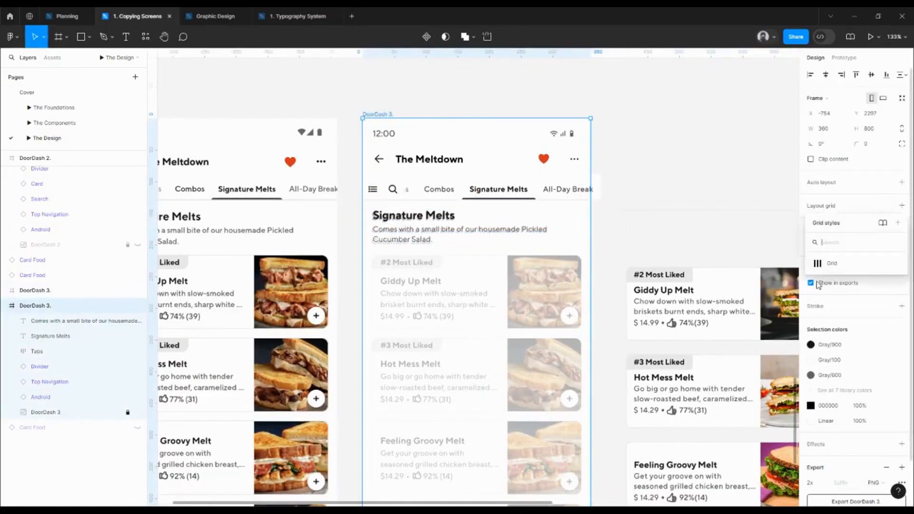
click(832, 262)
Check the Signature Melts heading and description against the column grid and measure their spacing to the Tabs frame
click(389, 217)
shift+click(393, 244)
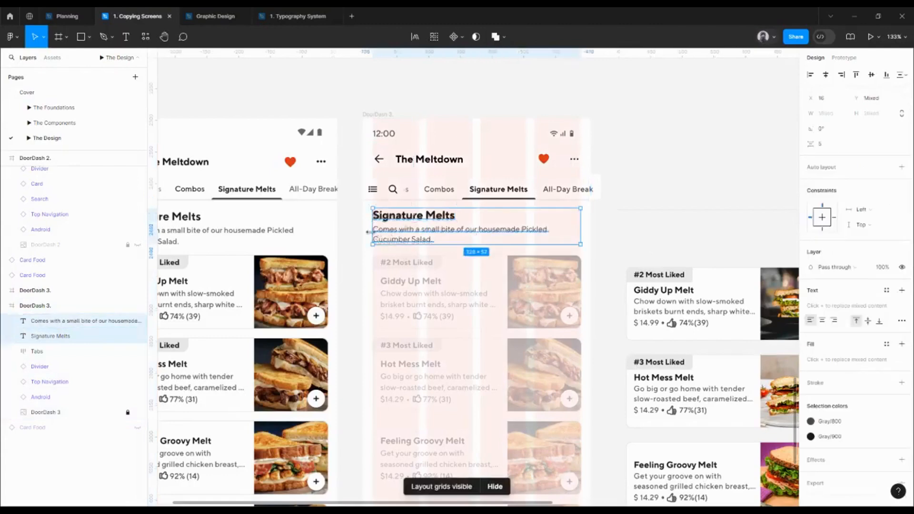
scroll(412, 203, up, 5)
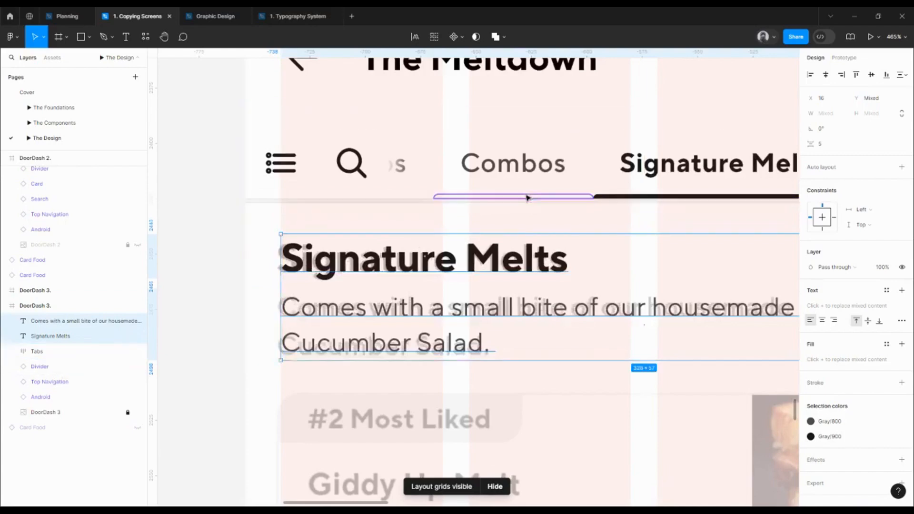
key(alt)
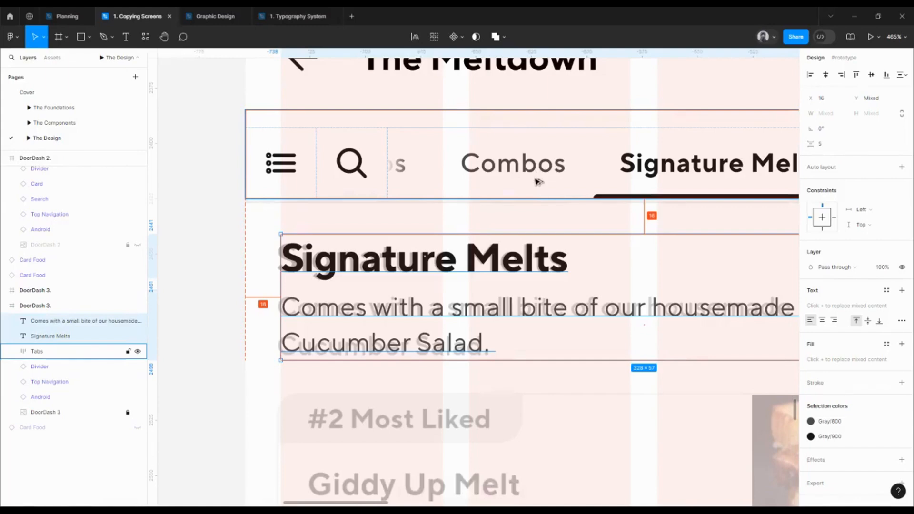
scroll(538, 169, down, 5)
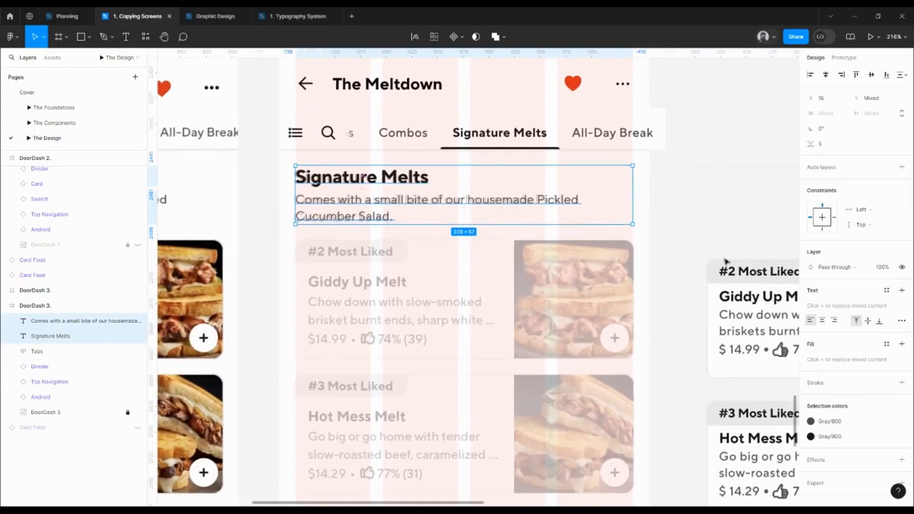
Try to move the Giddy Up Melt food card onto its faded counterpart in the DoorDash 3 screen
click(723, 262)
scroll(664, 260, down, 2)
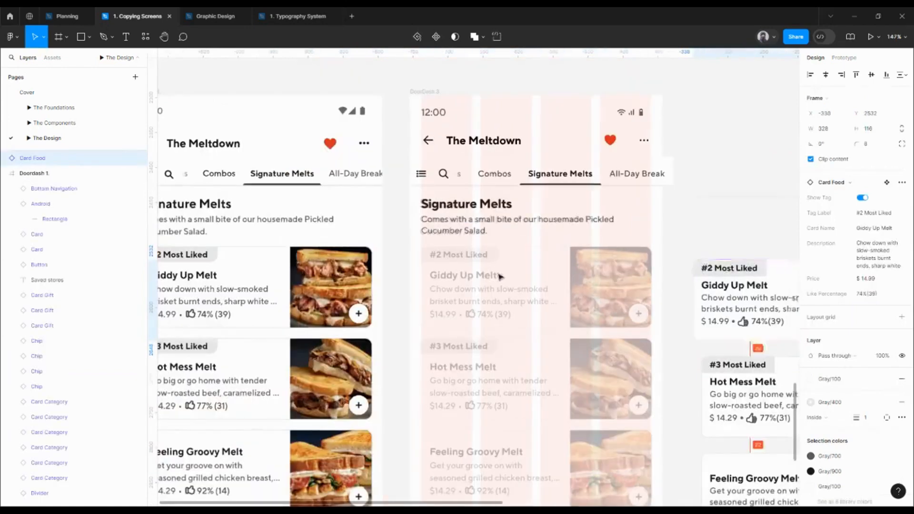
drag(500, 277, 455, 267)
key(ctrl+z)
scroll(478, 258, down, 2)
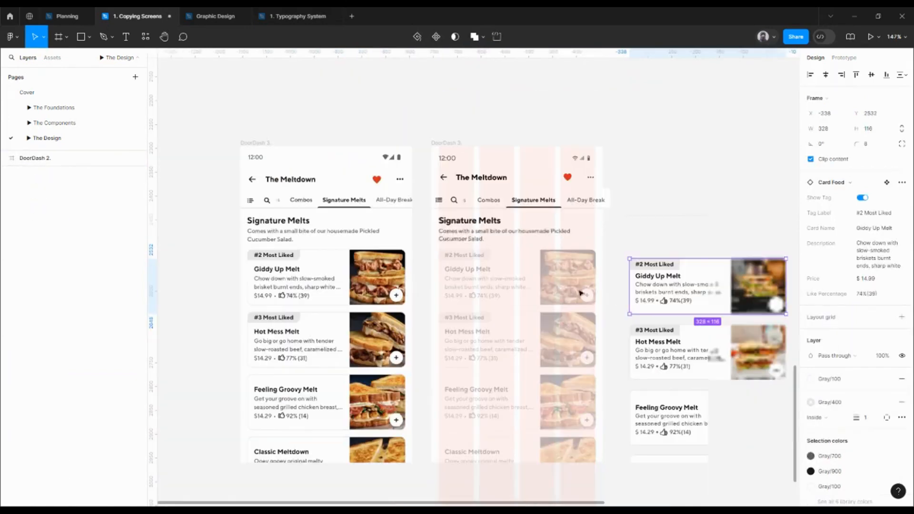
Select all five food cards beside the DoorDash 3 screen and set the vertical spacing between them to 16
drag(645, 286, 602, 245)
shift+click(637, 313)
shift+click(651, 399)
shift+click(652, 422)
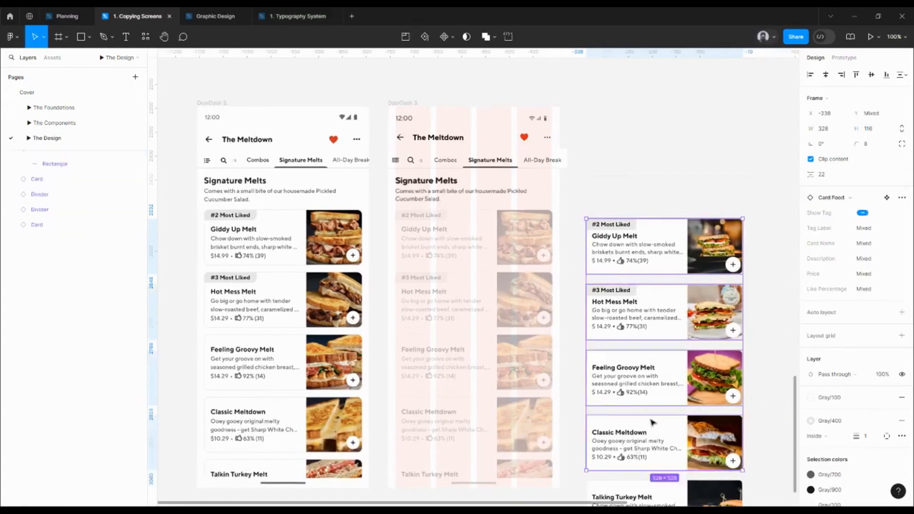
scroll(652, 421, down, 2)
shift+click(651, 422)
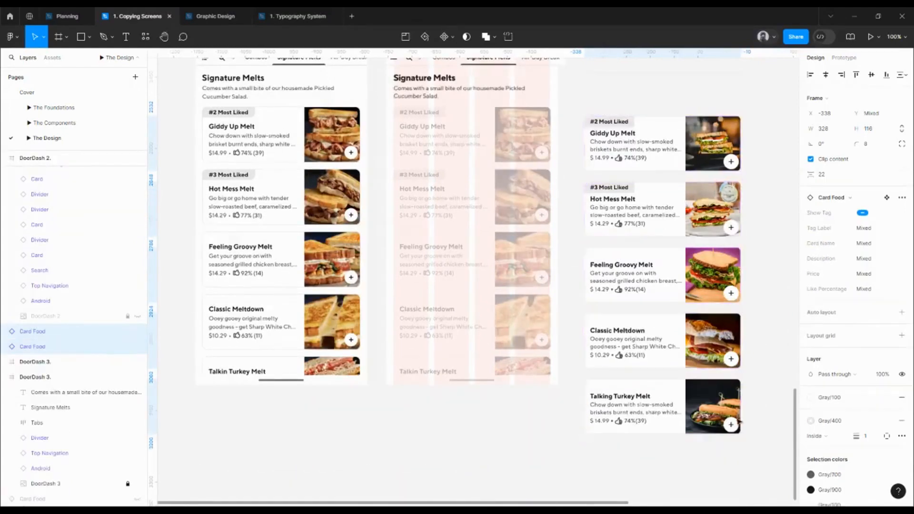
key(ctrl+alt+t)
click(825, 177)
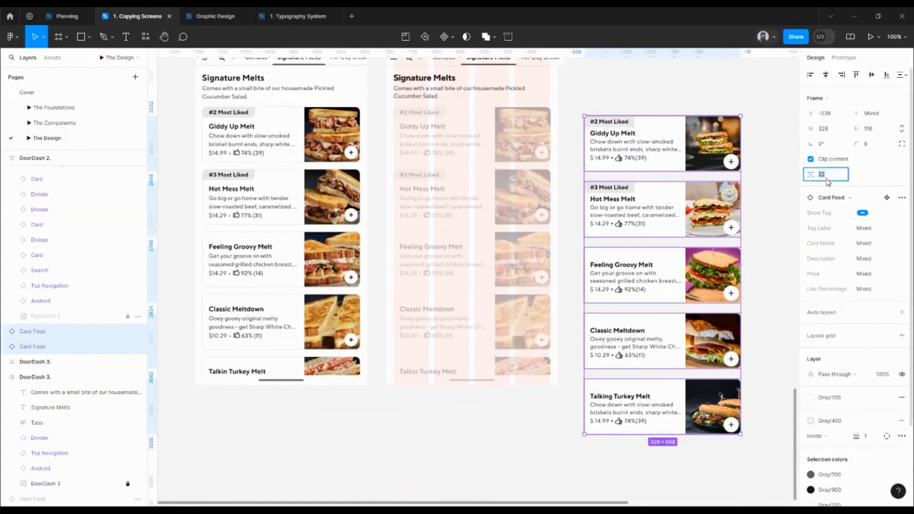
key(Return)
Move the five food cards into the DoorDash 3 screen, placing them at X 16 and 16 px below the description
drag(623, 190, 532, 239)
key(alt)
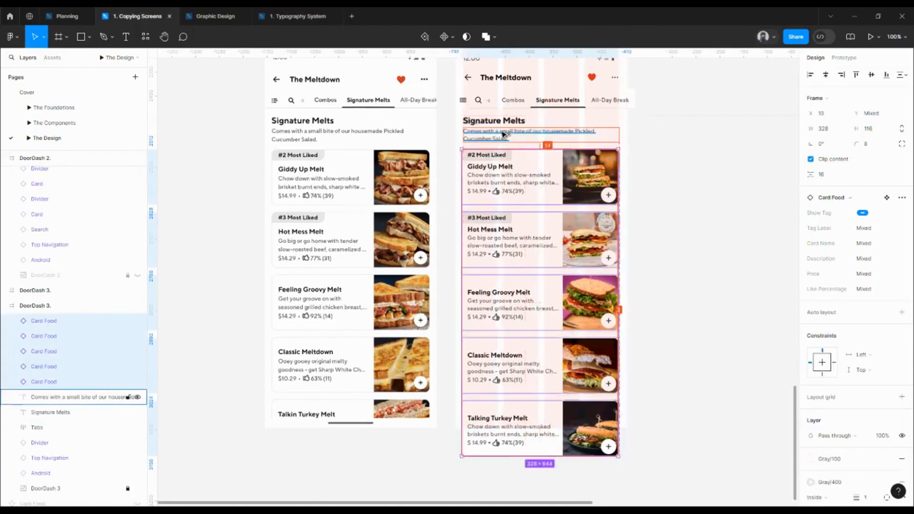
scroll(503, 135, up, 5)
key(Right)
key(Right)
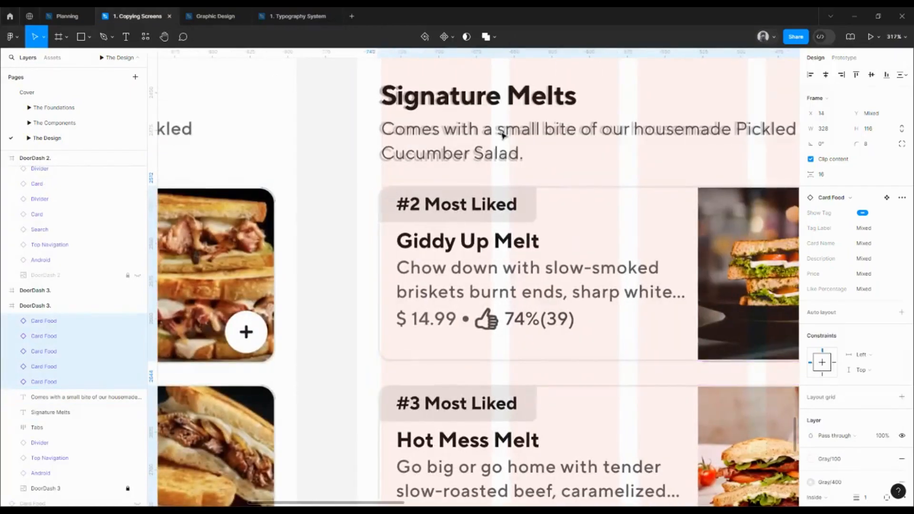
key(alt)
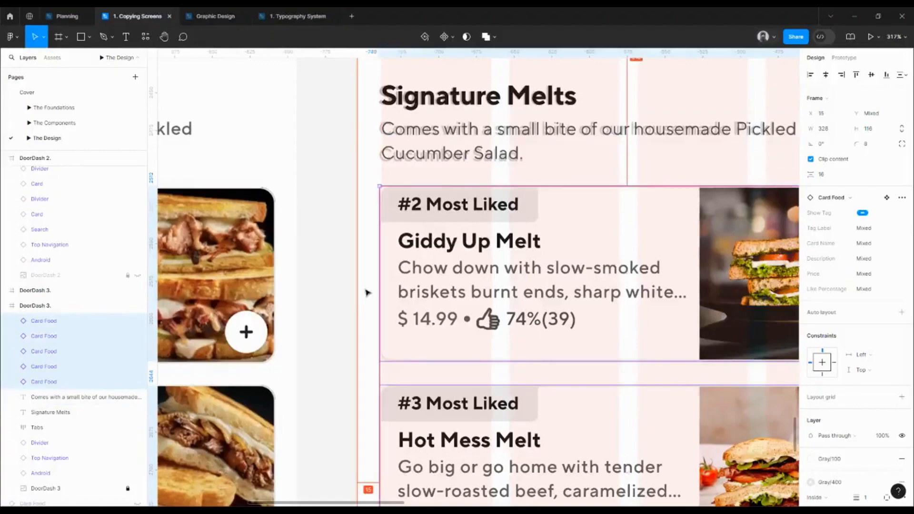
key(Down)
key(Down)
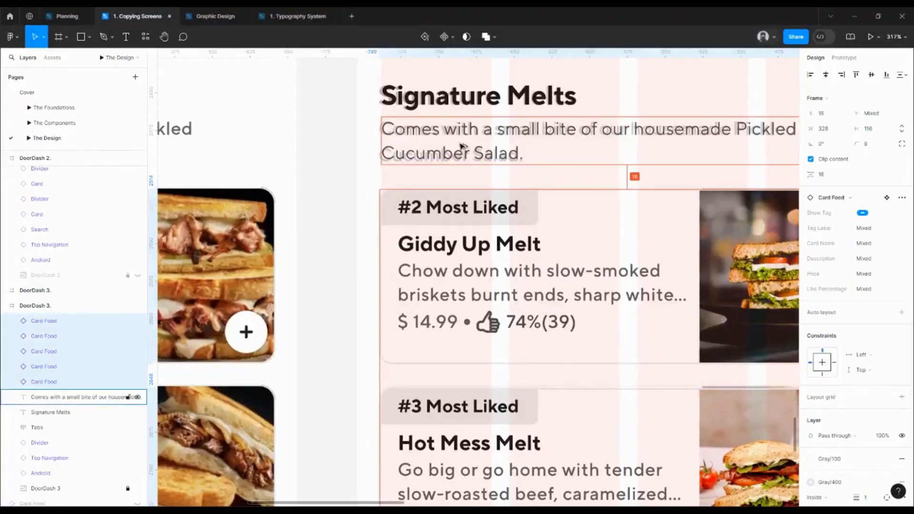
key(shift+0)
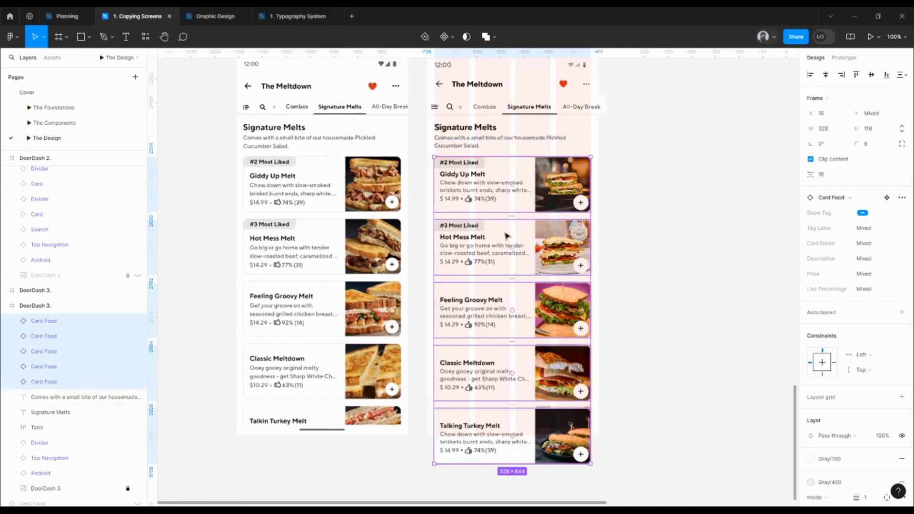
key(Right)
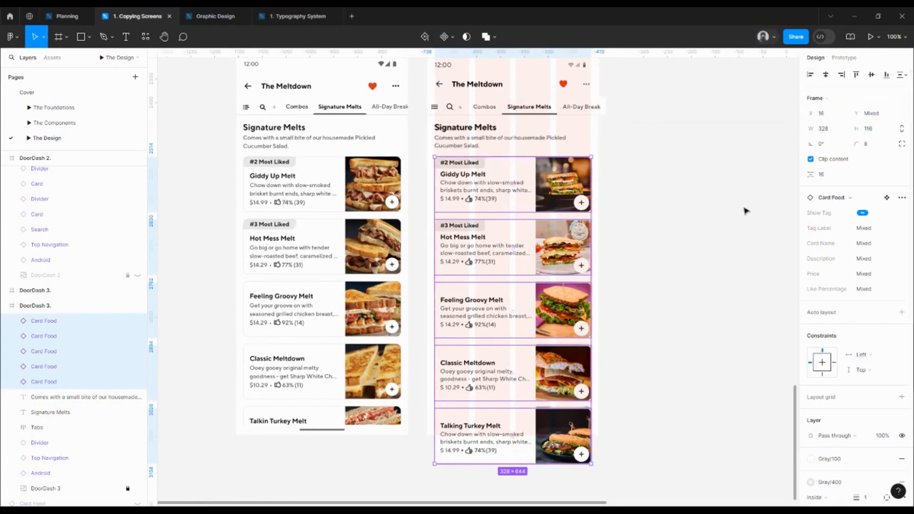
Examine the food cards up close, checking the gaps between them and their alignment with the faded reference and column grid
drag(650, 297, 669, 246)
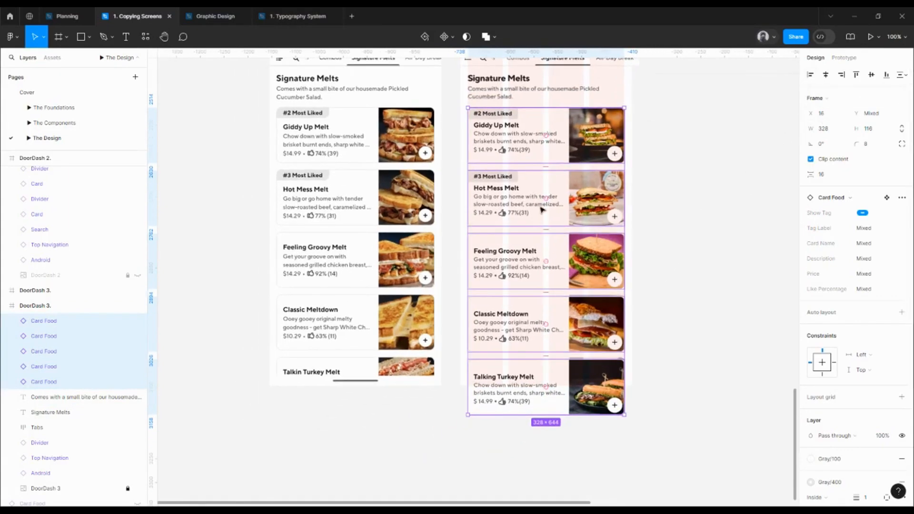
scroll(542, 210, up, 5)
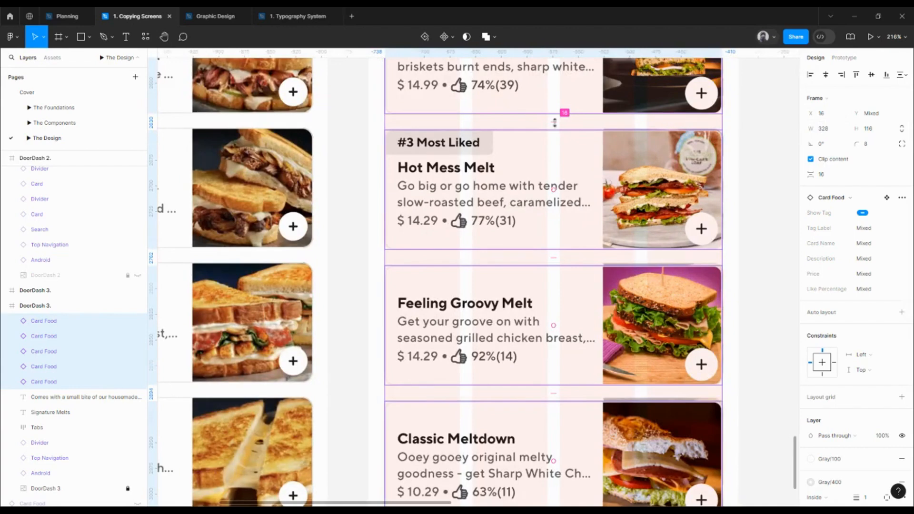
drag(619, 134, 575, 206)
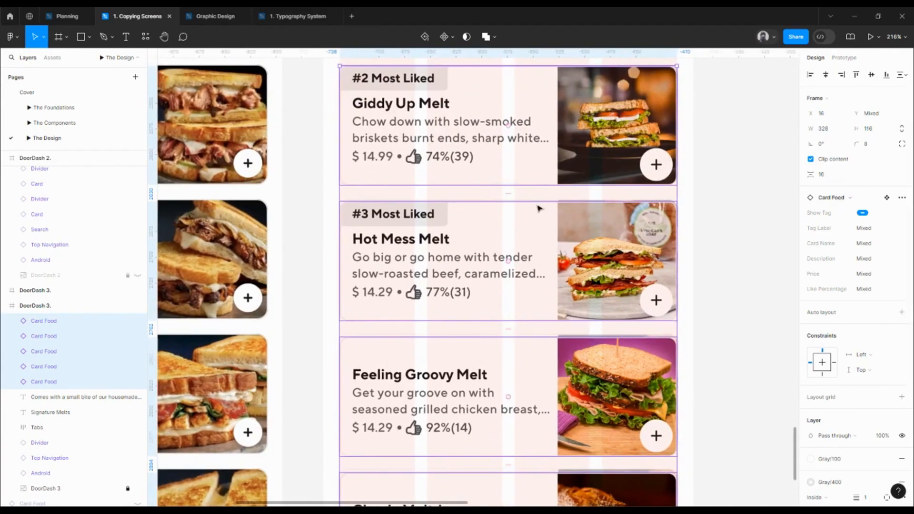
mouse_move(508, 196)
mouse_down()
mouse_move(518, 190)
mouse_move(492, 192)
mouse_move(504, 255)
mouse_move(505, 197)
mouse_up()
scroll(519, 197, up, 5)
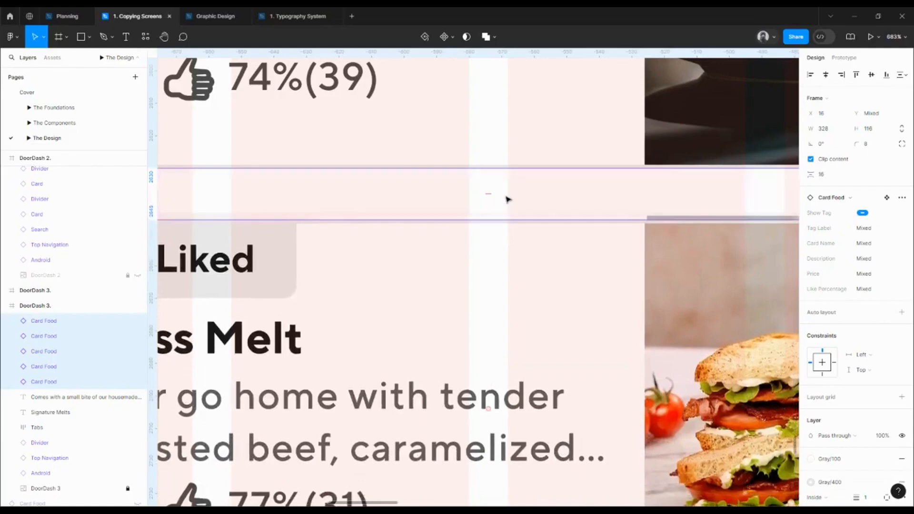
scroll(514, 222, down, 5)
scroll(741, 249, down, 3)
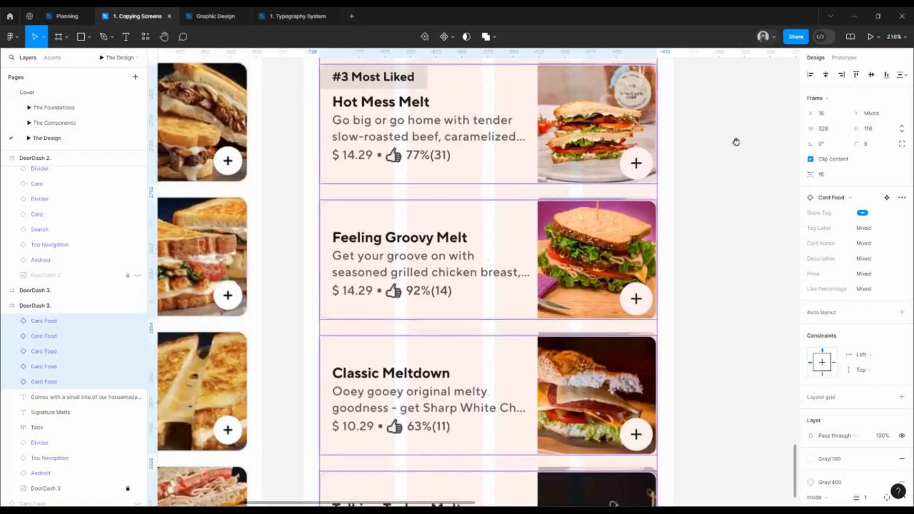
click(720, 169)
scroll(650, 203, up, 4)
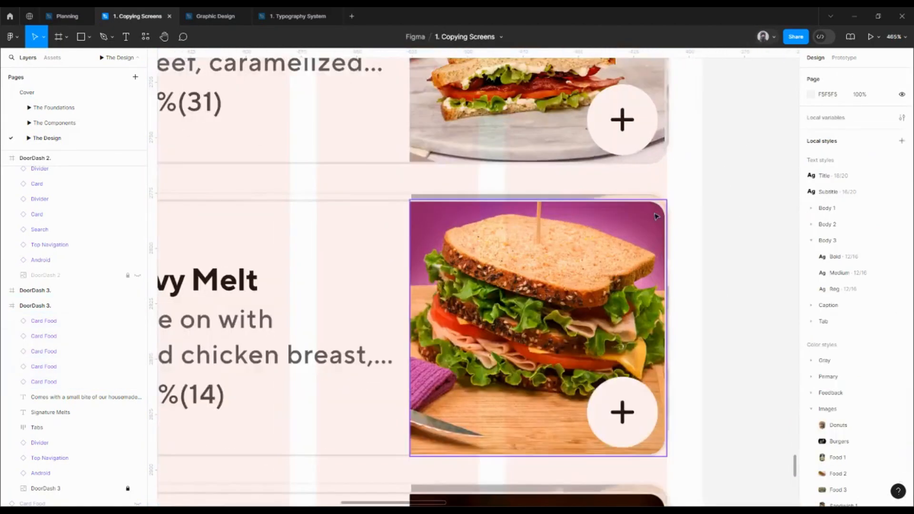
scroll(657, 217, down, 4)
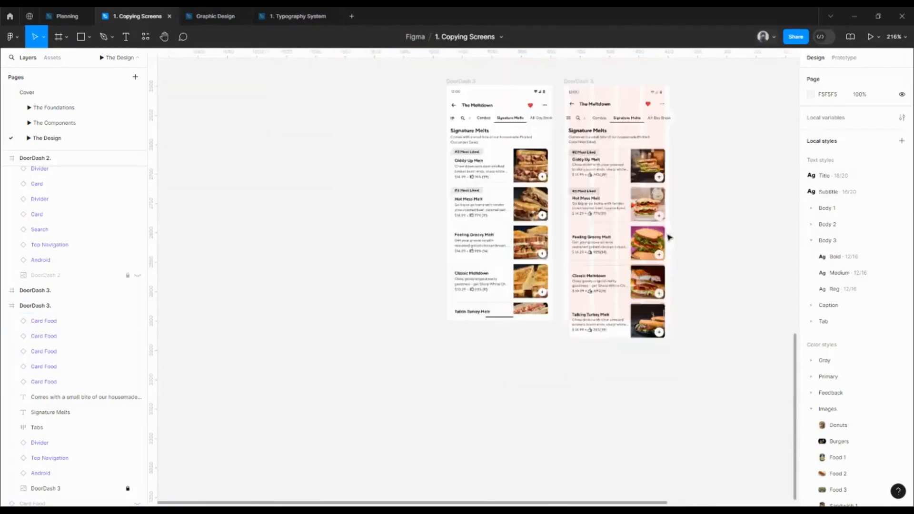
scroll(666, 236, down, 5)
Turn on Clip content for the DoorDash 3 screen with the food cards
drag(653, 265, 582, 304)
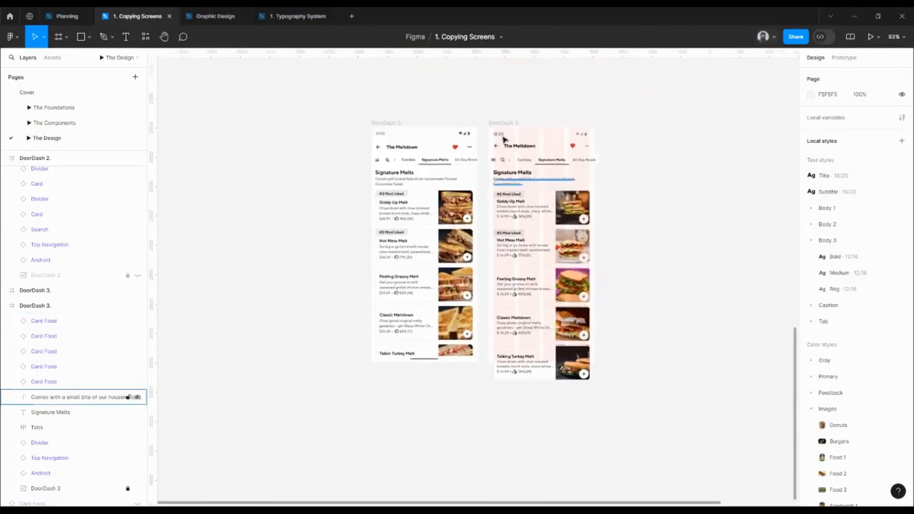
click(504, 124)
click(810, 159)
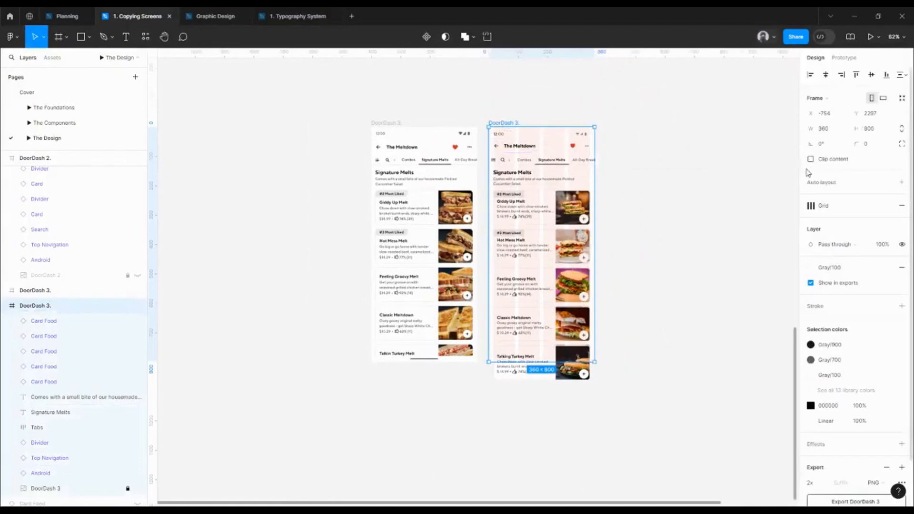
Copy the Bottom Navigation and the Android home bar beneath it from the Doordash 1 screen
drag(659, 292, 623, 330)
scroll(623, 314, down, 5)
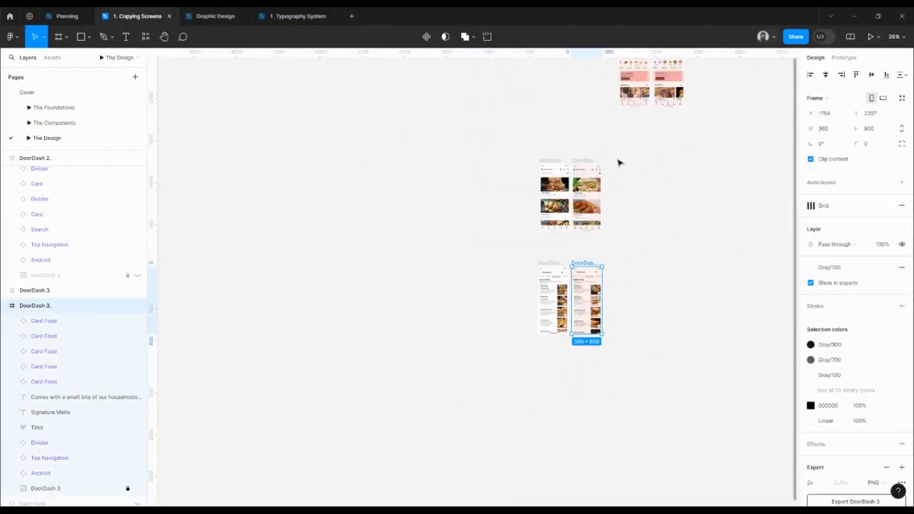
drag(629, 122, 598, 216)
scroll(618, 182, up, 5)
click(661, 233)
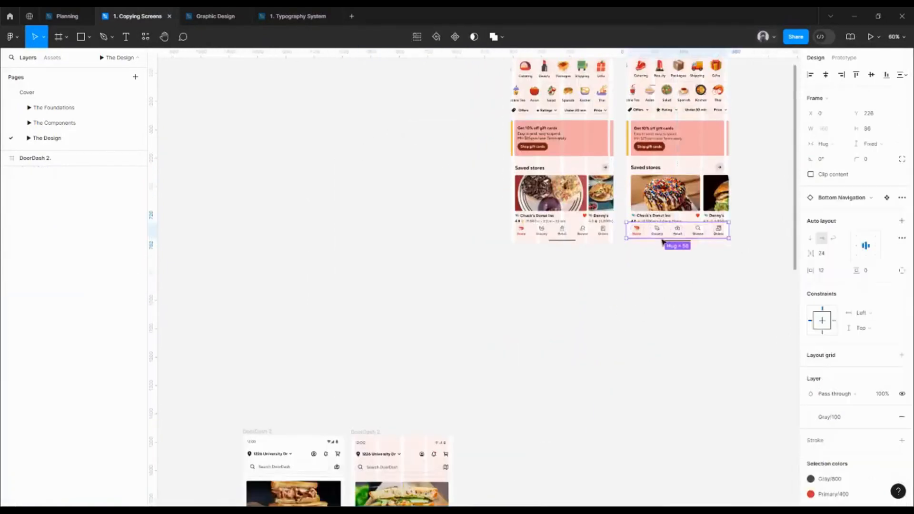
scroll(660, 241, up, 3)
shift+click(660, 242)
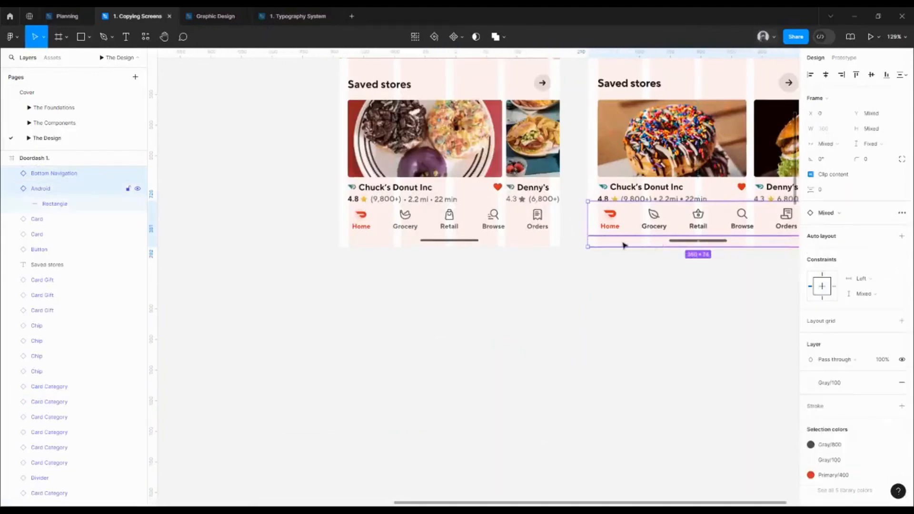
Paste the copied Bottom Navigation and Android home bar into the DoorDash 3 screen
scroll(568, 261, down, 8)
drag(568, 261, 614, 120)
drag(581, 245, 584, 159)
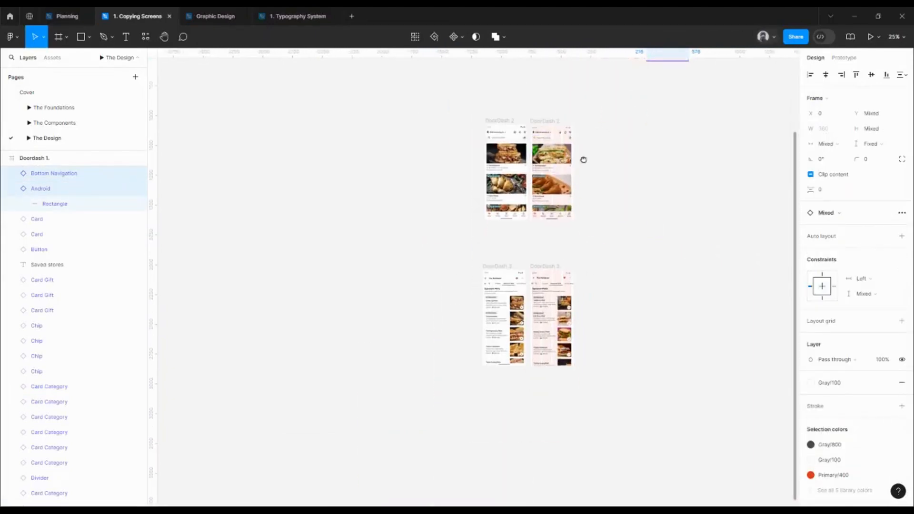
scroll(552, 207, up, 6)
click(547, 206)
drag(547, 206, 546, 102)
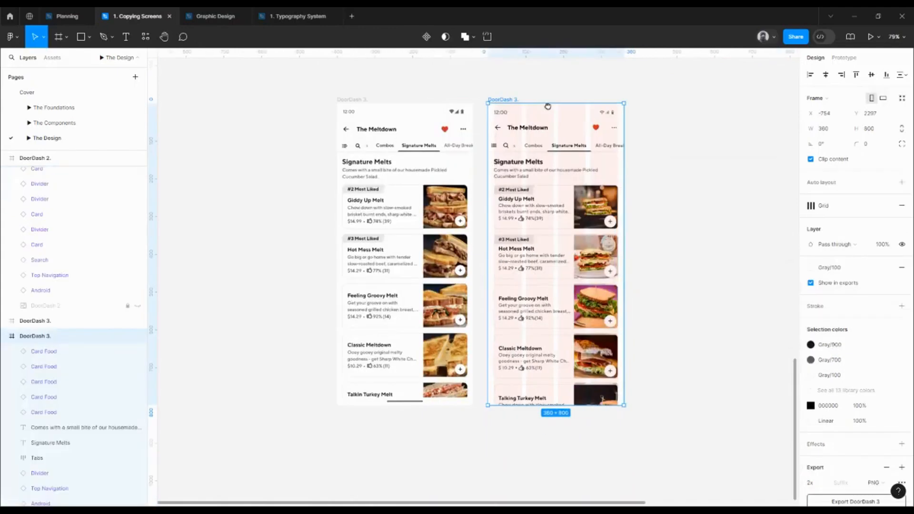
key(ctrl+v)
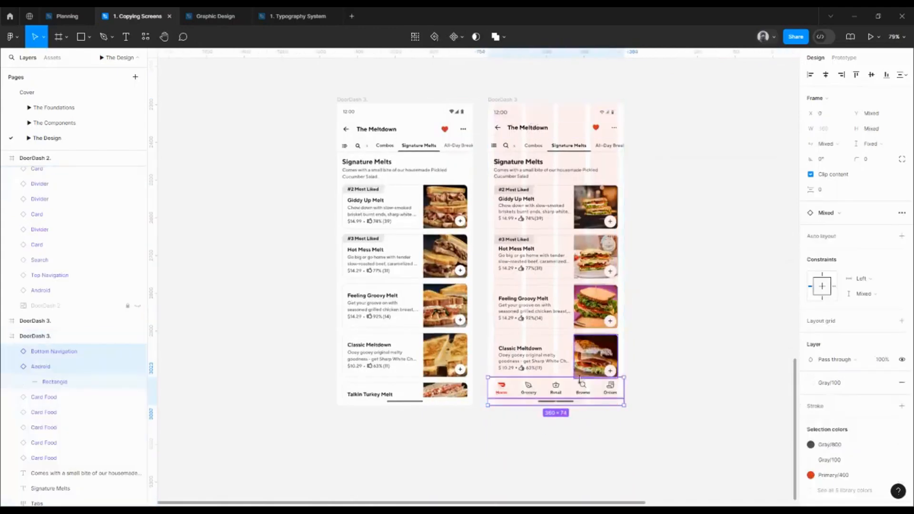
click(655, 416)
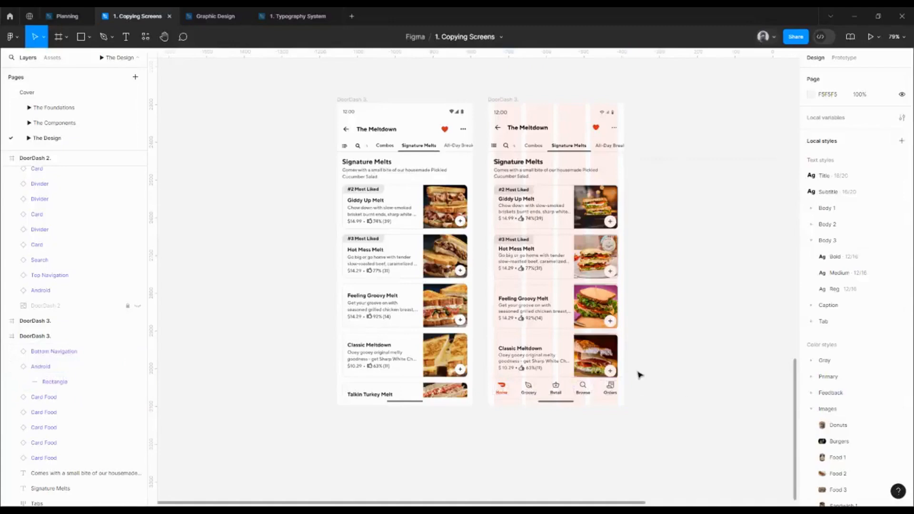
Delete the Bottom Navigation from the DoorDash 3 screen, keeping only the Android home bar
scroll(575, 233, down, 4)
drag(606, 200, 594, 167)
scroll(471, 300, up, 5)
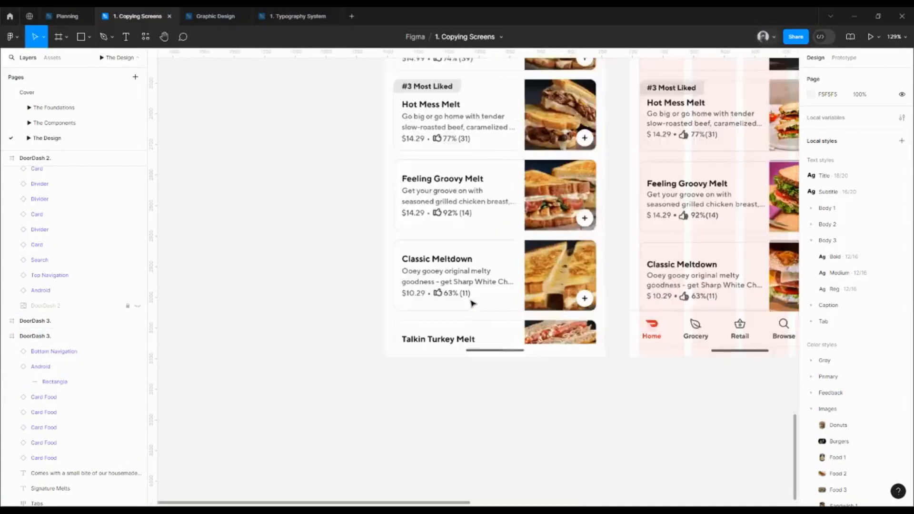
click(686, 328)
key(Delete)
drag(694, 339, 571, 355)
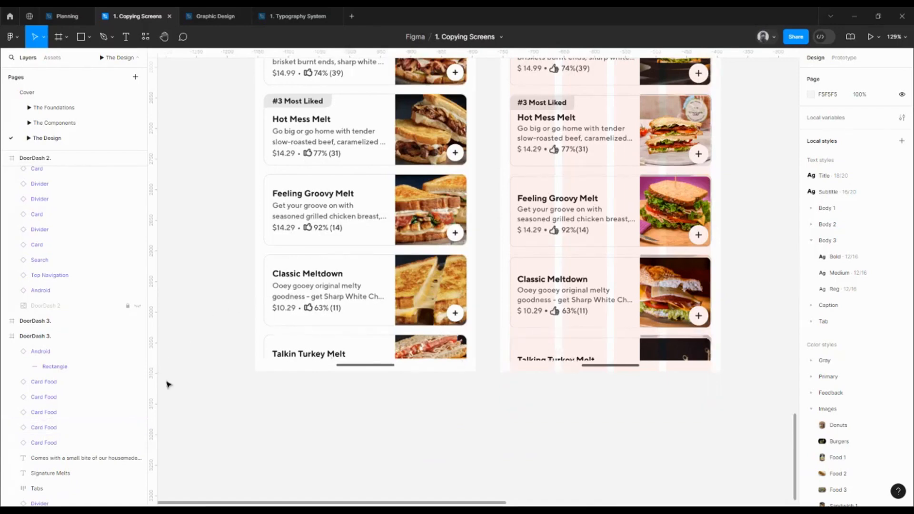
Set the fill opacity of the DoorDash 3 reference image to 100% and hide the image layer
click(553, 315)
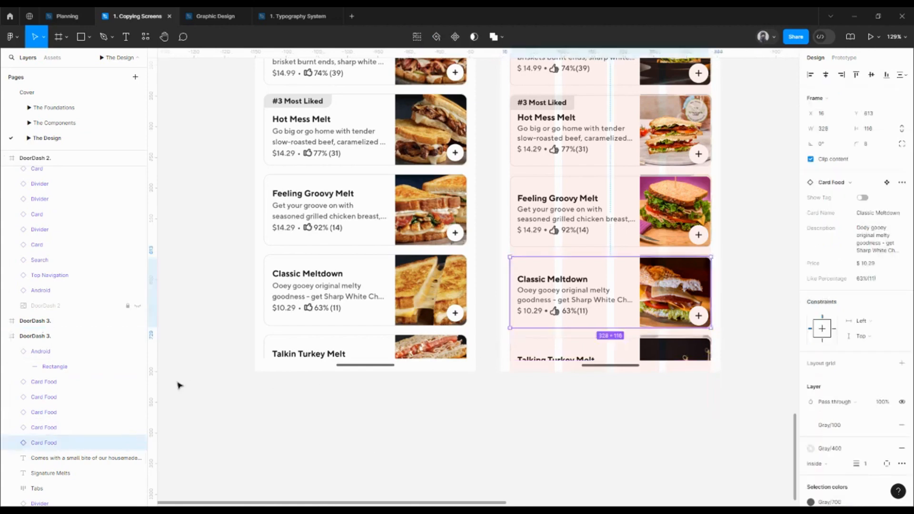
scroll(142, 385, down, 3)
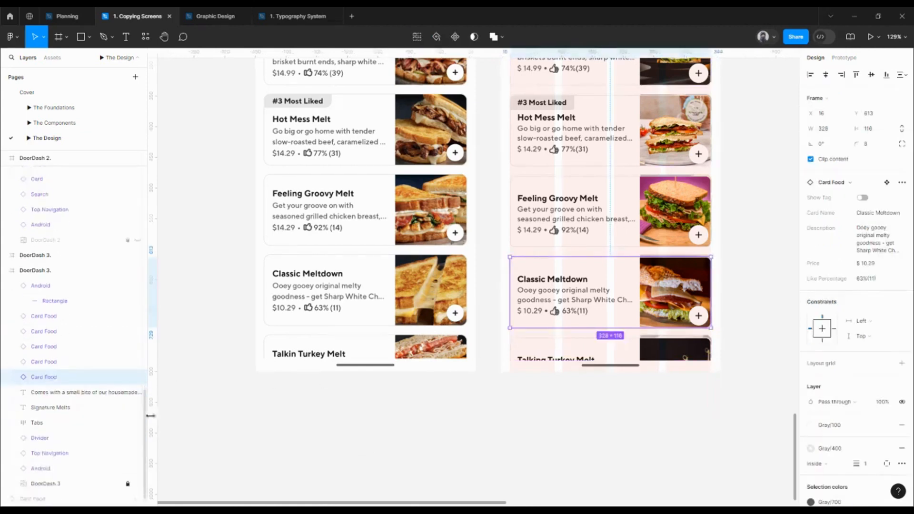
click(58, 485)
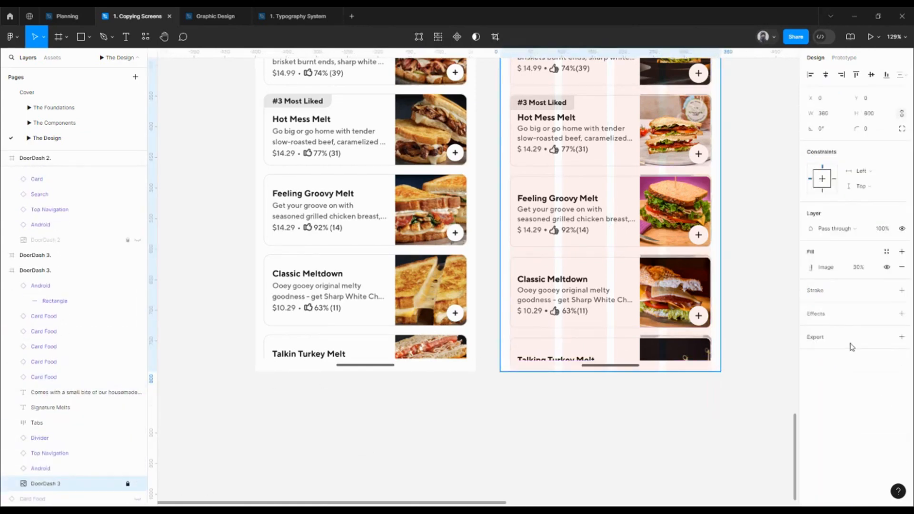
click(859, 268)
key(BackSpace)
text(100)
key(Return)
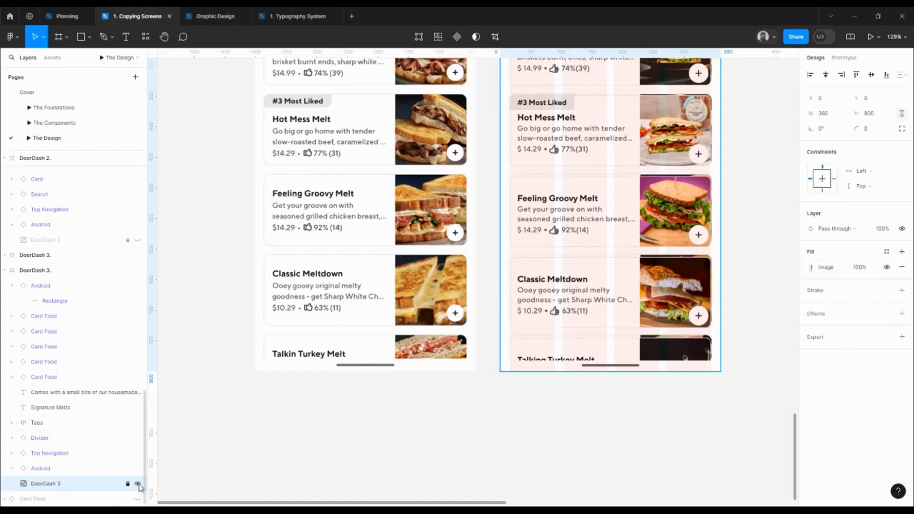
click(473, 395)
Hide the layout grids and compare the rebuilt DoorDash 3 screen with the original beside it
scroll(473, 390, down, 5)
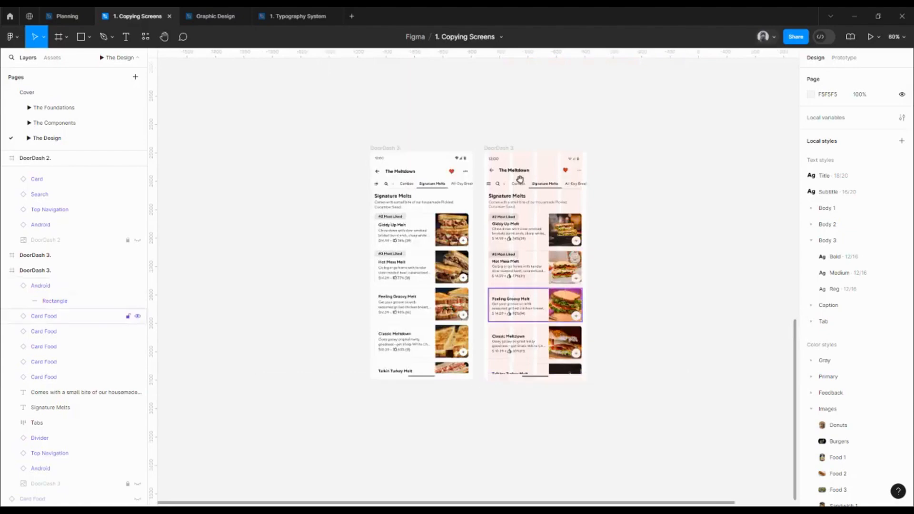
scroll(475, 223, up, 3)
click(472, 225)
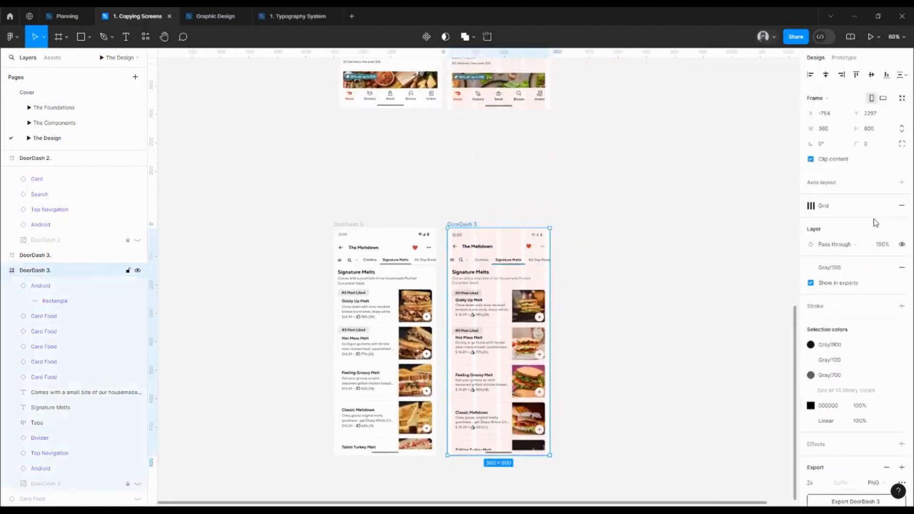
key(ctrl+shift+4)
drag(481, 331, 513, 271)
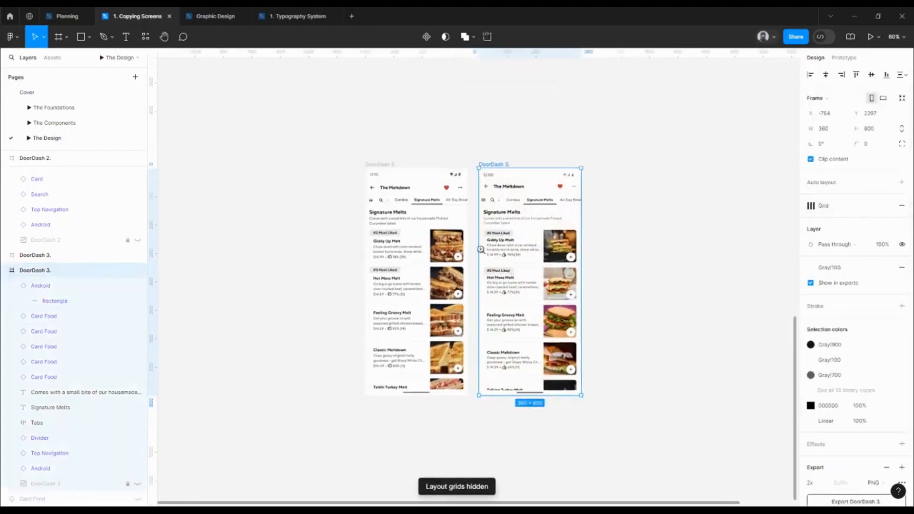
scroll(480, 248, up, 5)
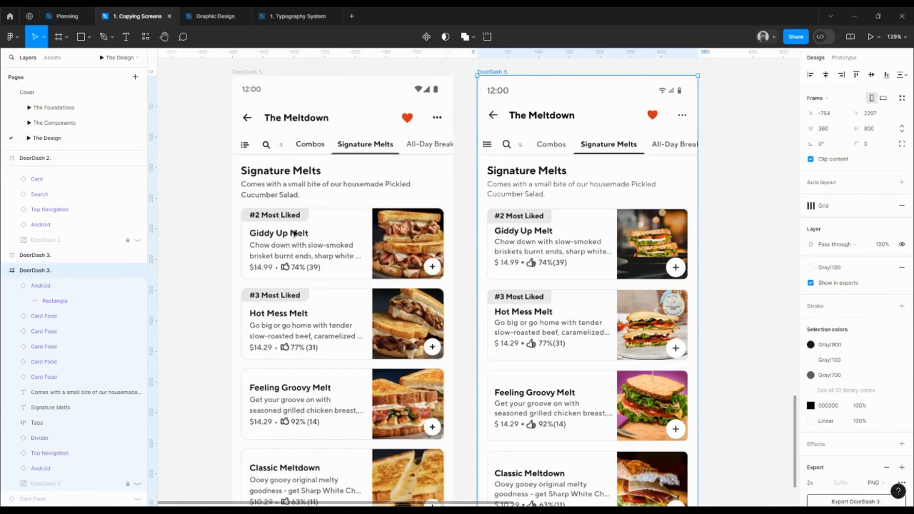
Go to the main Card Food component from the Giddy Up Melt card and nudge its content block down to Y 32
click(557, 245)
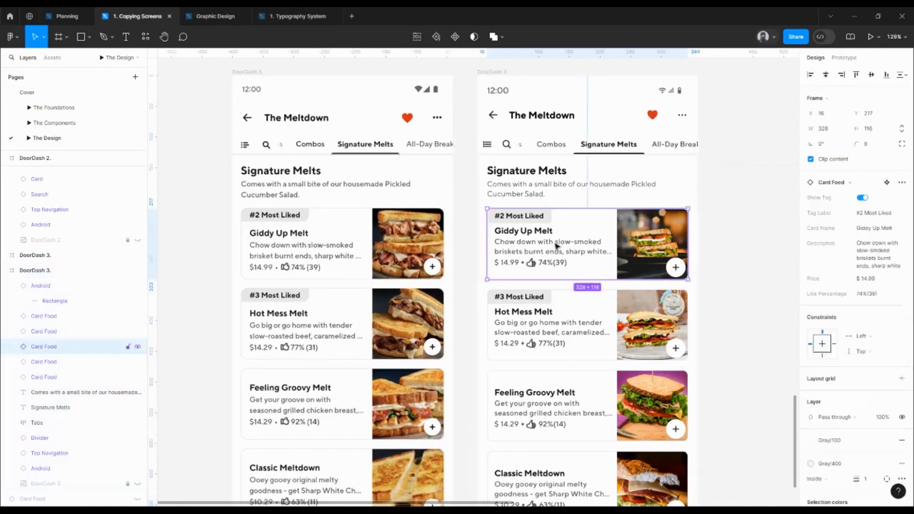
right_click(520, 240)
mouse_move(566, 408)
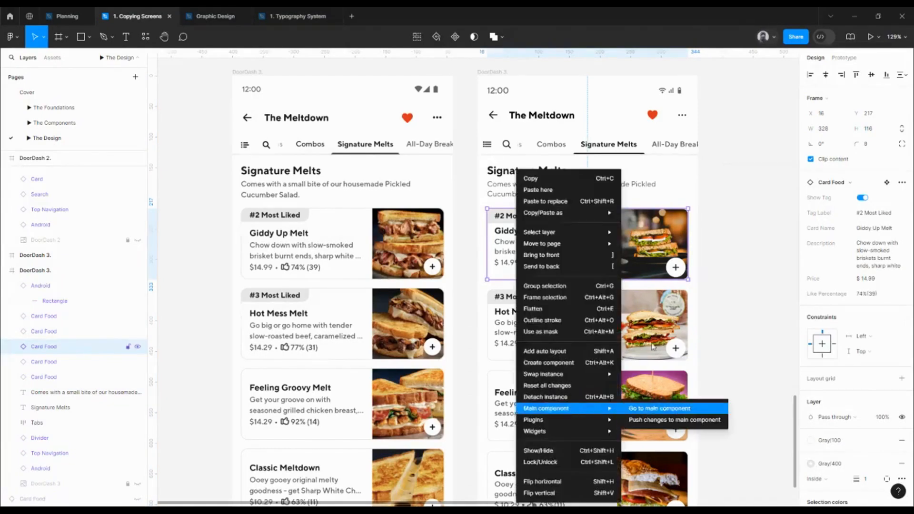
click(659, 408)
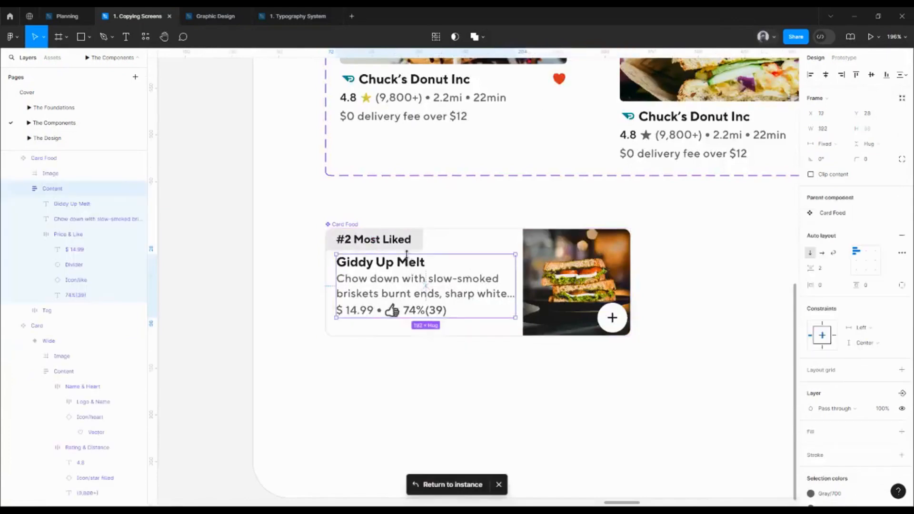
key(Down)
key(Down)
key(Down)
key(Down)
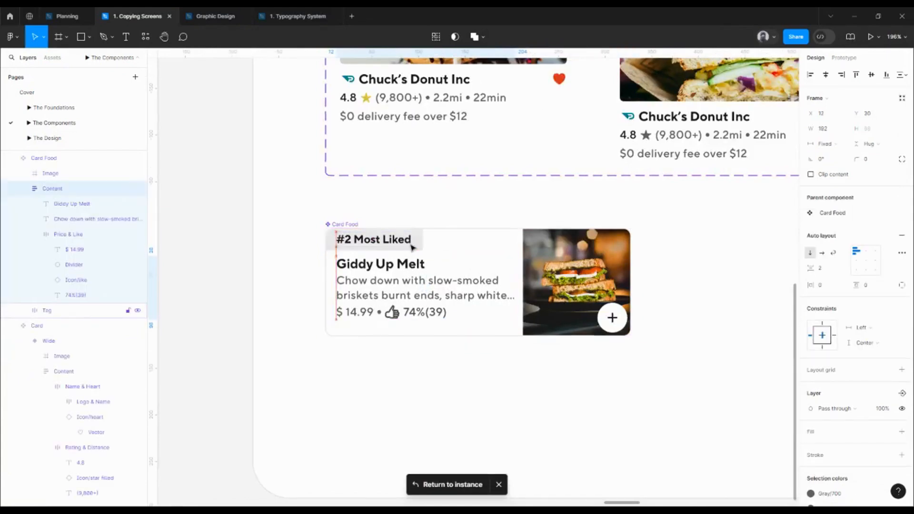
click(444, 330)
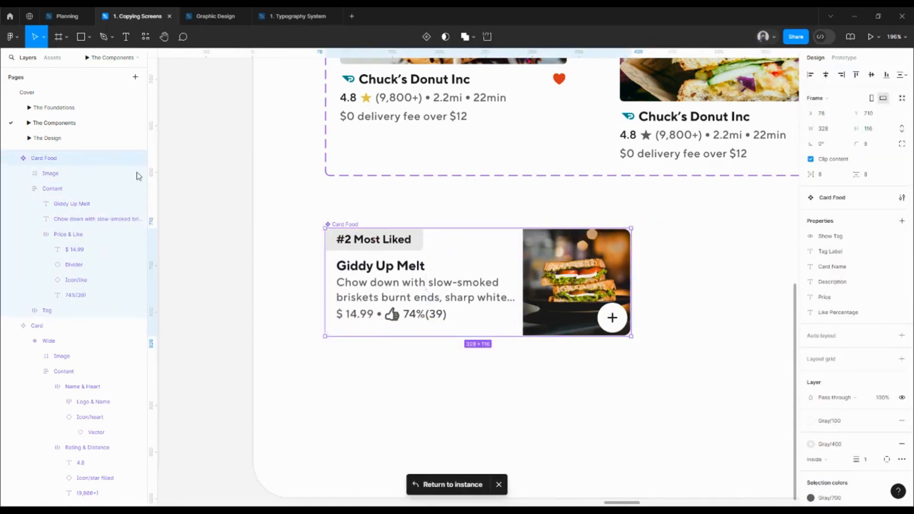
Return to The Design page and compare the text alignment of the tagged and untagged food cards with the original screen
click(96, 138)
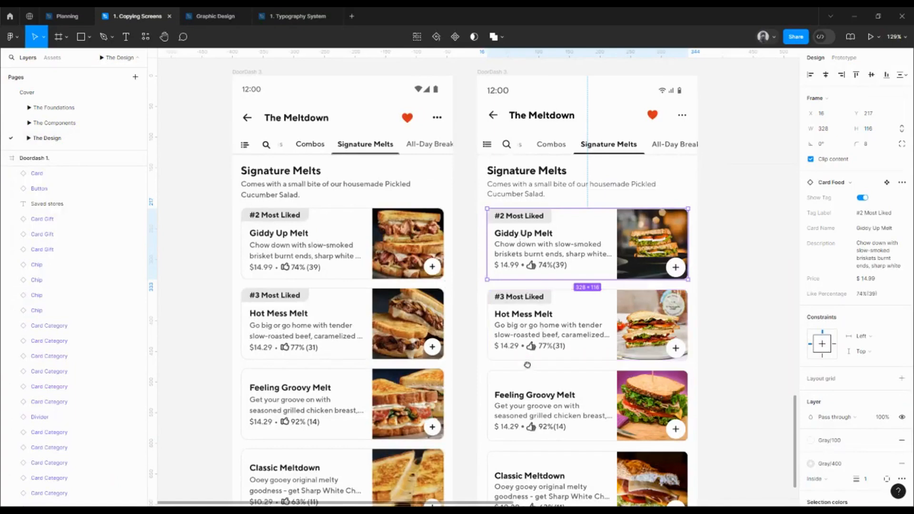
scroll(538, 333, down, 3)
click(541, 337)
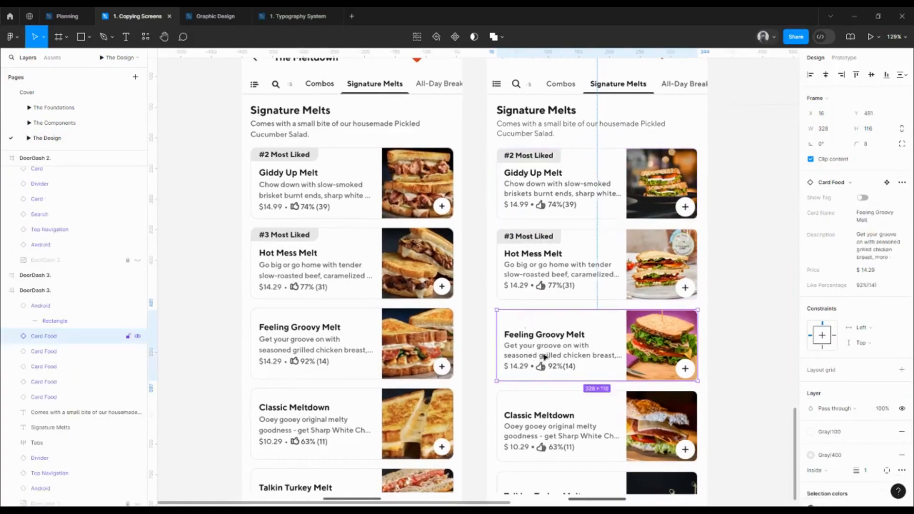
scroll(545, 357, down, 3)
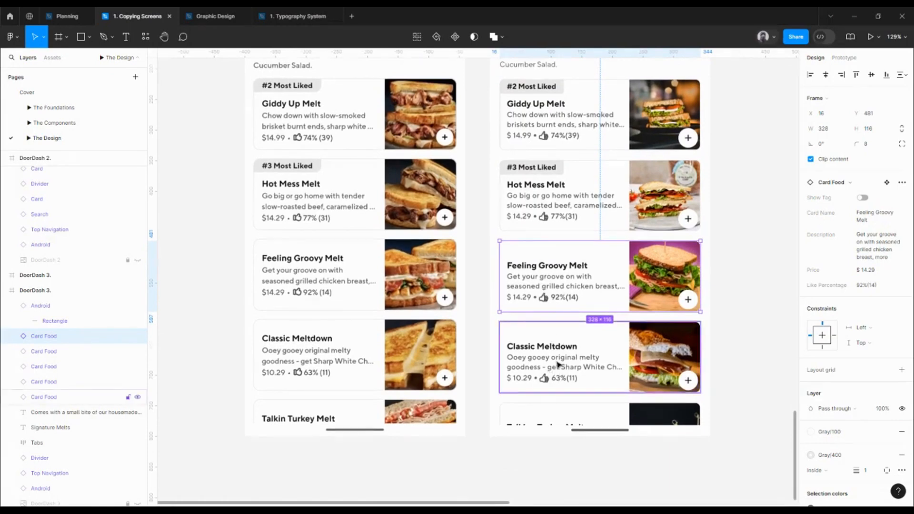
key(alt)
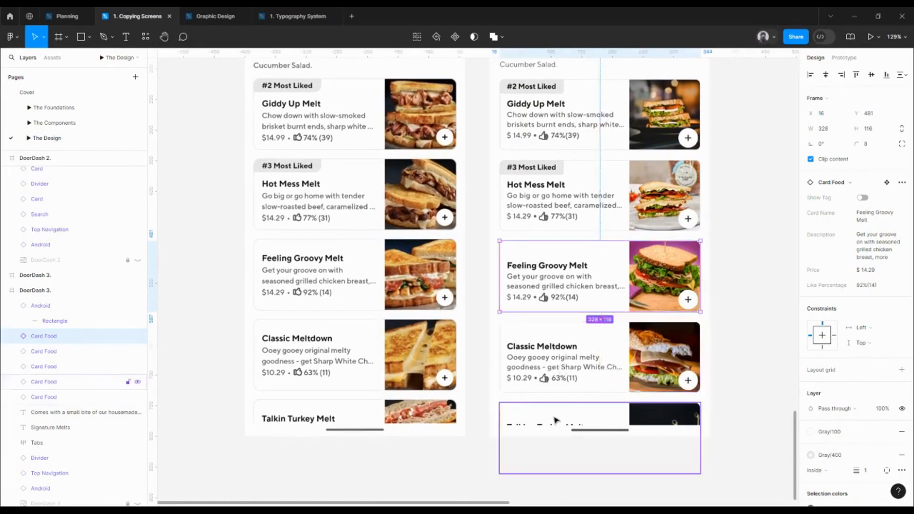
click(555, 420)
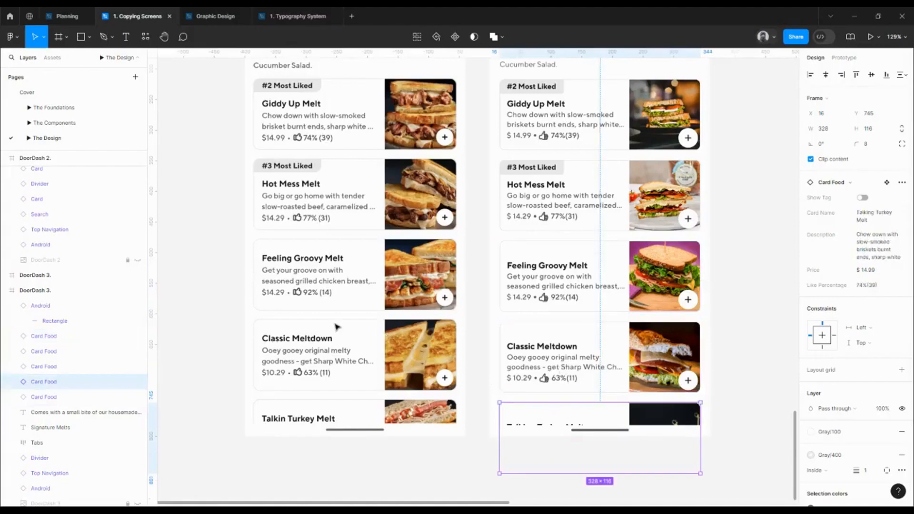
drag(463, 279, 461, 294)
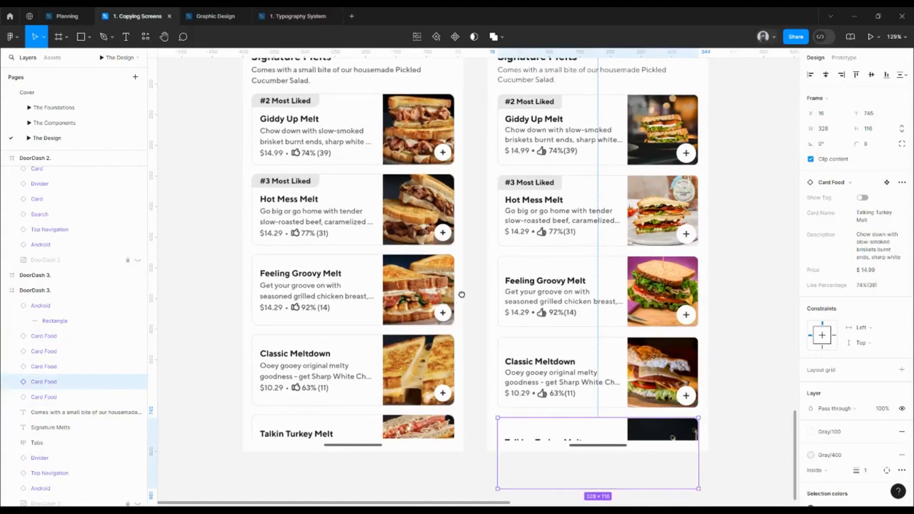
Add a second variant to the main Card Food component and align the component set with the card set above at X 78, Y 690
click(506, 288)
right_click(543, 286)
mouse_move(590, 409)
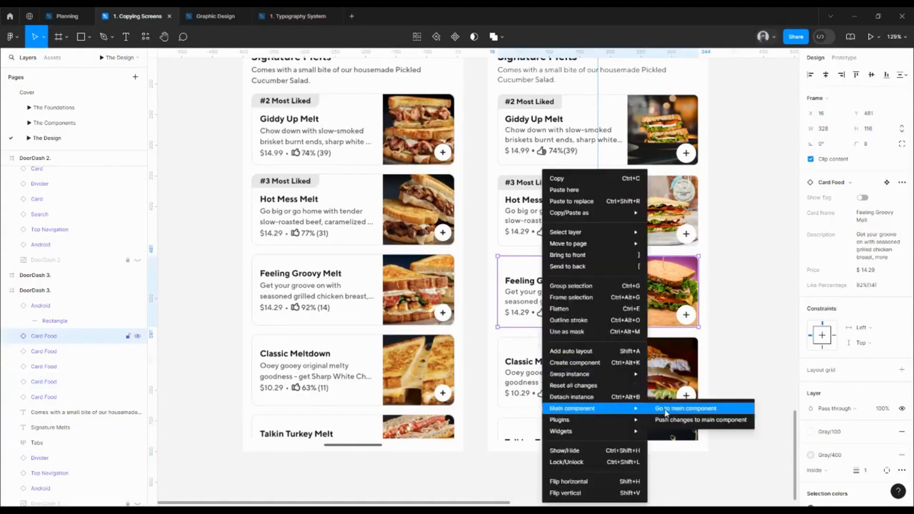
click(685, 408)
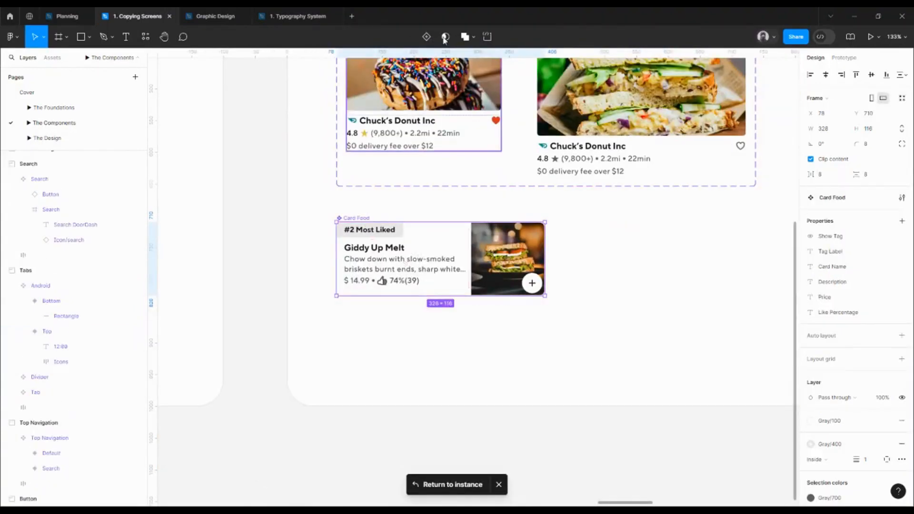
click(426, 36)
click(353, 210)
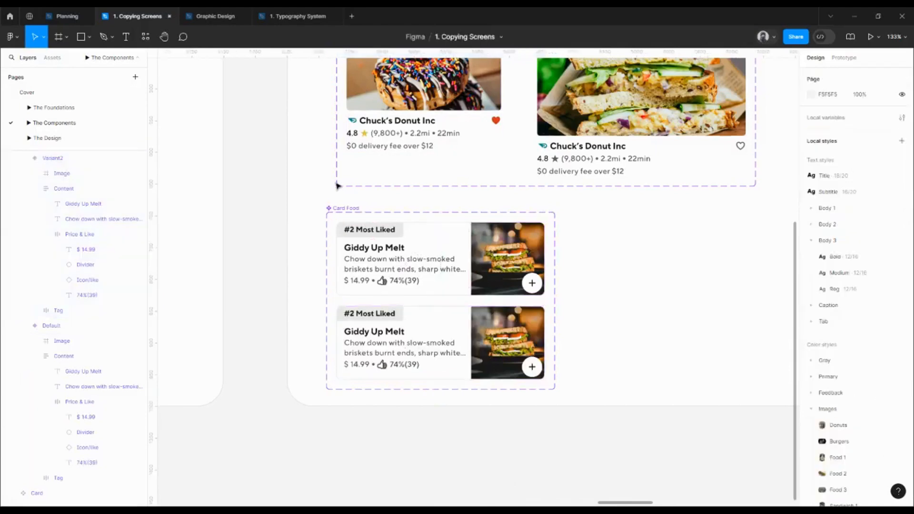
drag(366, 213, 376, 210)
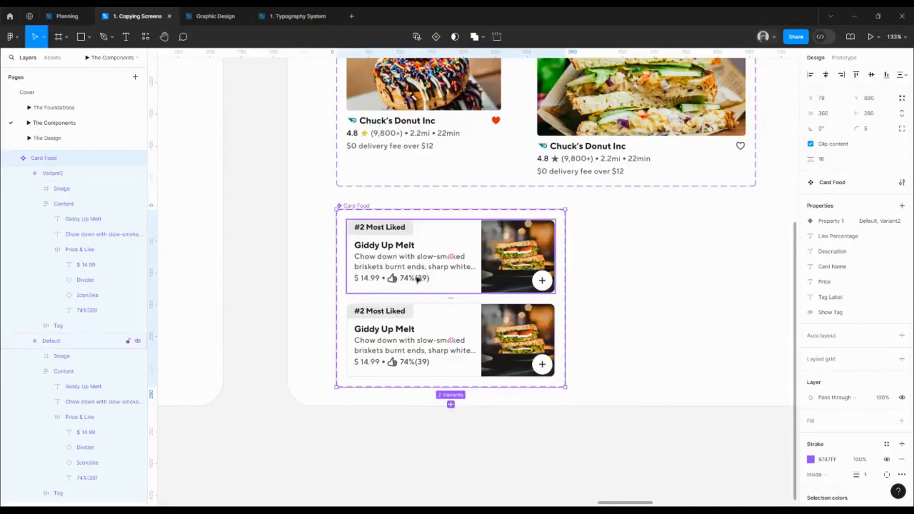
Delete the #2 Most Liked tag from the second Card Food variant and center its content block vertically
double_click(408, 312)
key(Delete)
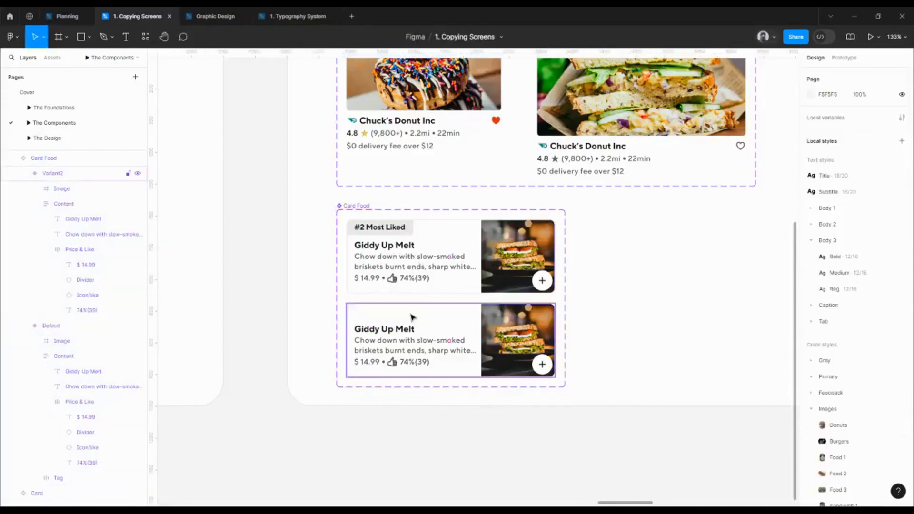
click(399, 352)
double_click(400, 351)
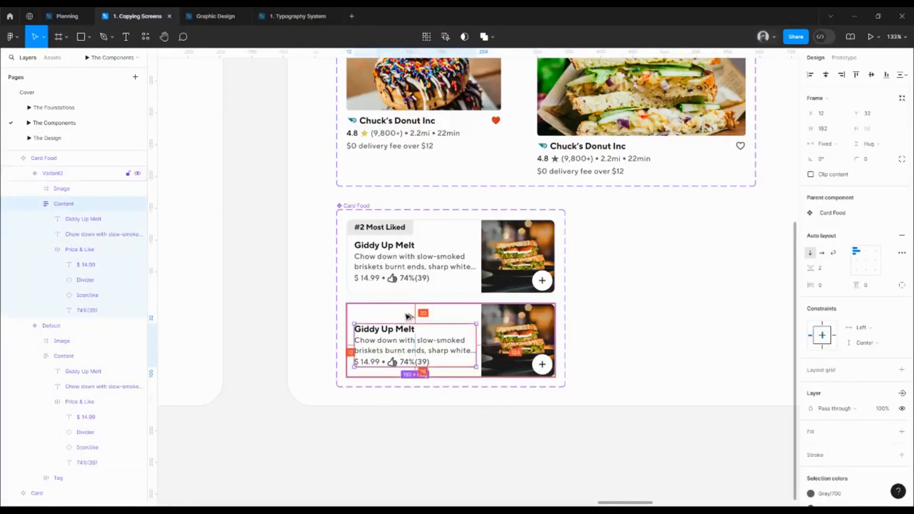
click(871, 75)
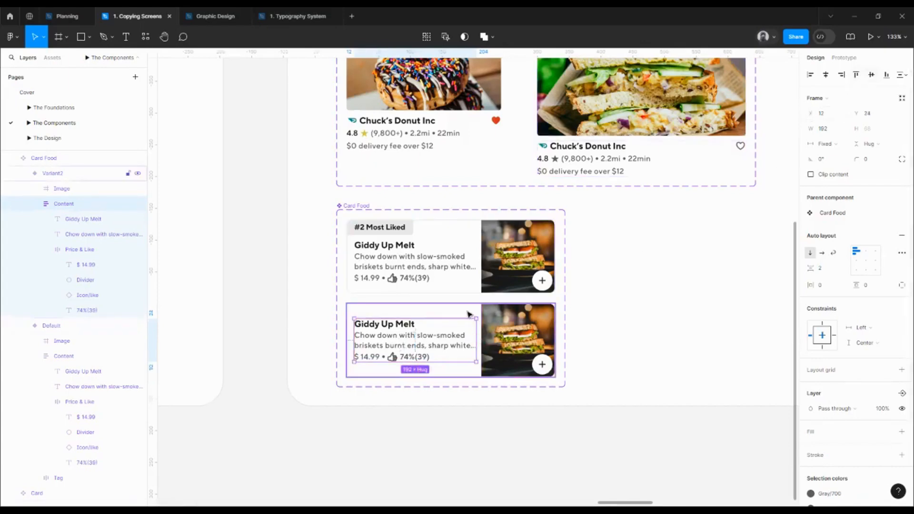
click(667, 331)
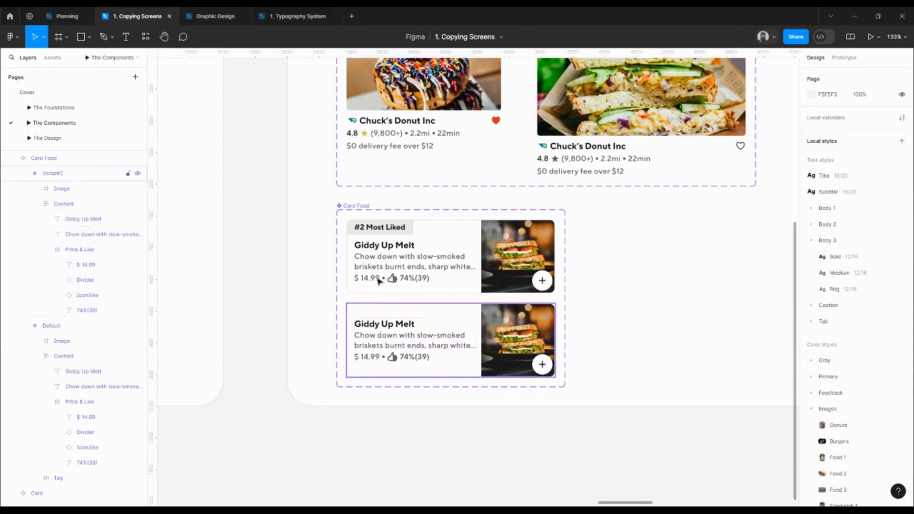
Rename the Card Food component set's variant property as Type
click(358, 205)
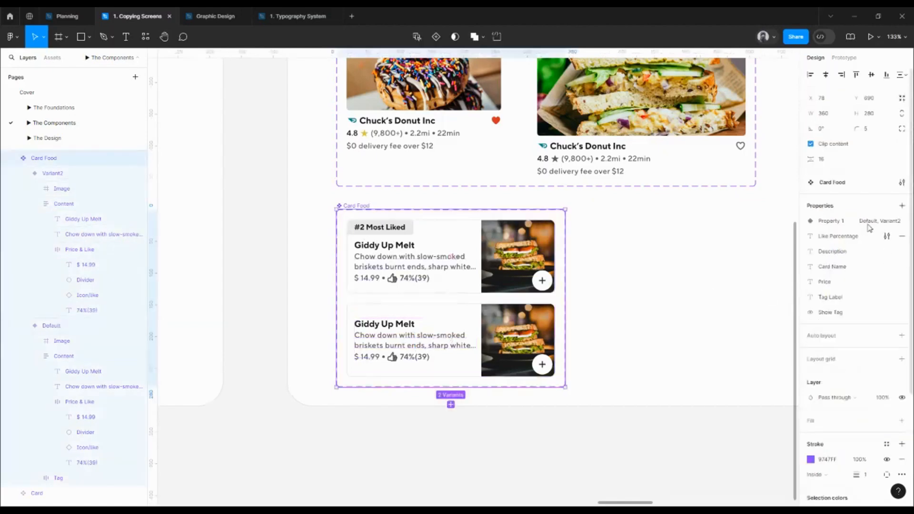
double_click(841, 220)
text(Type)
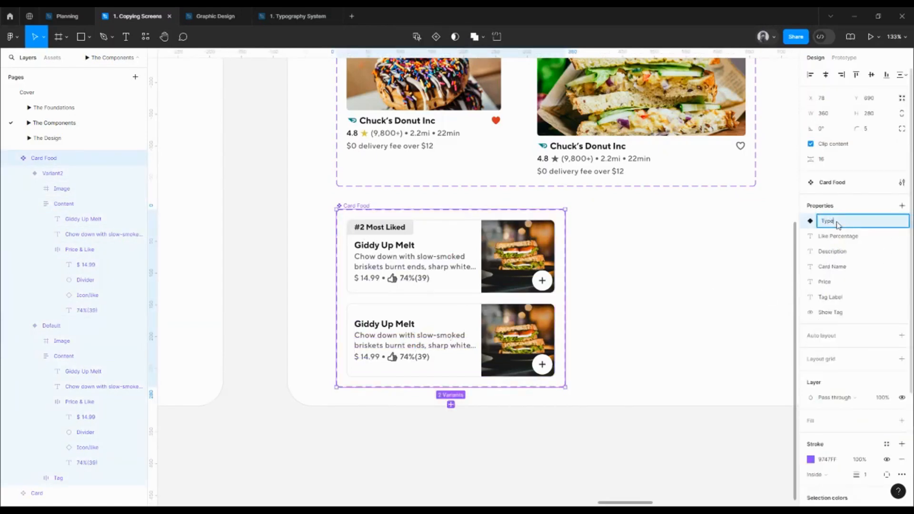
key(Return)
click(886, 222)
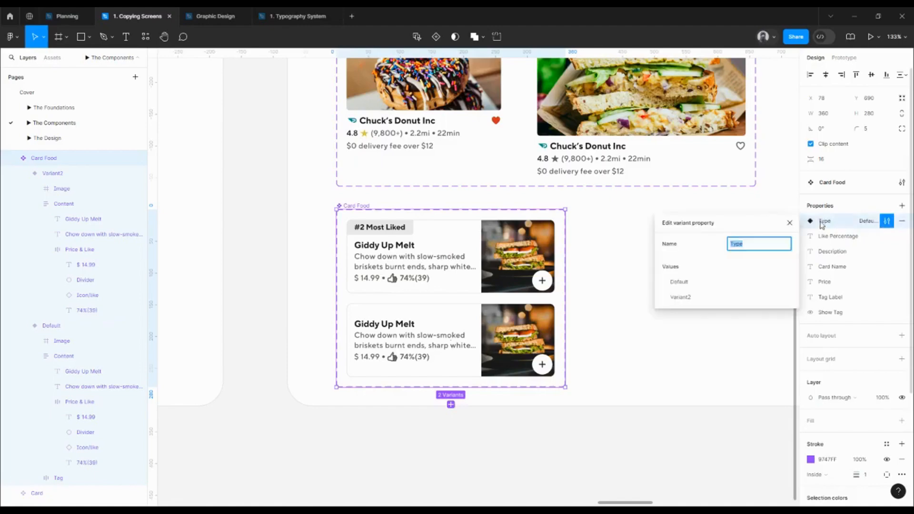
double_click(822, 221)
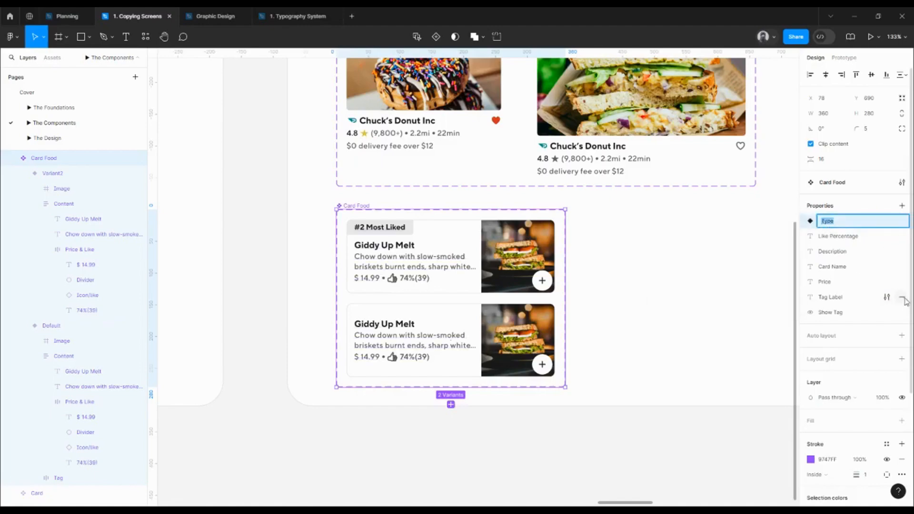
Delete the Show Tag property from the Card Food component set and rename its variant property as Tag
click(902, 315)
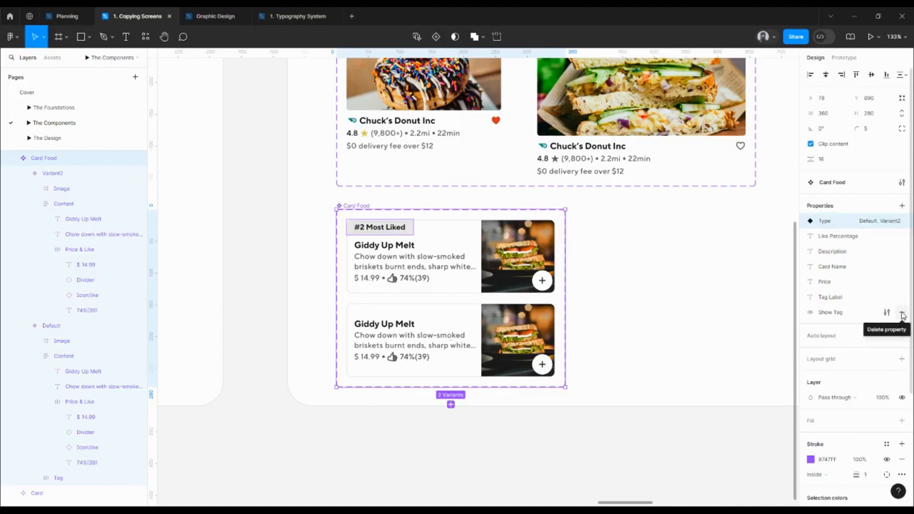
click(902, 315)
double_click(825, 222)
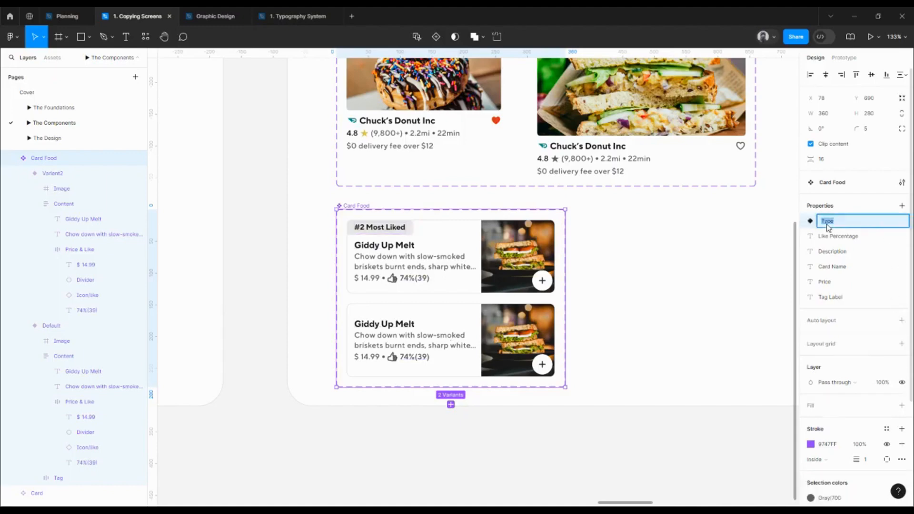
text(Tag)
key(Return)
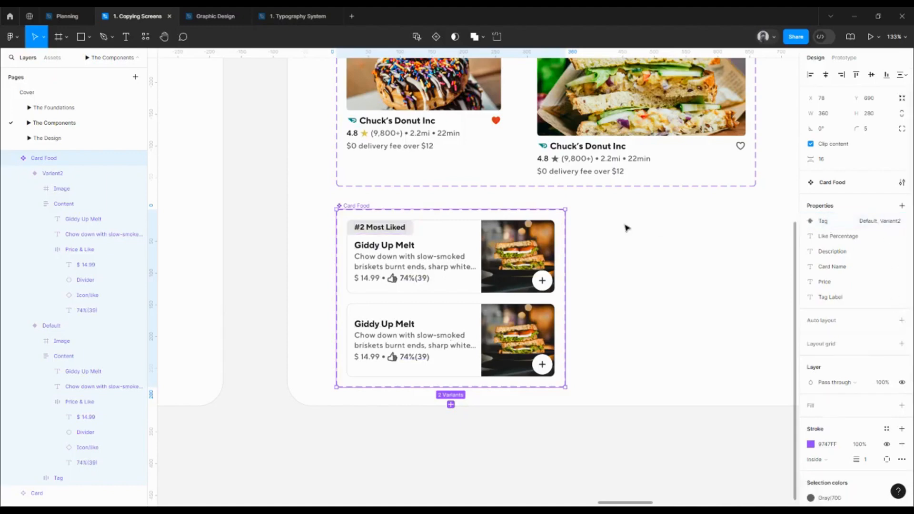
Set the Tag value to Yes for the Card Food variant with the label and No for the variant without it
click(475, 265)
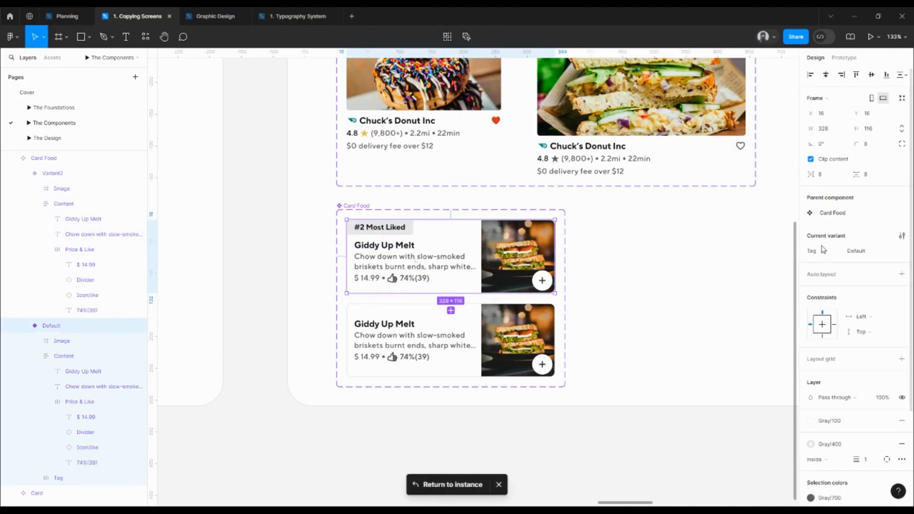
click(863, 251)
text(Yes)
key(Return)
click(417, 324)
click(862, 250)
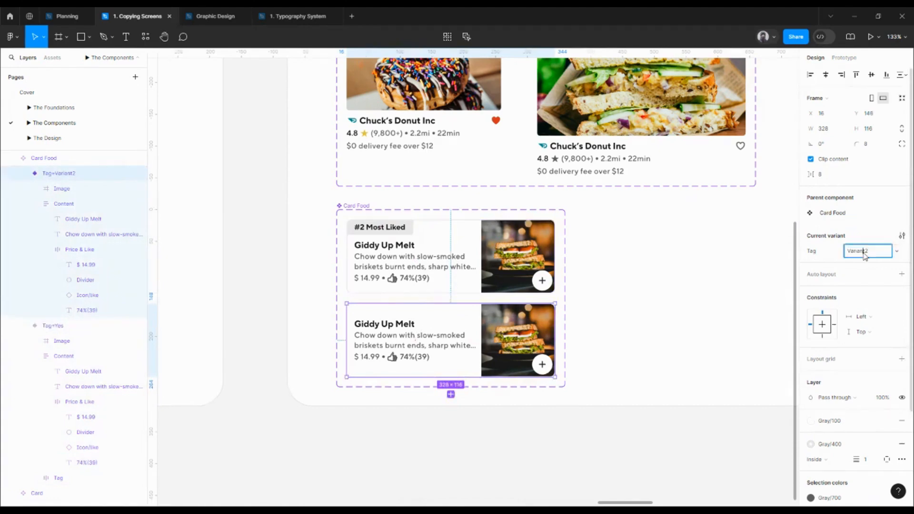
text(No)
key(Return)
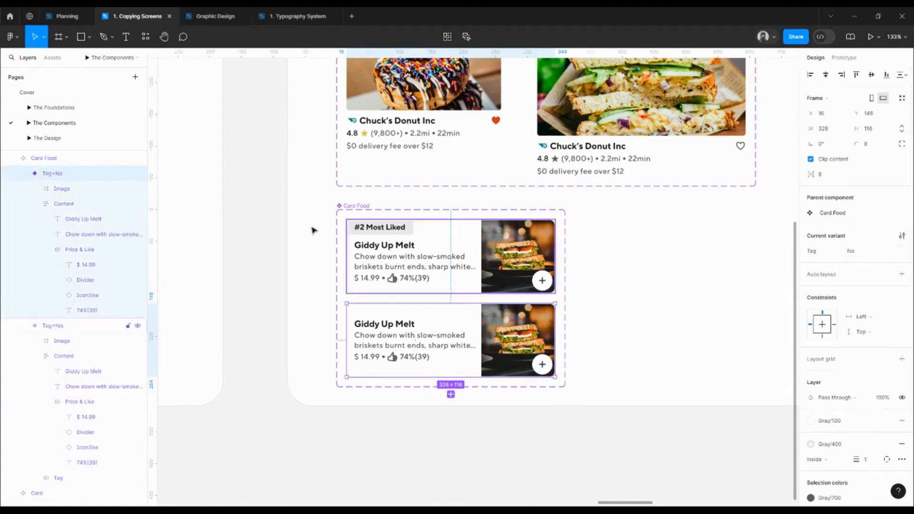
On The Design page, turn off Tag for both the Feeling Groovy Melt and Classic Meltdown cards in DoorDash 3
click(90, 139)
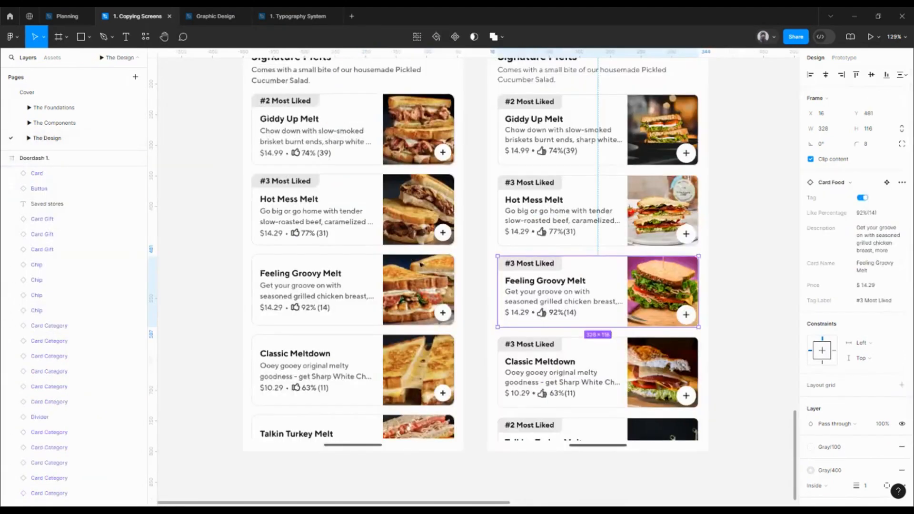
drag(746, 273, 647, 274)
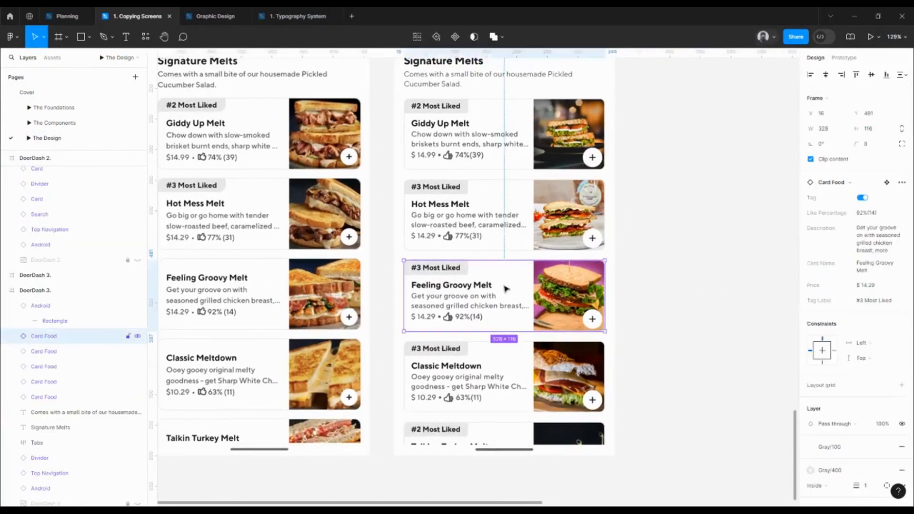
drag(594, 295, 646, 288)
shift+click(561, 346)
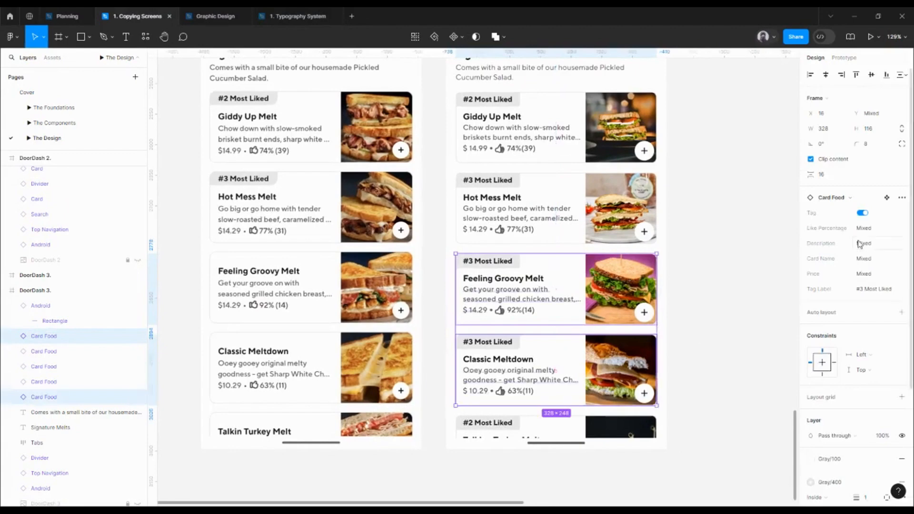
click(862, 213)
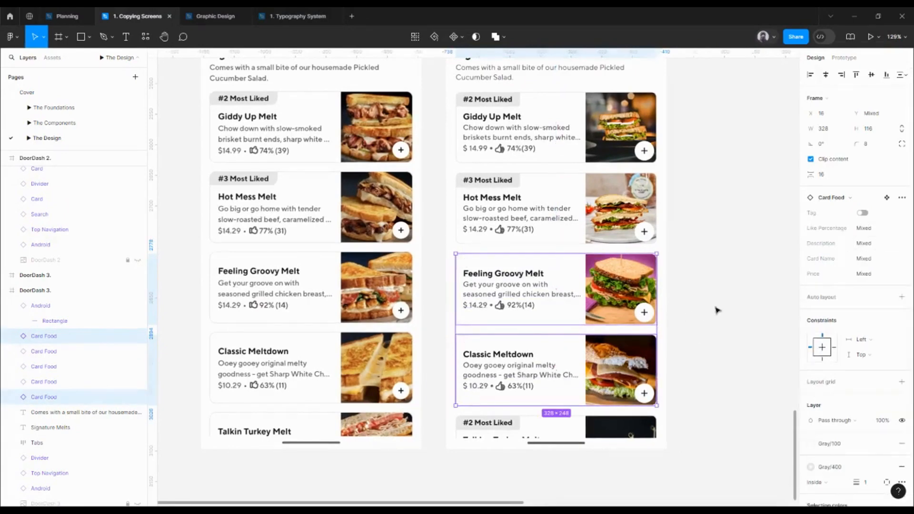
click(715, 307)
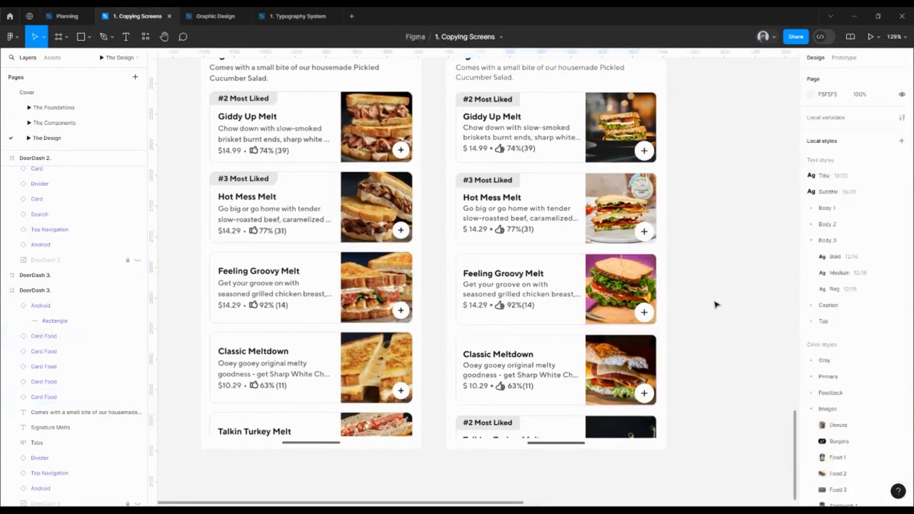
Turn off Tag for the Talking Turkey Melt card in the recreated DoorDash 3 screen
click(556, 427)
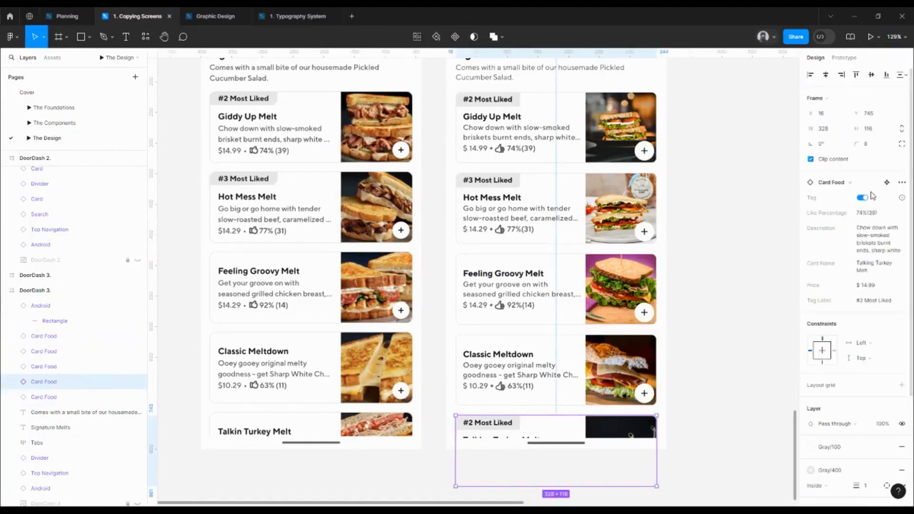
click(863, 202)
click(783, 294)
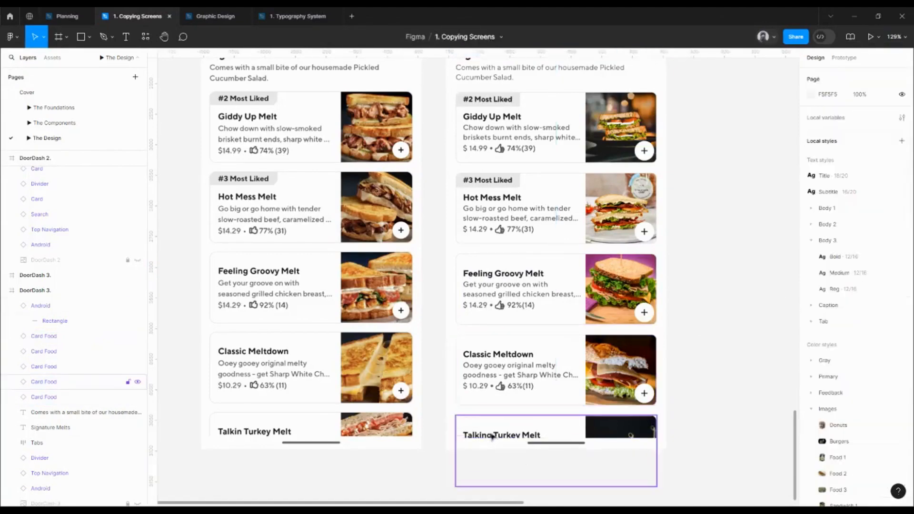
Correct the last food card's name to "Talkin Turkey Melt" in the recreated DoorDash 3 screen
double_click(492, 437)
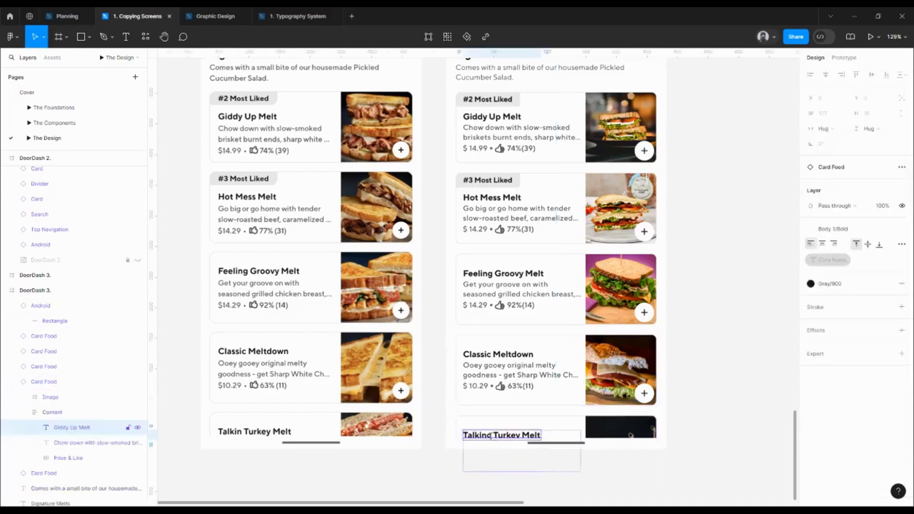
double_click(491, 436)
click(490, 436)
key(BackSpace)
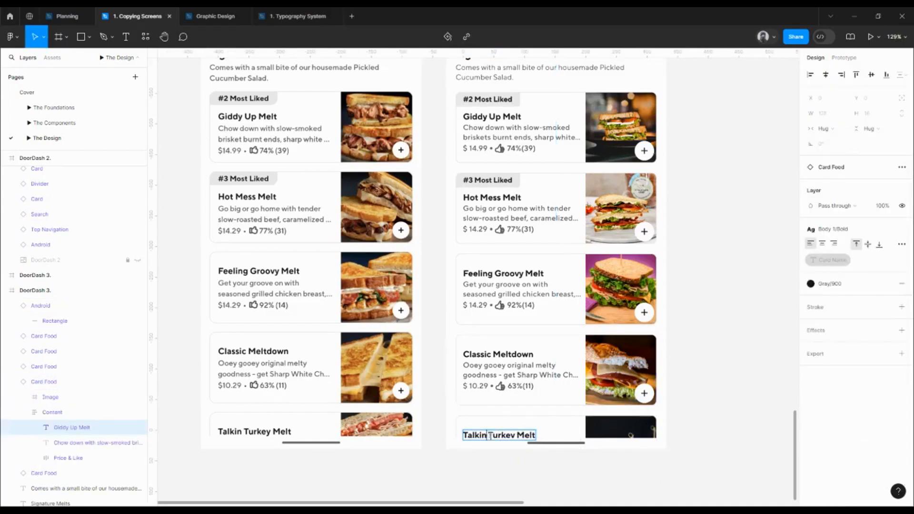
click(707, 346)
click(724, 338)
Line up the recreated Doordash 1, DoorDash 2 and DoorDash 3 frames side by side in one row
scroll(658, 309, down, 3)
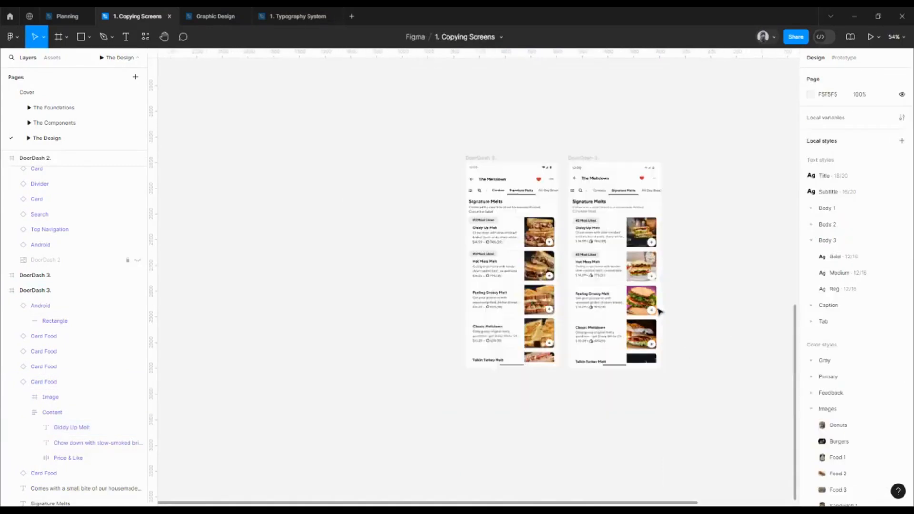
drag(670, 250, 537, 272)
scroll(538, 273, down, 2)
drag(540, 210, 498, 302)
scroll(498, 302, down, 2)
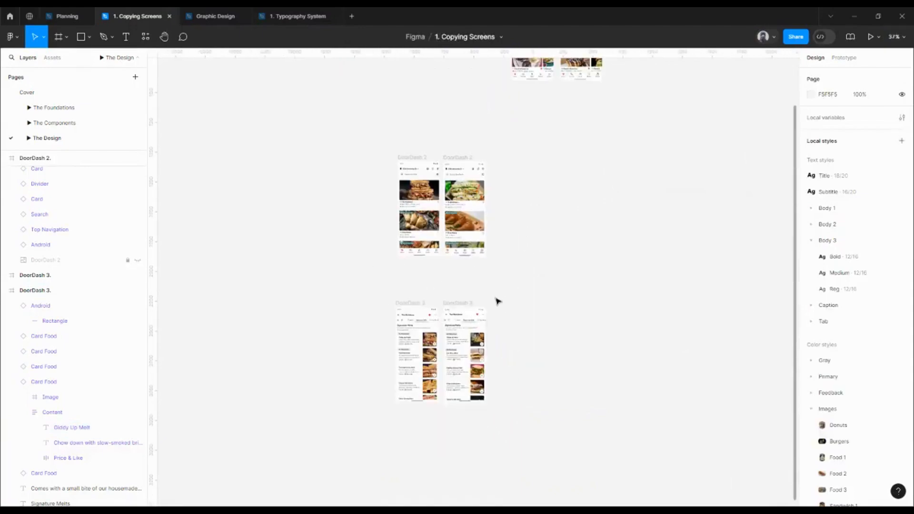
drag(530, 202, 496, 261)
scroll(535, 129, up, 2)
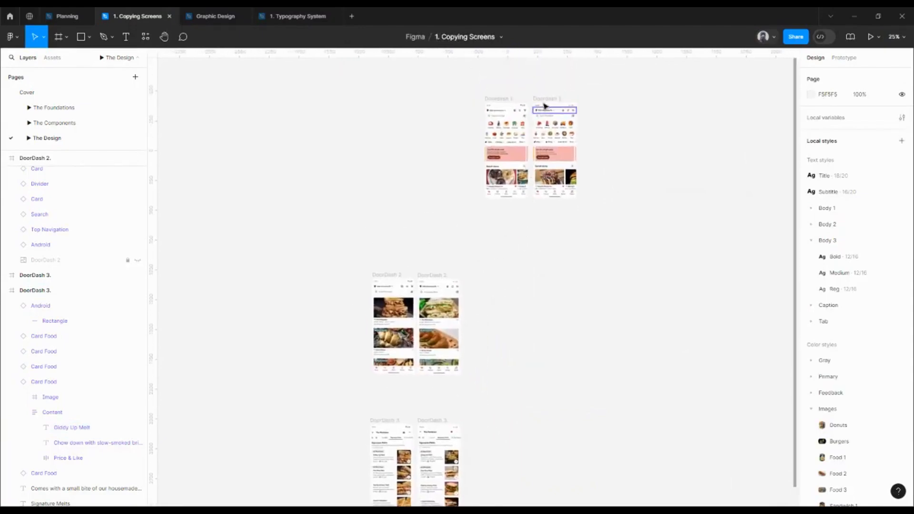
click(545, 101)
drag(545, 99, 510, 278)
drag(435, 275, 562, 276)
scroll(464, 300, down, 2)
scroll(464, 300, right, 1)
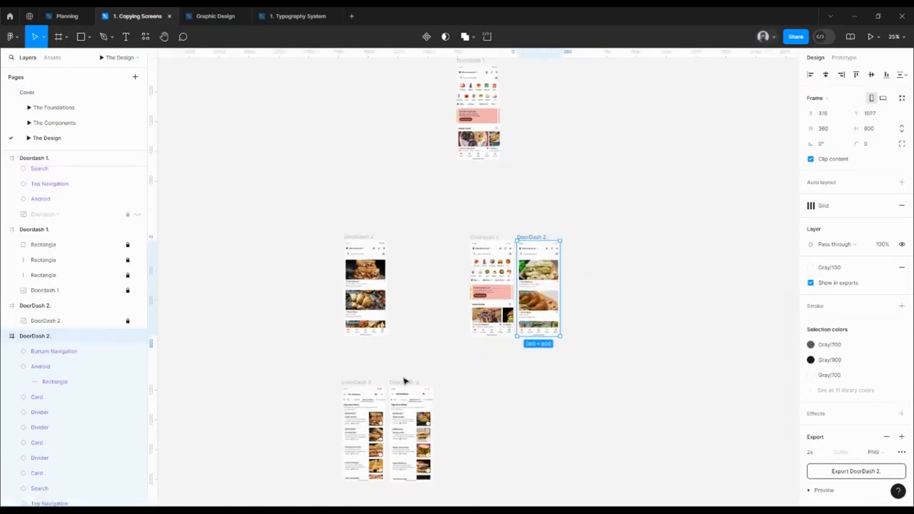
drag(403, 381, 578, 237)
Place the original Doordash 1, DoorDash 2 and DoorDash 3 frames in a row directly above their recreated counterparts
scroll(504, 157, up, 1)
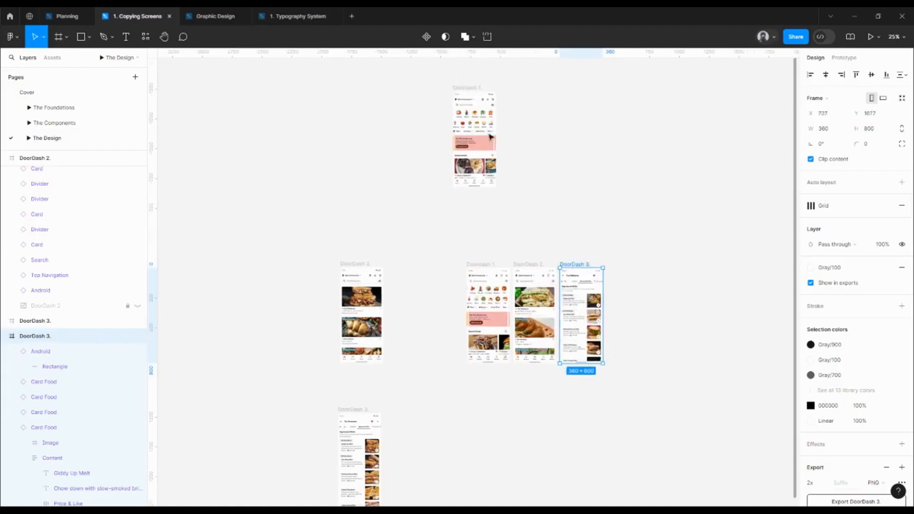
drag(472, 89, 481, 163)
drag(355, 264, 527, 160)
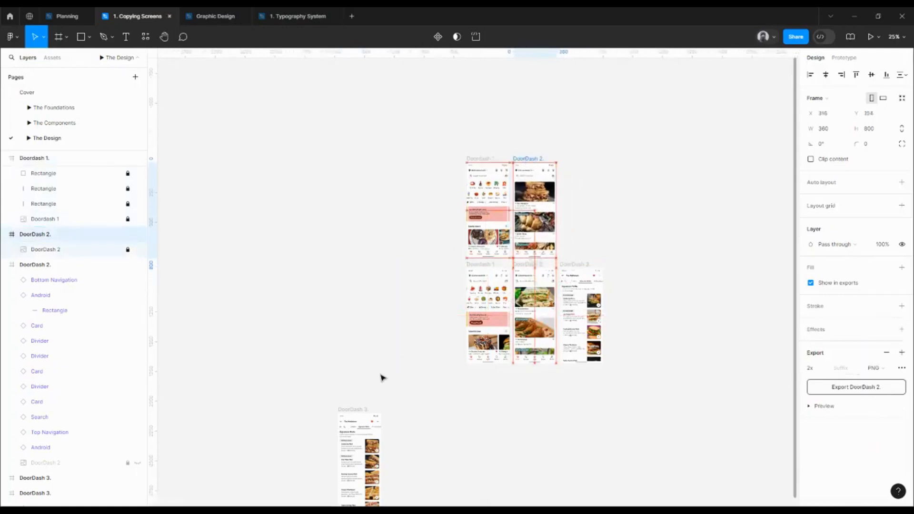
drag(350, 414, 572, 163)
Set the spacing between all six DoorDash frames to 32 horizontally and 80 vertically
drag(427, 153, 665, 367)
click(838, 175)
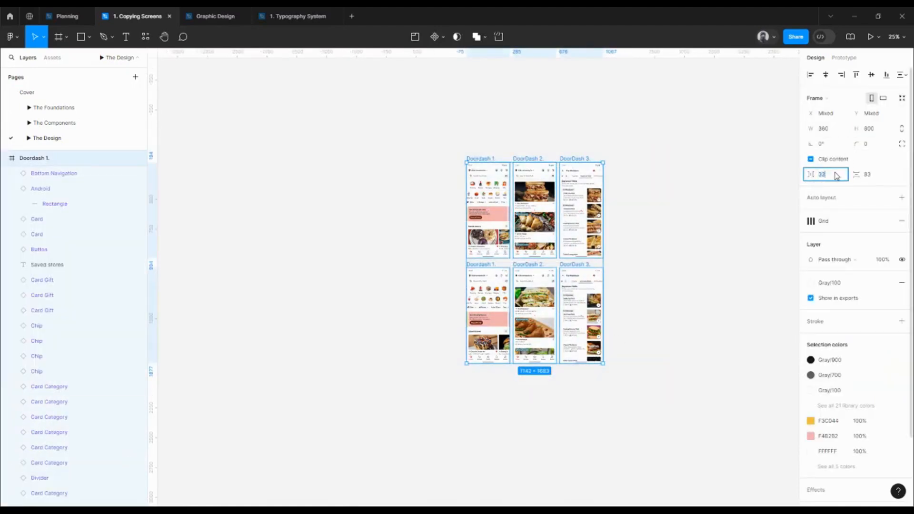
key(Return)
click(873, 177)
text(8)
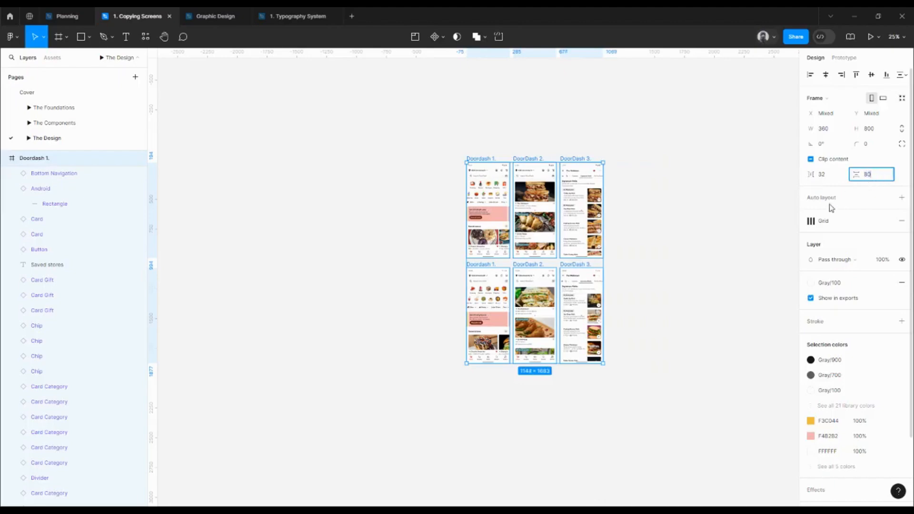
key(Return)
Compare the original DoorDash screens in the upper row with the recreated screens in the lower row
scroll(621, 285, up, 5)
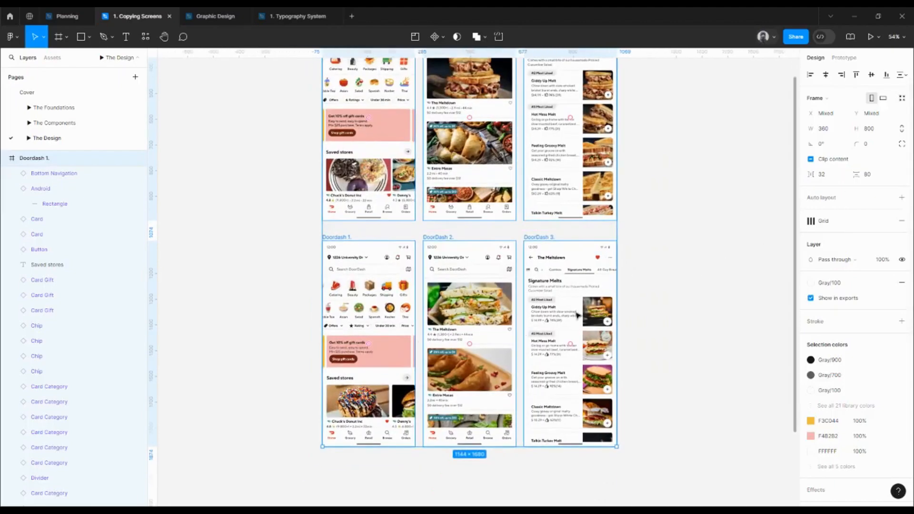
click(577, 315)
drag(722, 255, 711, 290)
drag(530, 206, 540, 239)
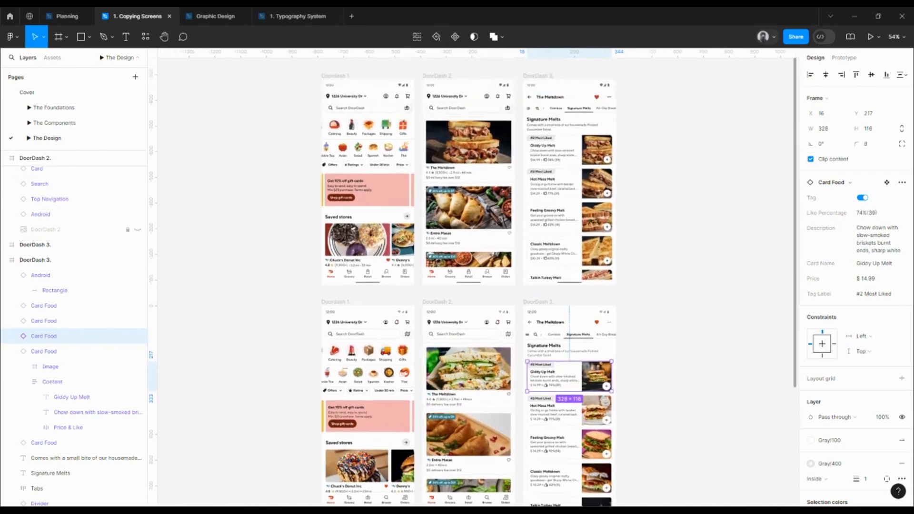
scroll(624, 191, left, 2)
scroll(624, 191, down, 2)
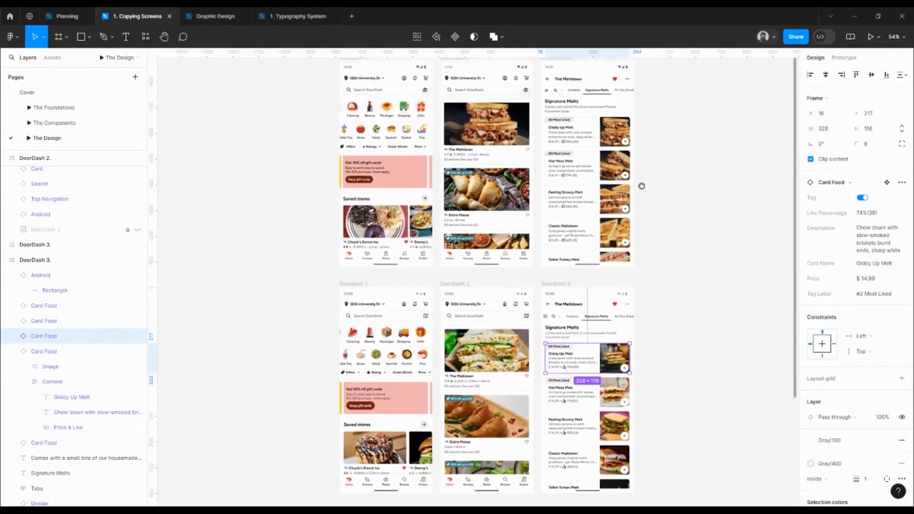
scroll(488, 128, up, 1)
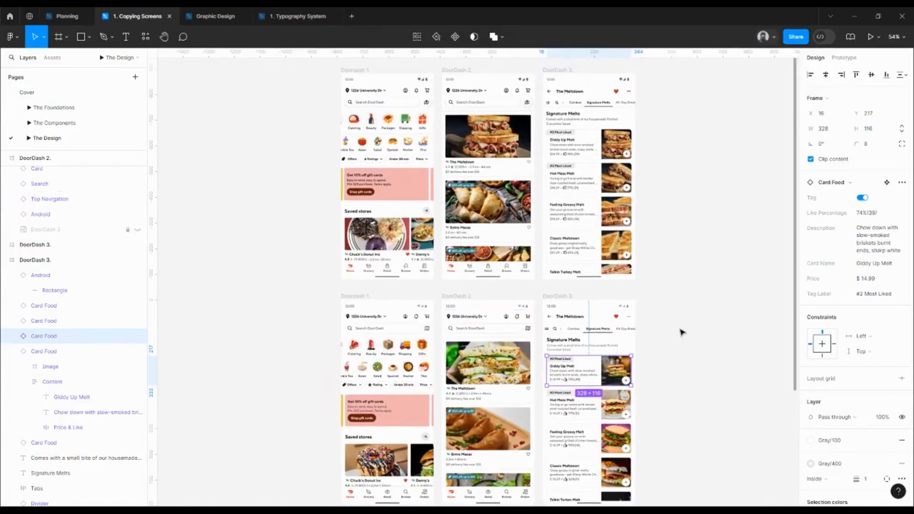
click(680, 329)
scroll(674, 315, down, 2)
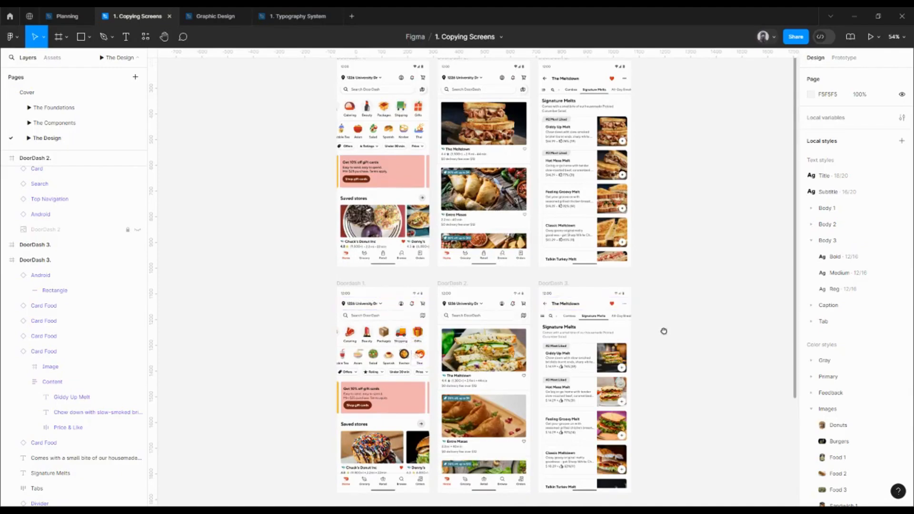
drag(662, 330, 672, 297)
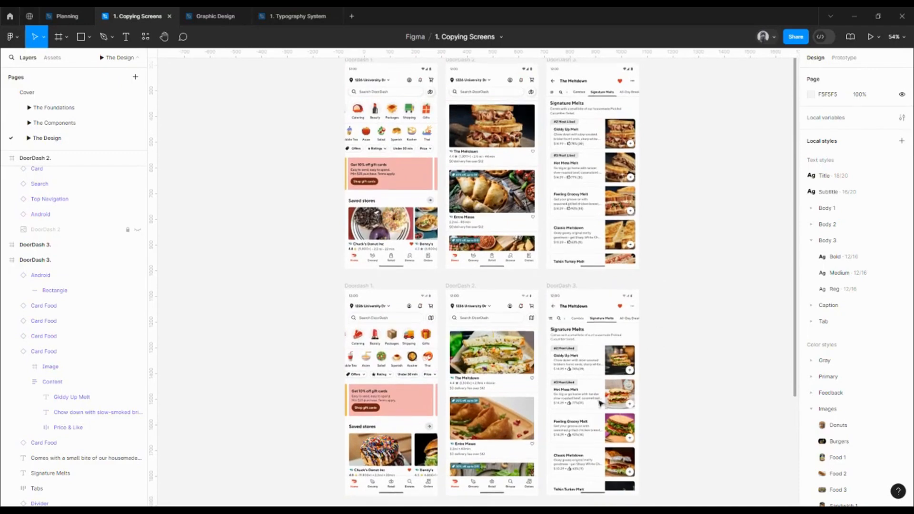